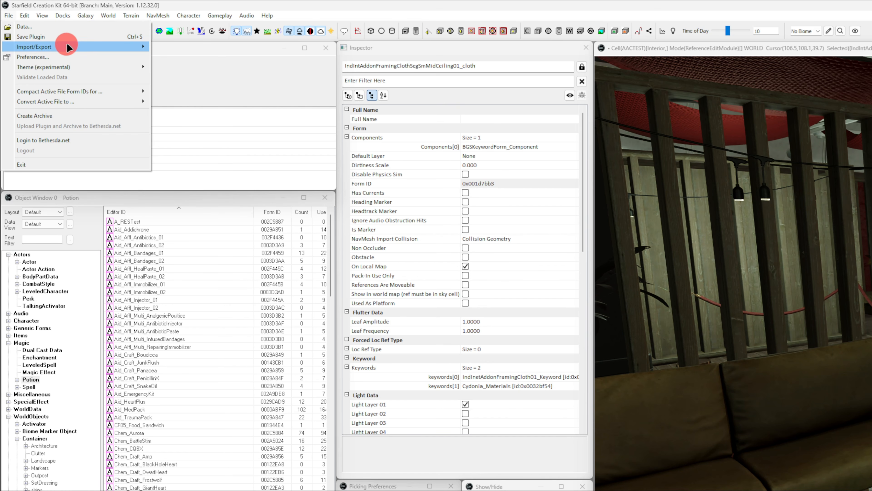
Open the Preferences and look through the Shaders, Movement, Render Window, LOD and Misc settings.
mouse_move(67, 45)
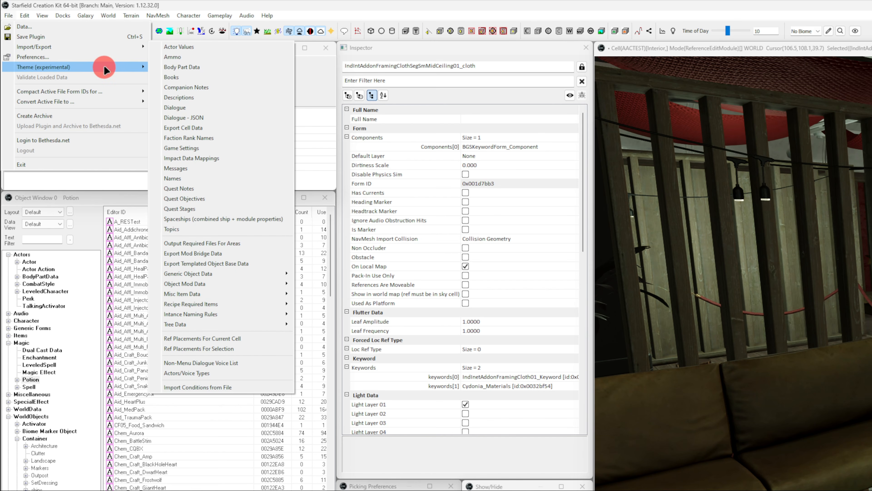
click(103, 56)
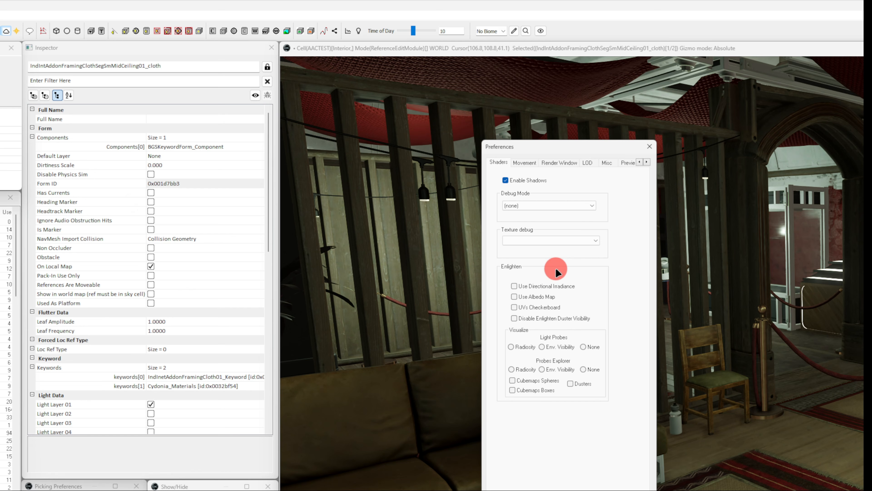
click(525, 163)
click(559, 163)
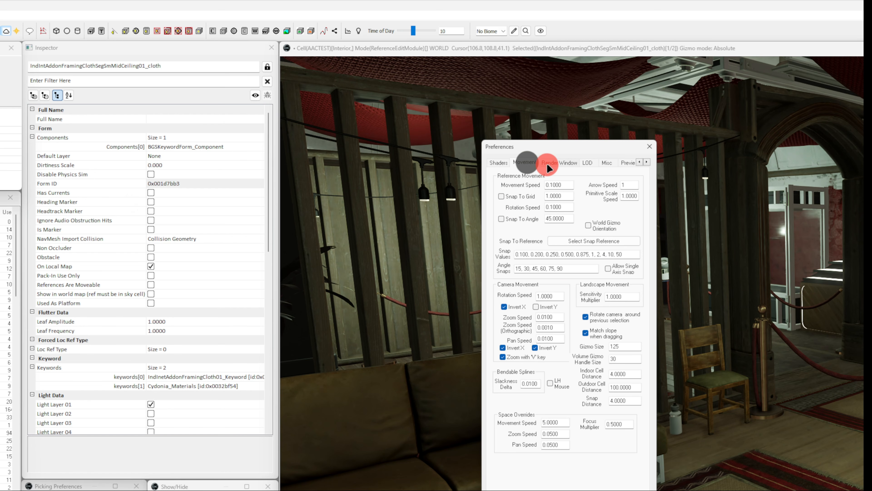
click(587, 162)
click(606, 162)
click(558, 162)
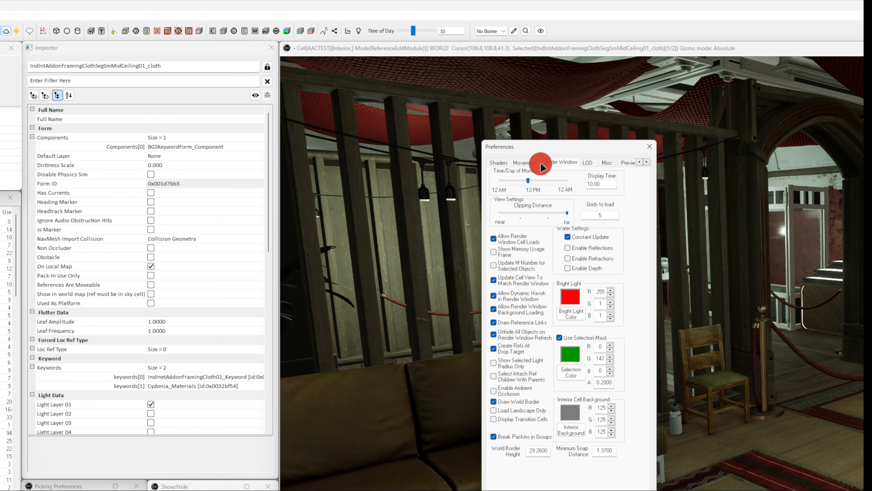
click(525, 162)
click(611, 168)
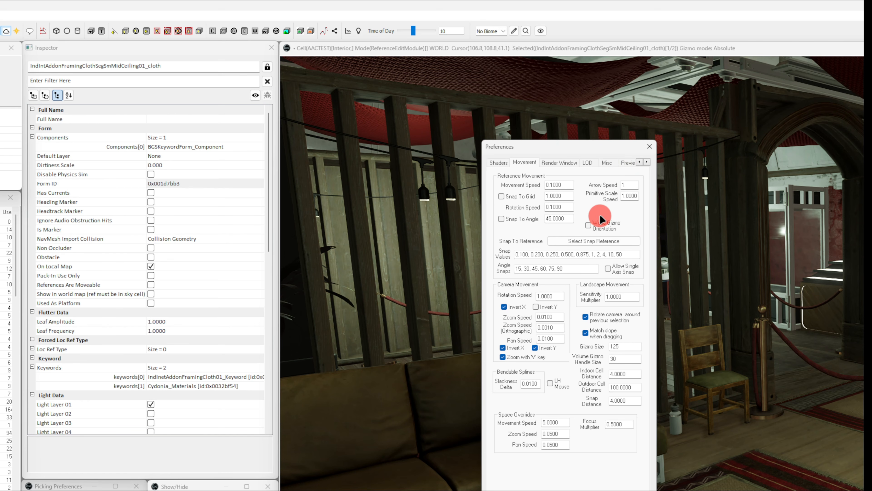
Review the angle snap and other movement preferences alongside the render window settings, and close Preferences.
click(574, 270)
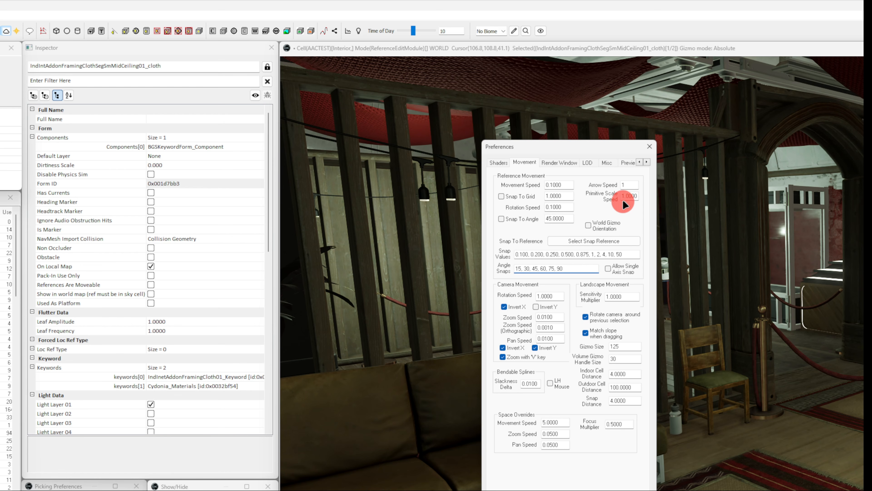
click(558, 163)
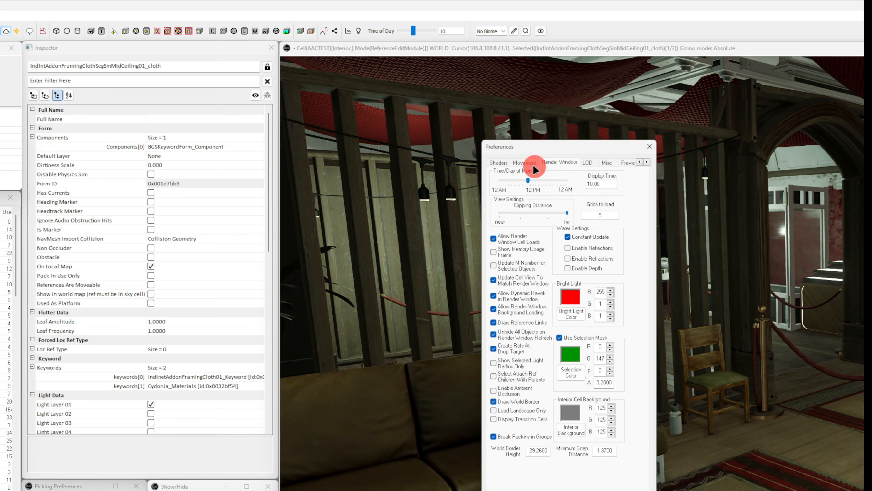
click(525, 163)
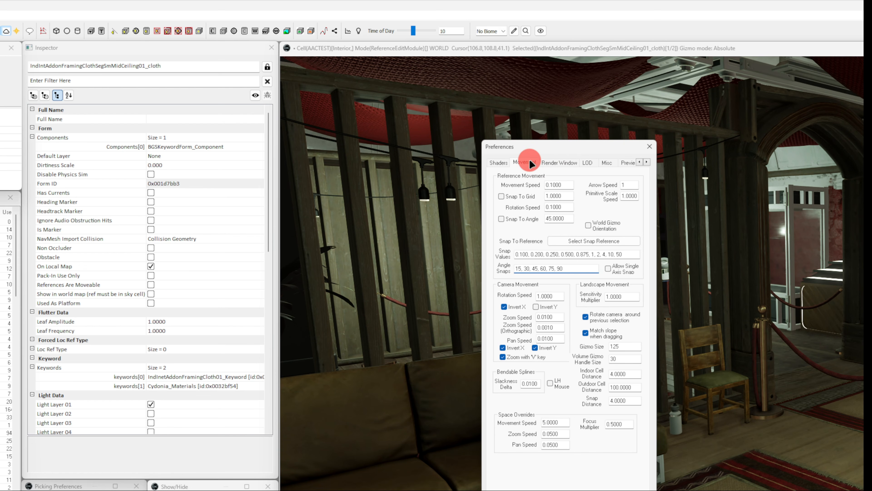
click(647, 162)
click(647, 162)
click(646, 162)
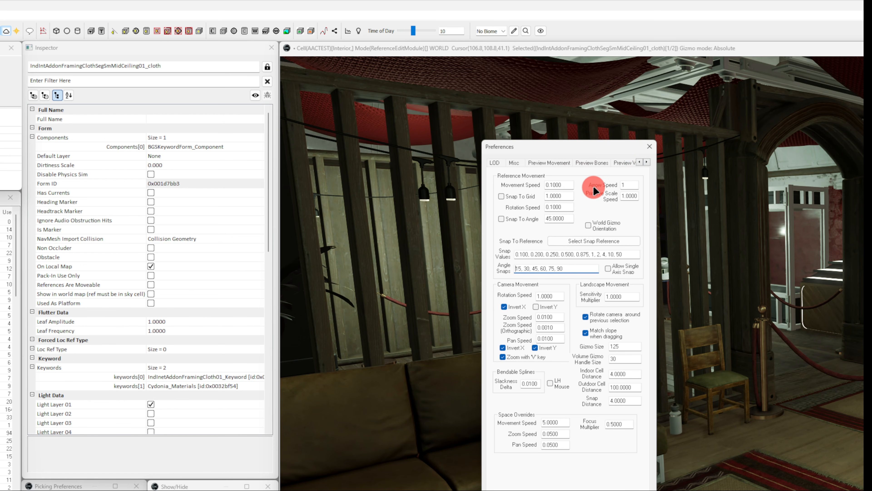
click(650, 146)
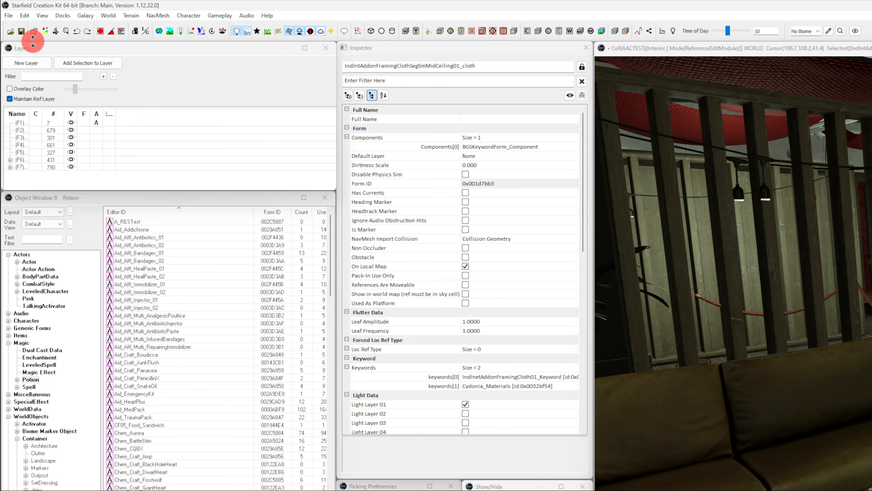
click(12, 17)
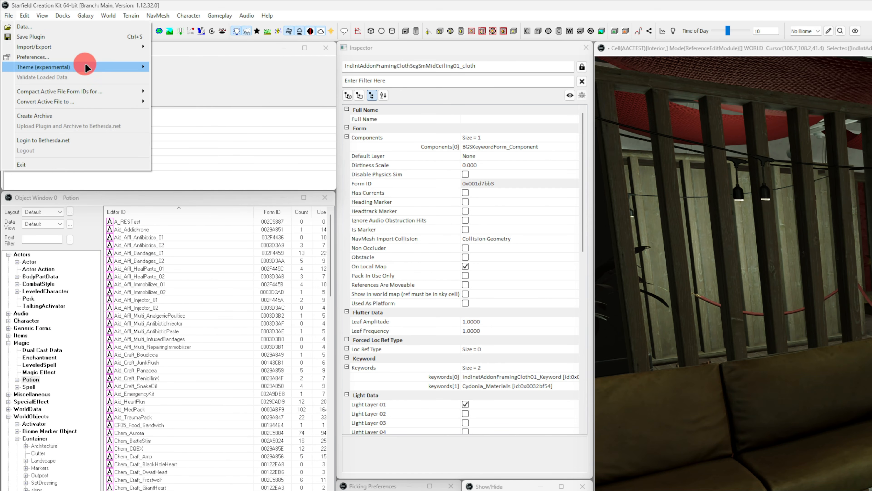
mouse_move(85, 66)
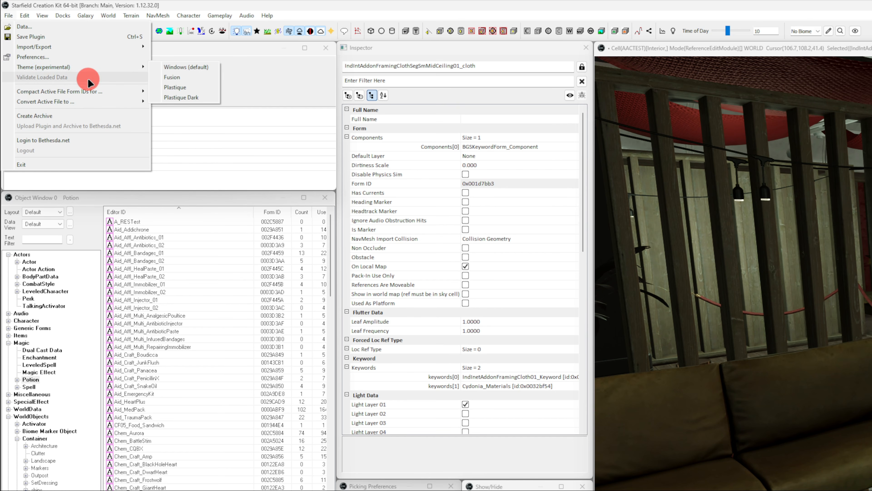
mouse_move(109, 92)
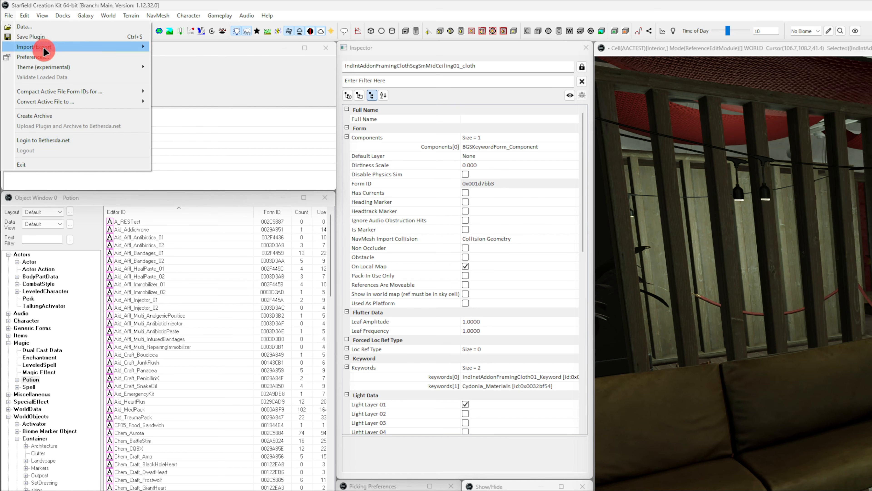
click(25, 16)
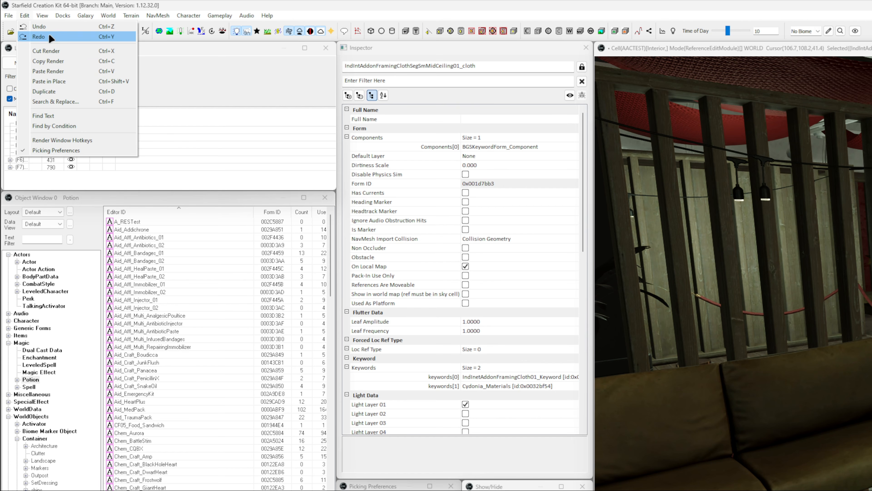
mouse_move(42, 15)
mouse_move(101, 30)
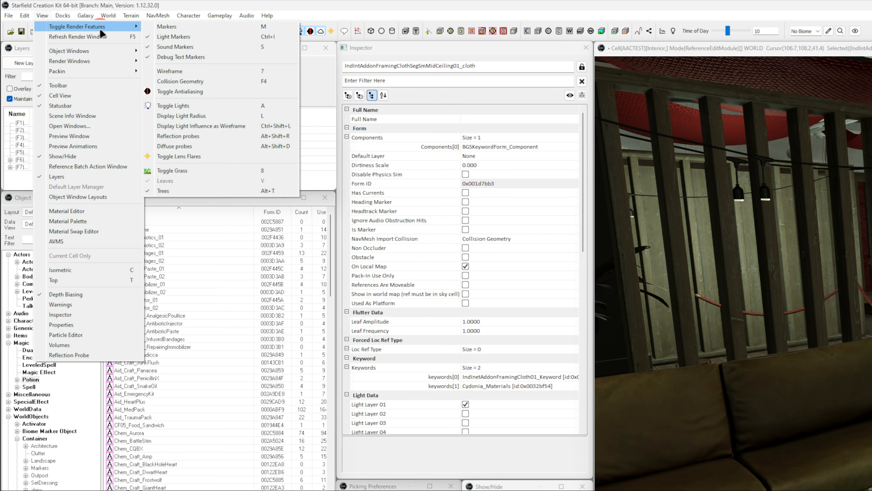
mouse_move(103, 50)
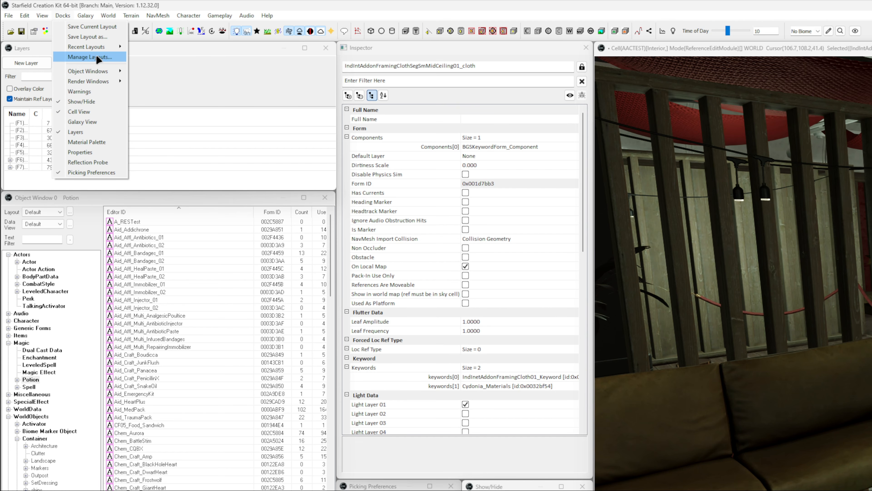
mouse_move(101, 86)
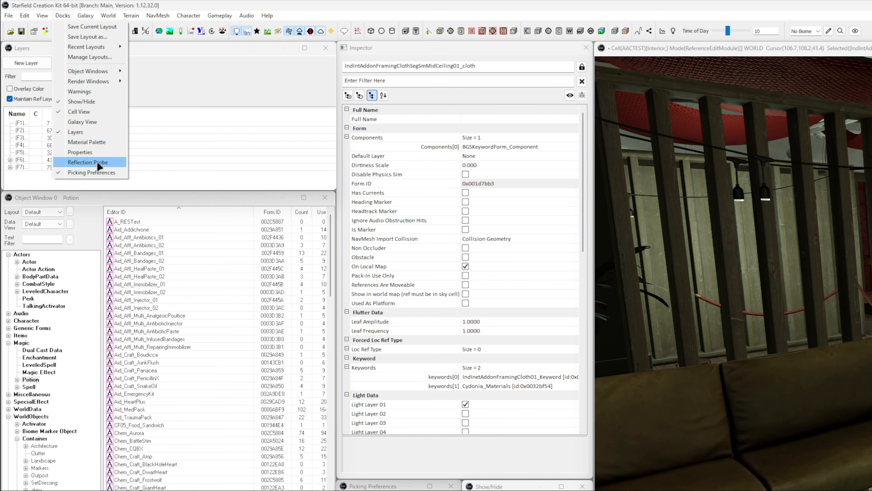
click(81, 18)
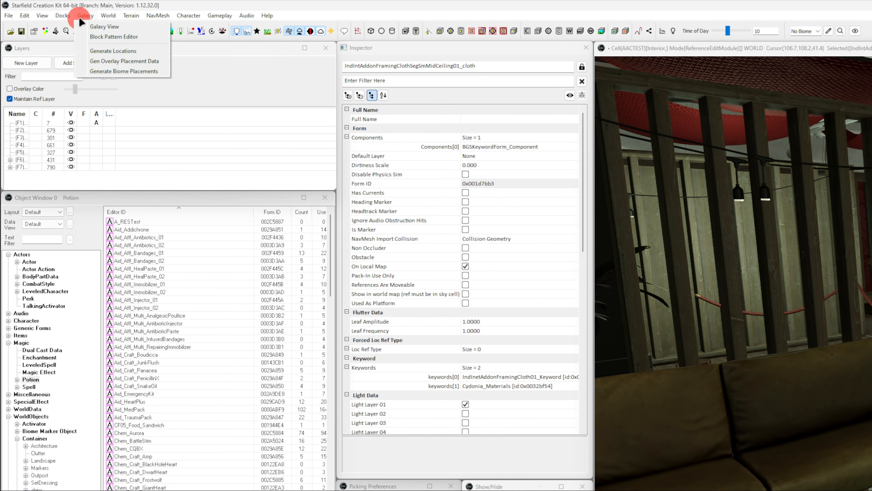
click(110, 18)
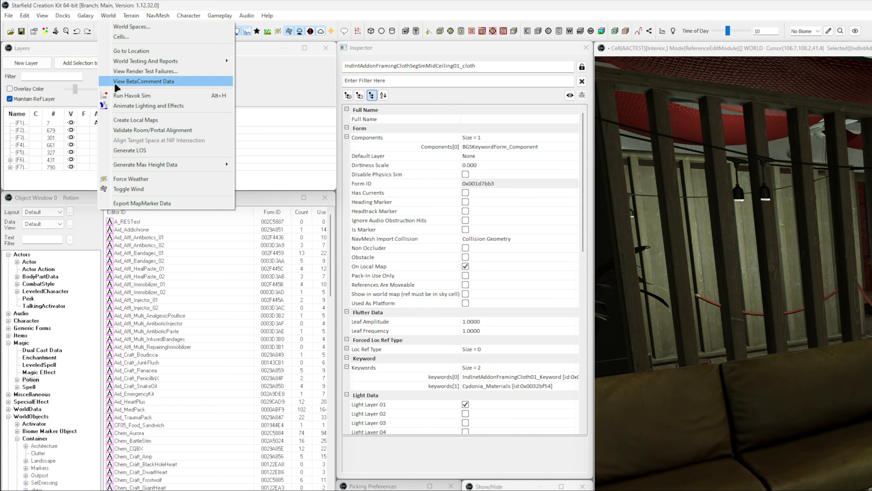
click(128, 16)
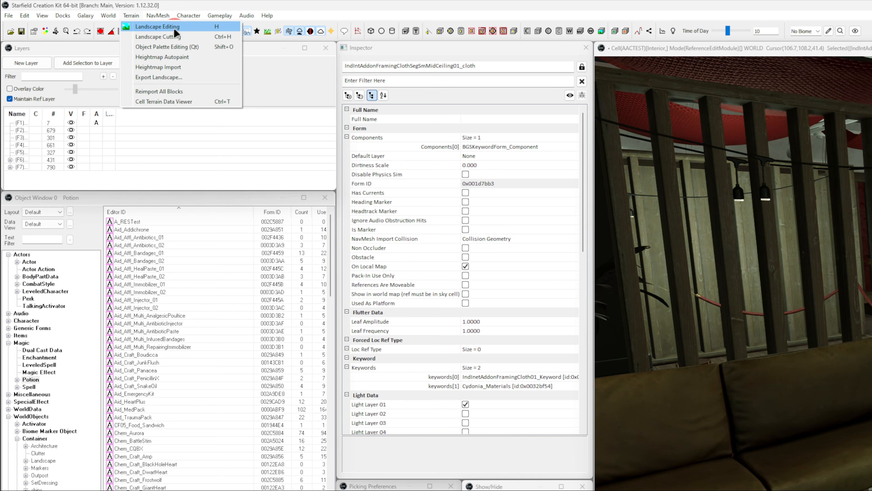
click(157, 15)
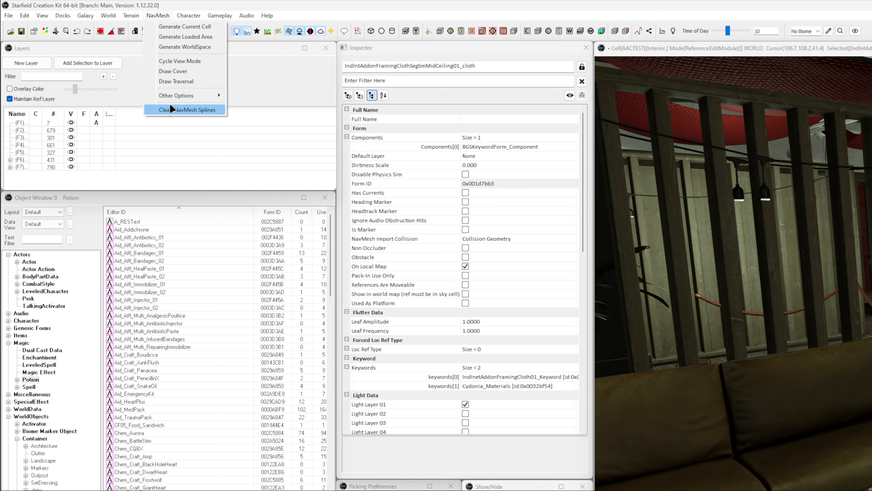
click(193, 16)
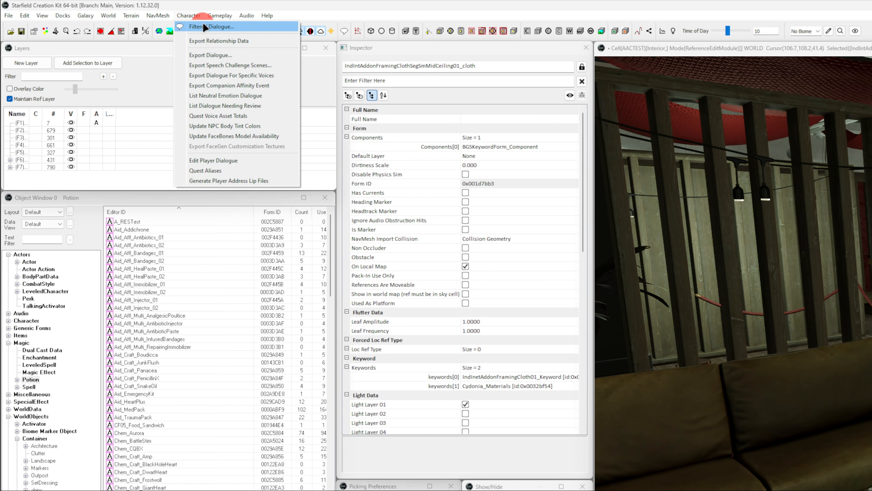
Open the Game Settings window, view its list of setting categories and close it.
click(214, 16)
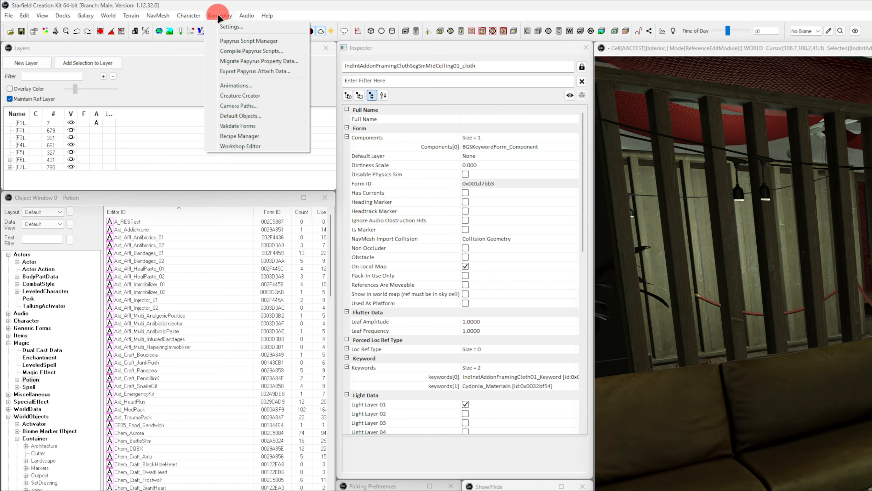
click(229, 26)
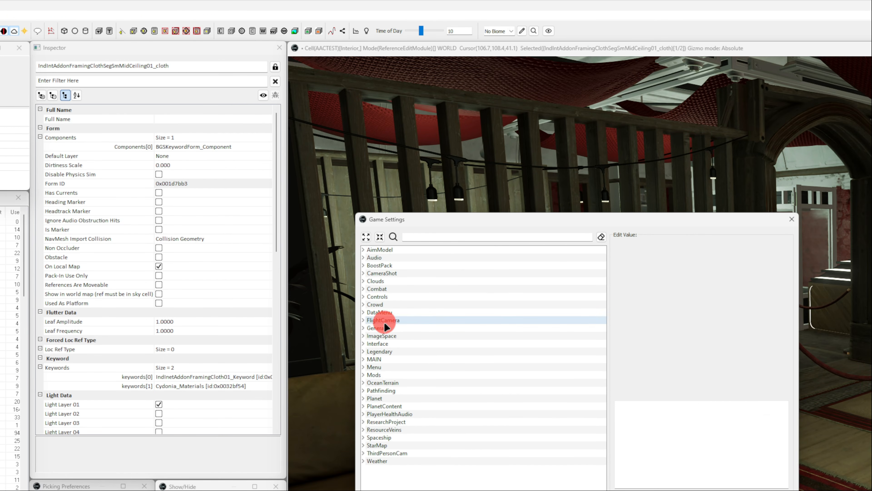
click(381, 368)
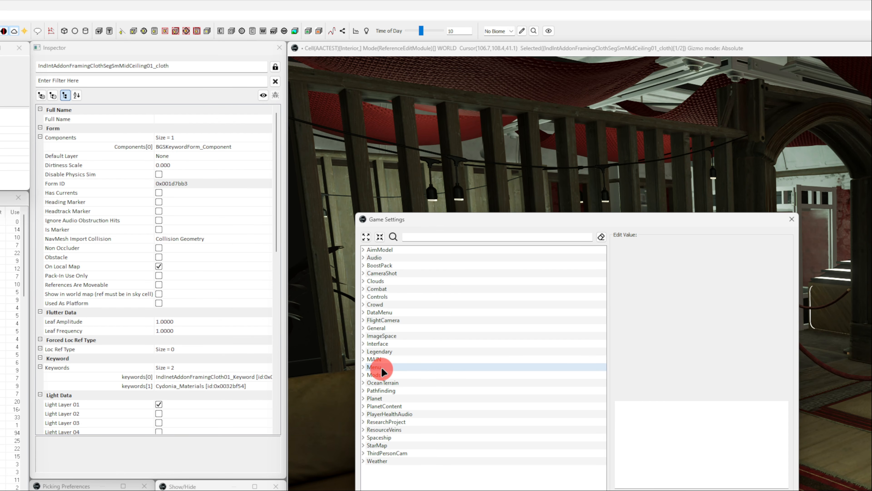
click(792, 219)
click(219, 16)
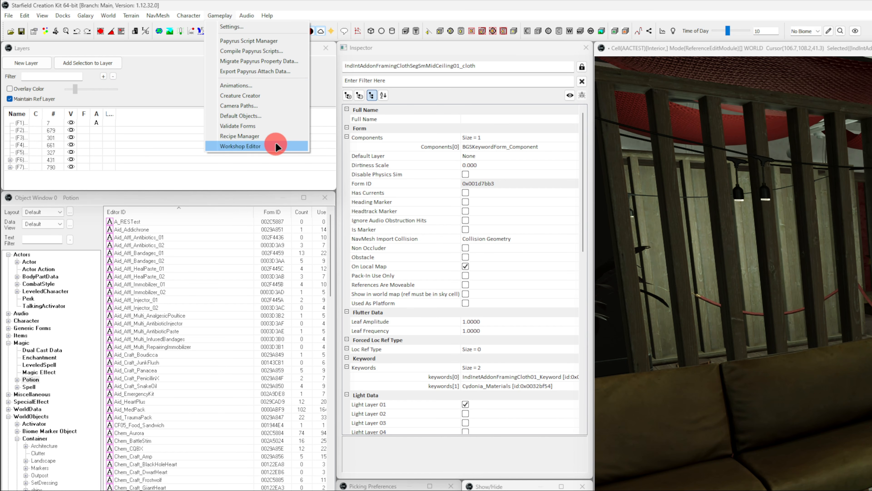
mouse_move(247, 16)
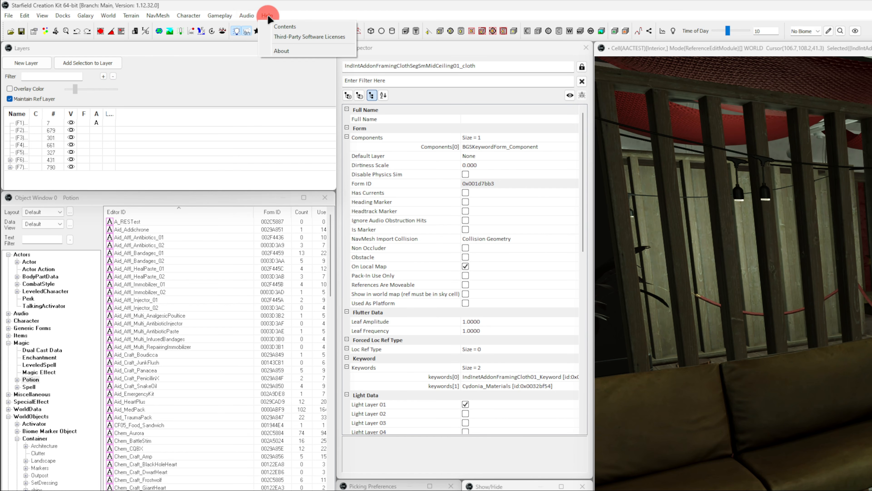
click(226, 61)
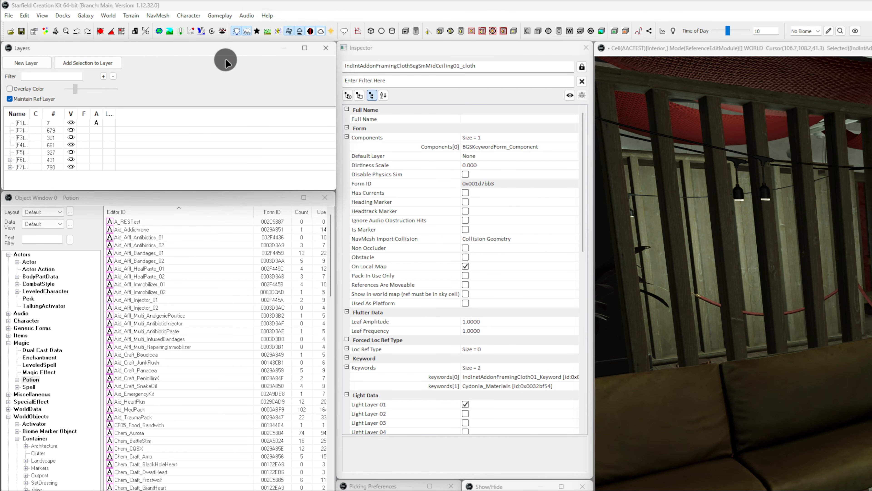
click(483, 456)
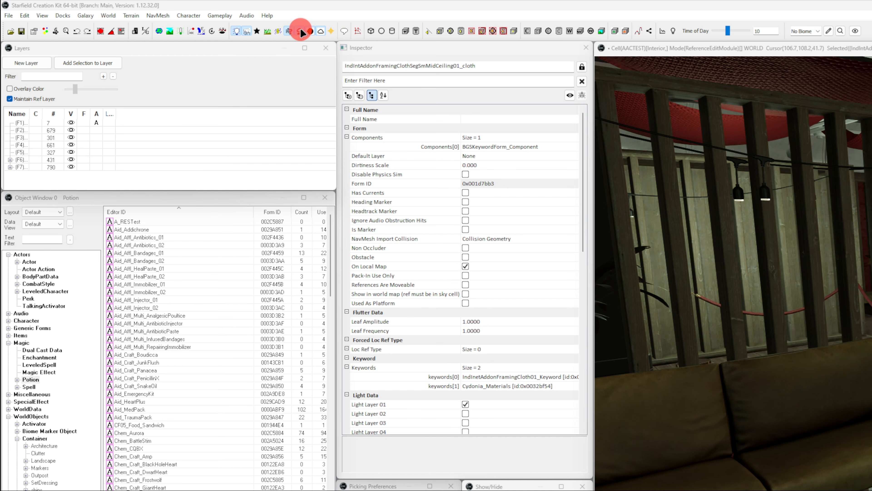
Toggle the scene lights off and back on, and open and close the Navmesh tools window.
click(236, 29)
click(236, 30)
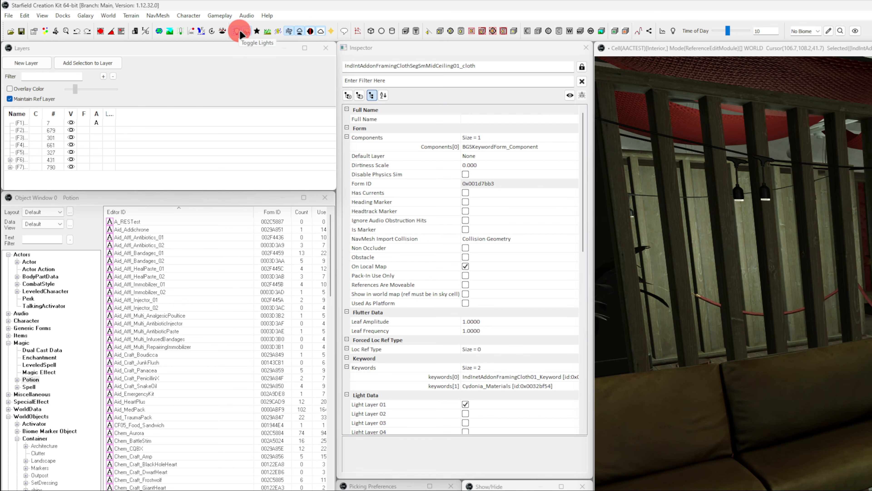
click(358, 31)
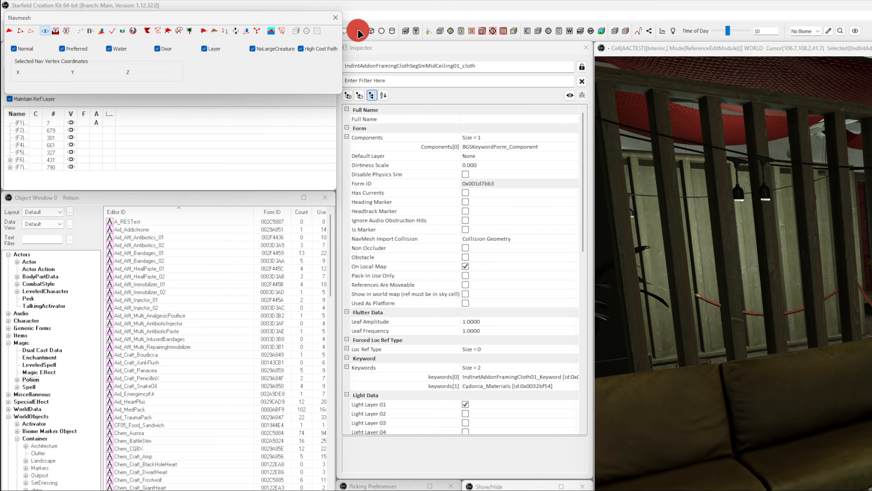
click(335, 17)
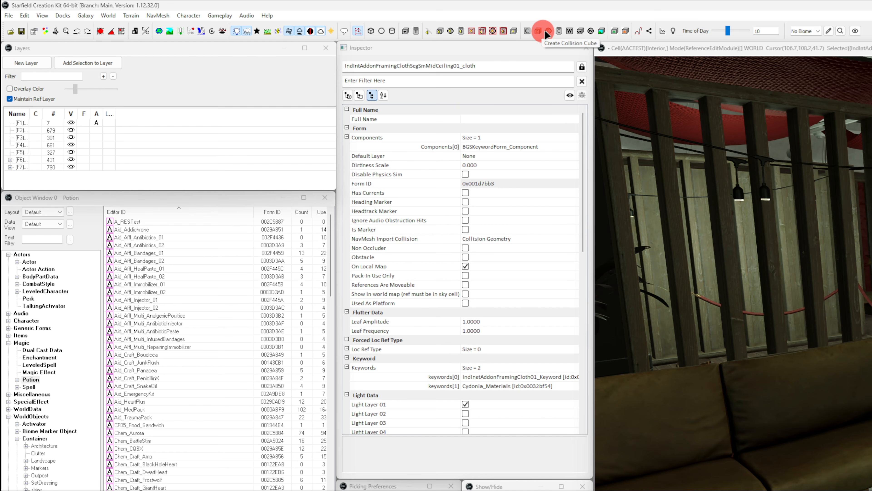
Set the time of day for the render view to 12.
drag(728, 30, 732, 32)
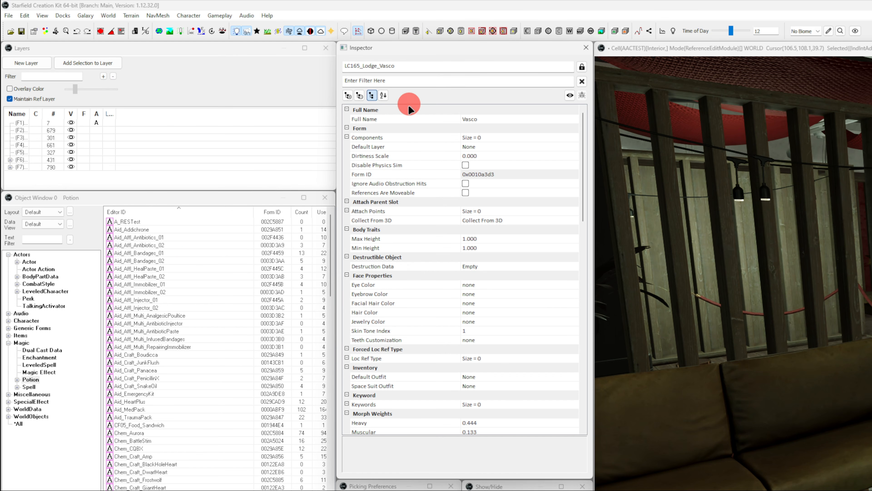
Expand the WorldObjects category in the Object Window's category tree.
click(50, 242)
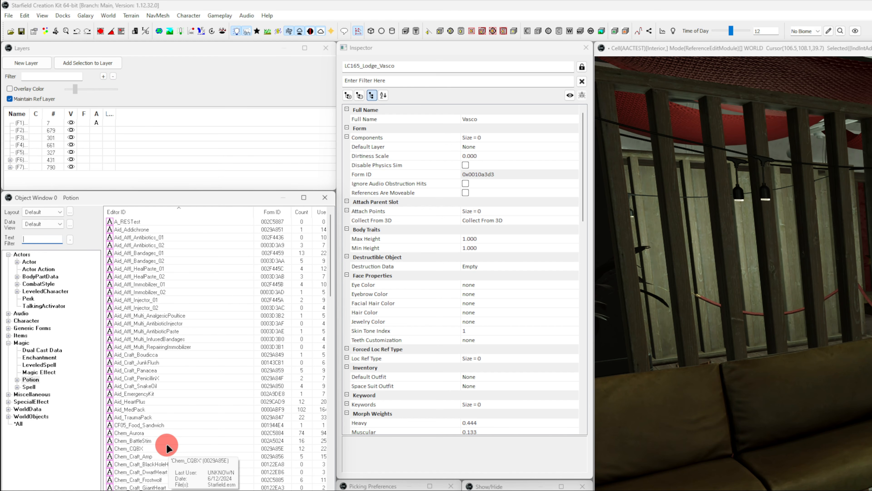
click(8, 416)
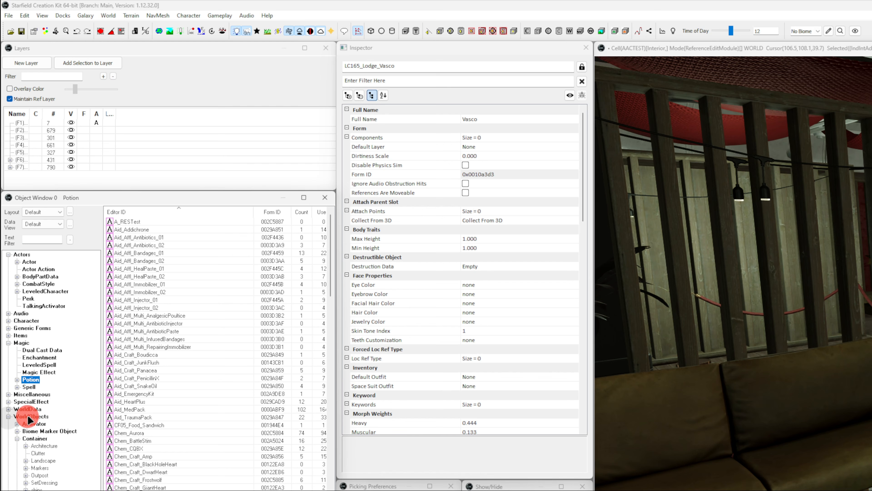
Expand the Character category, list its Quest entries, expand and collapse Bone Modifier, and collapse Character again.
click(8, 320)
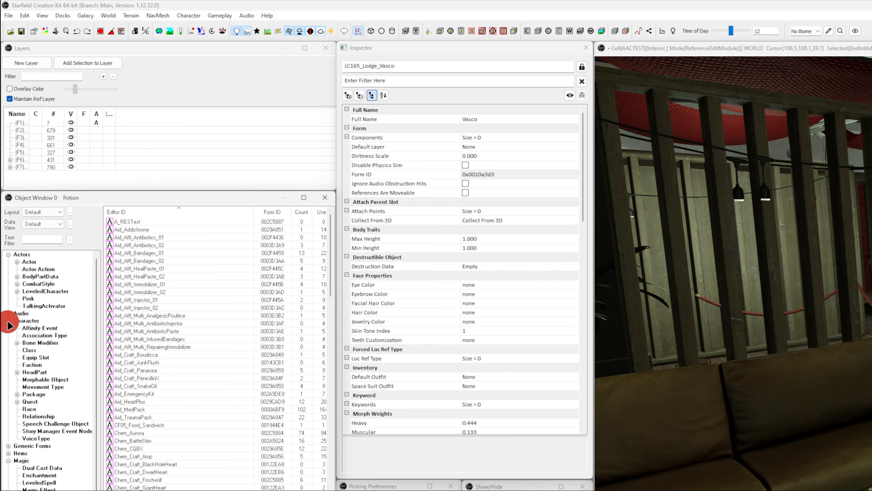
click(30, 401)
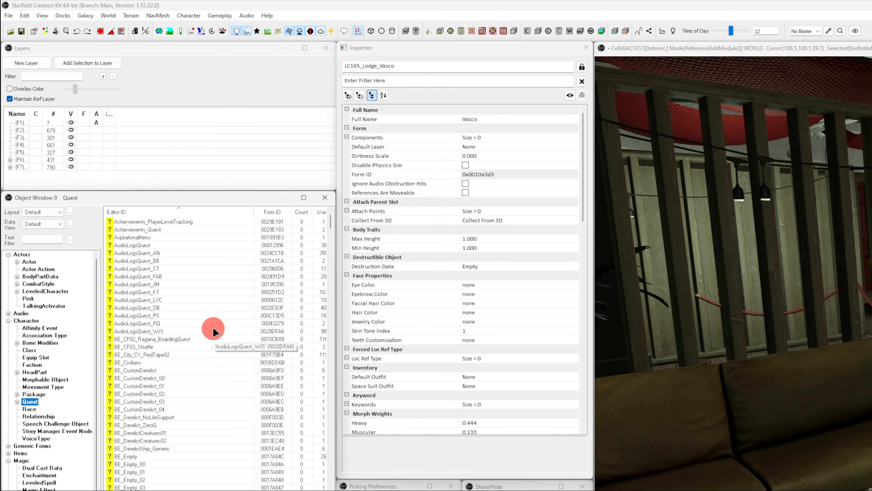
drag(213, 326, 18, 348)
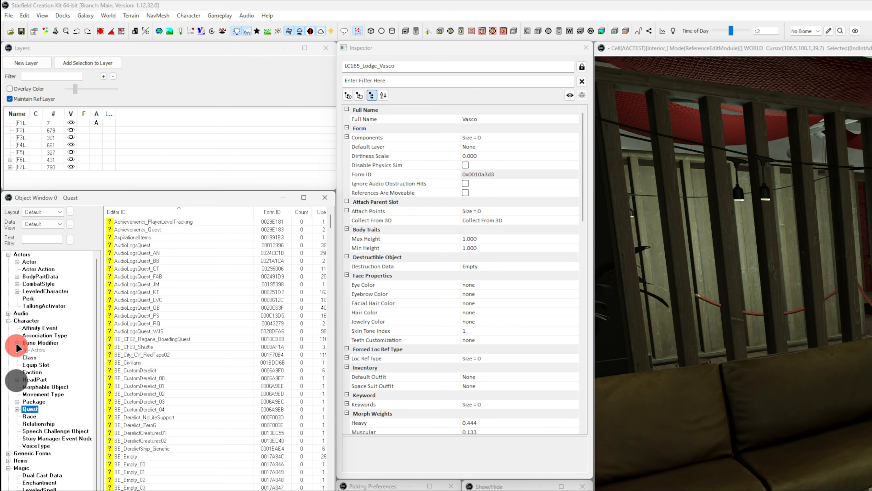
click(16, 343)
click(10, 320)
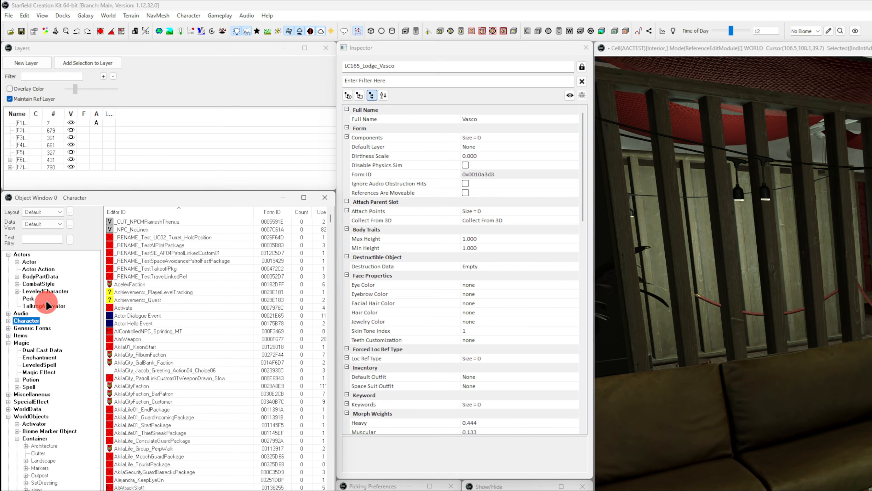
Filter the Object Window by "vasco" within the Actor type and inspect Crew_Elite_Vasco and LC165_Lodge_Vasco.
click(38, 237)
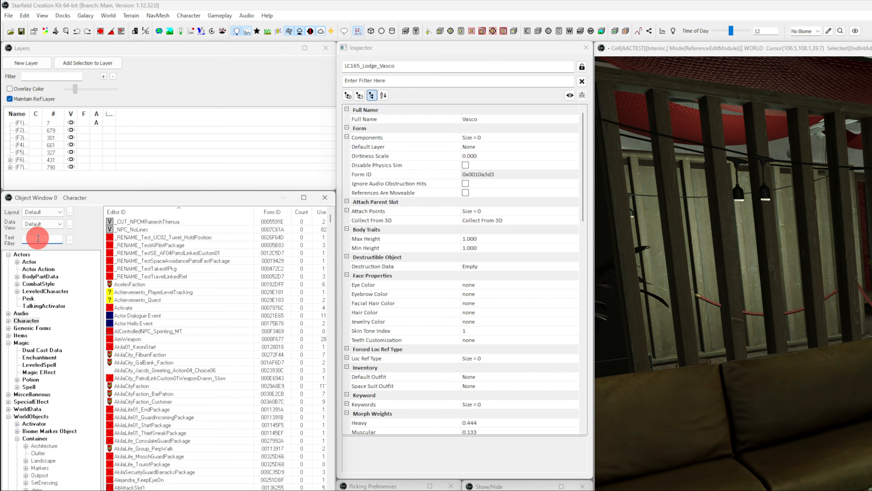
text(vasco)
click(29, 261)
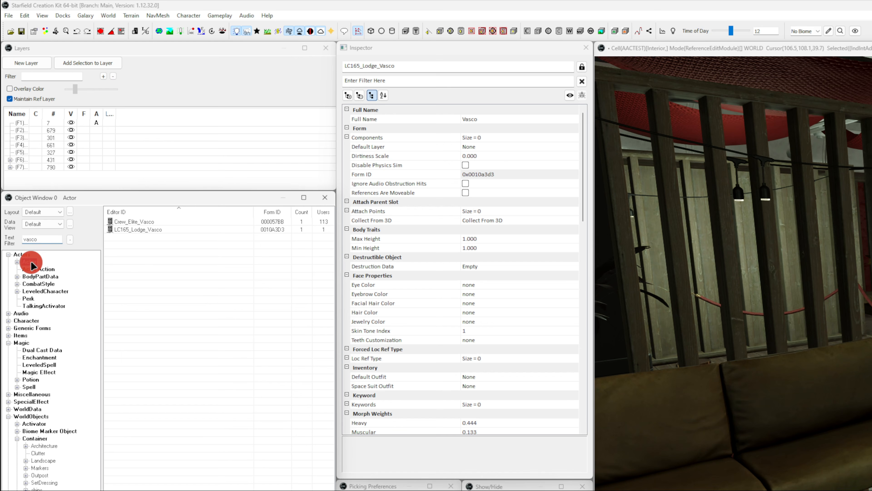
click(141, 223)
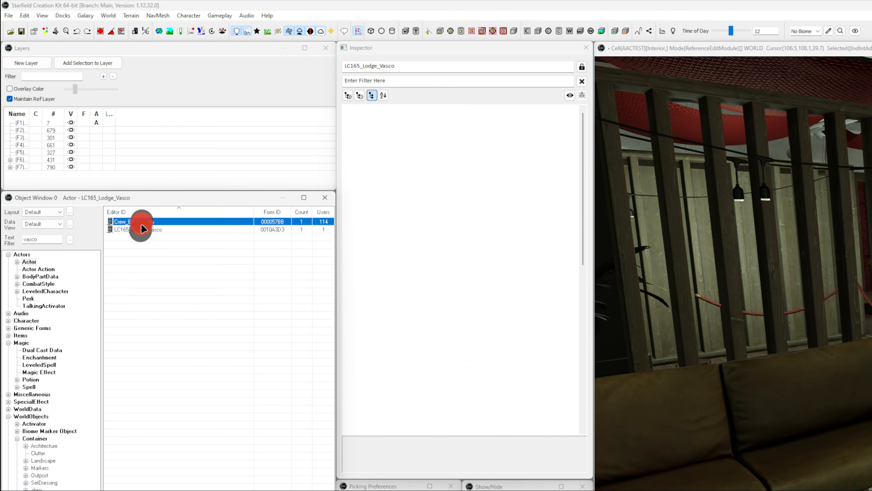
click(139, 229)
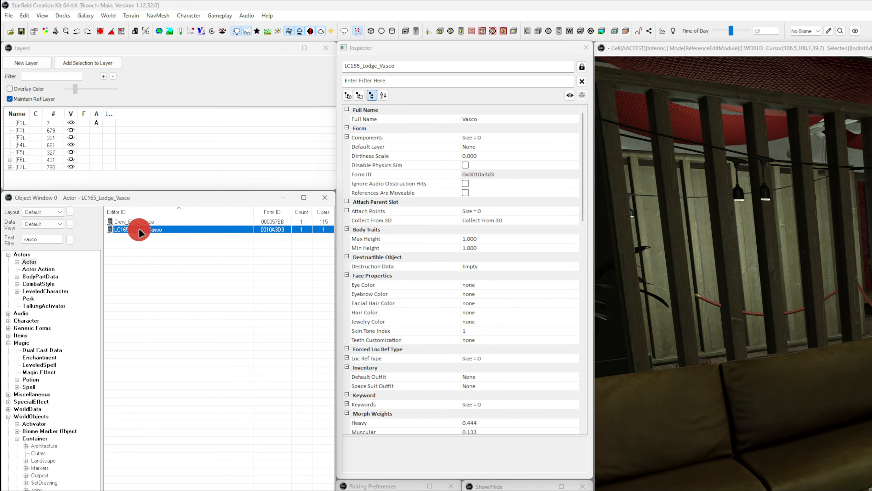
Open the Actor window for Crew_Elite_Vasco, reposition it to view its settings and close it.
double_click(137, 222)
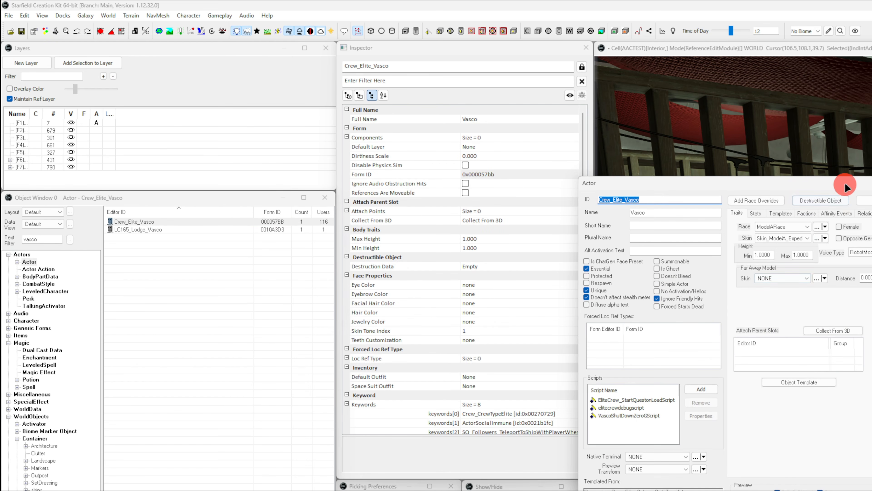
drag(841, 185, 588, 152)
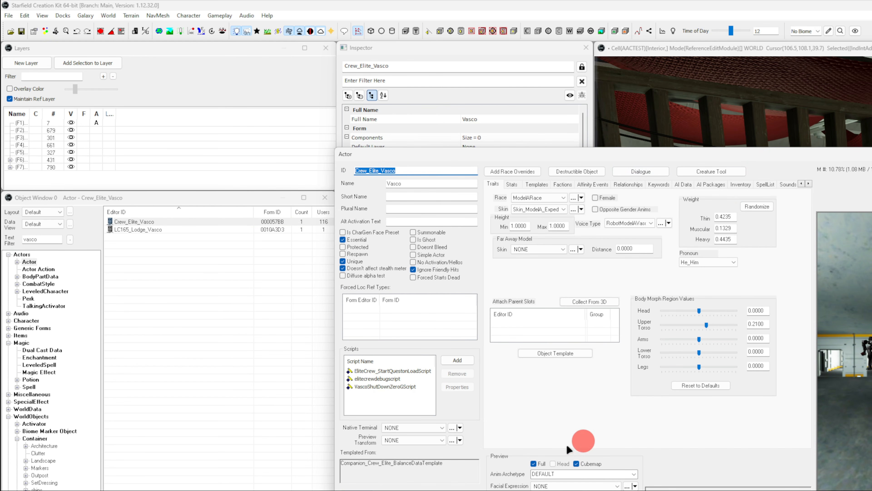
click(387, 490)
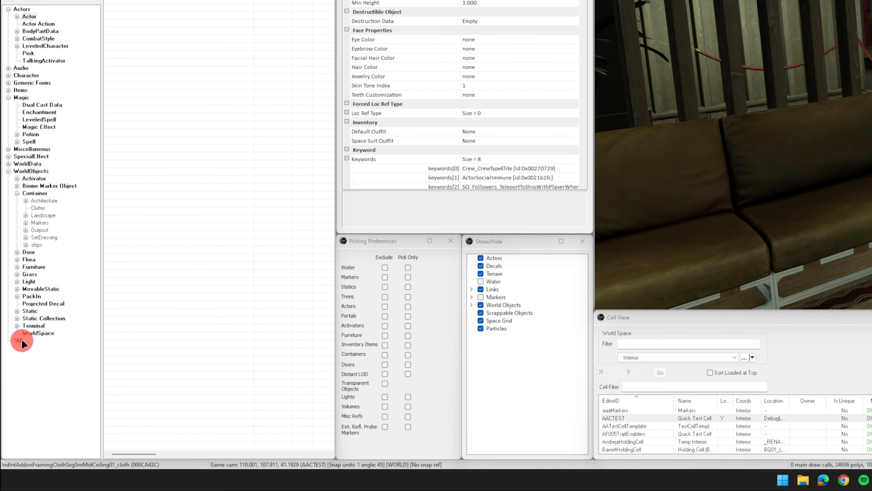
List every object type matching "vasco" and inspect the DialogueUCTheLodge quests, FoundCanvasCot01 and FoundCanvasCot_Pillow01.
click(19, 340)
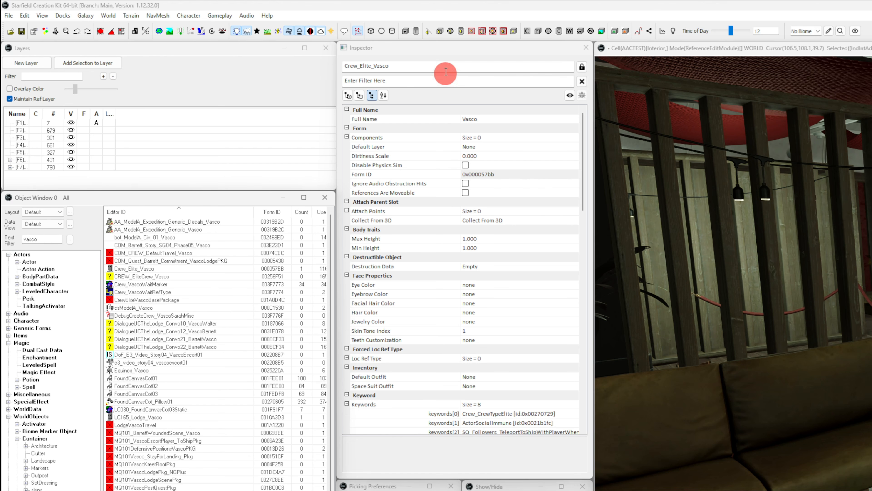
click(153, 315)
click(156, 324)
click(156, 331)
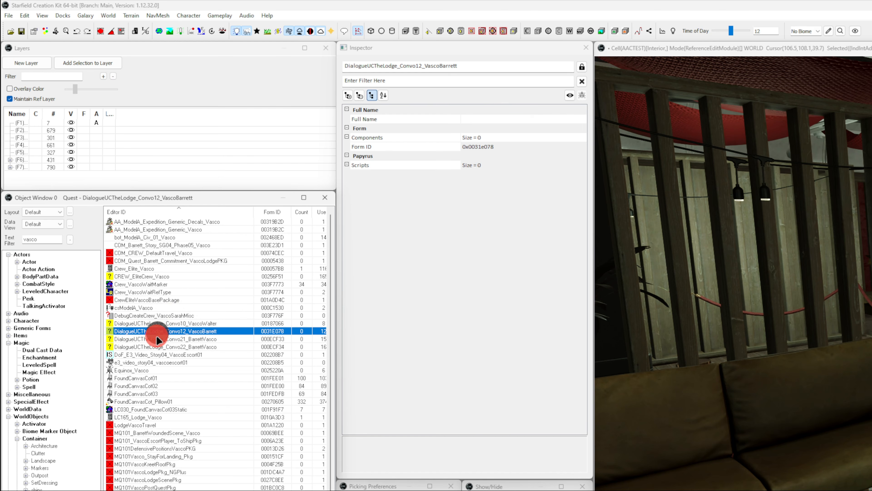
click(154, 339)
click(152, 347)
click(142, 379)
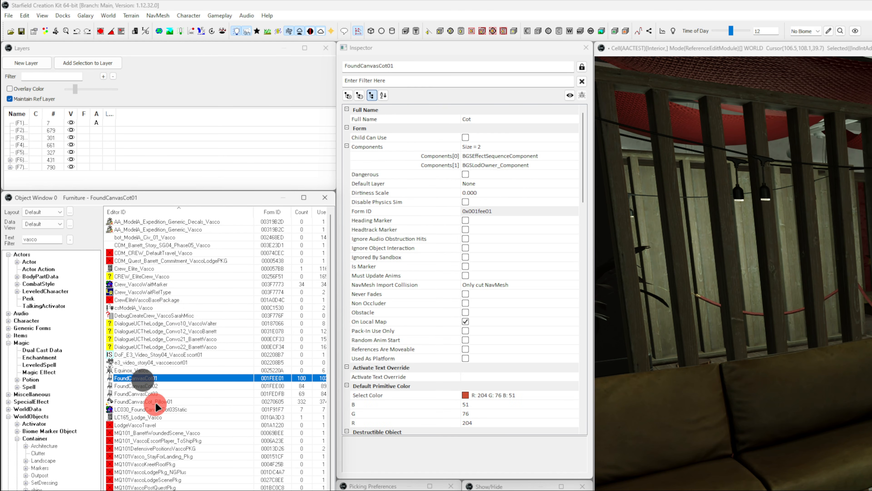
click(156, 400)
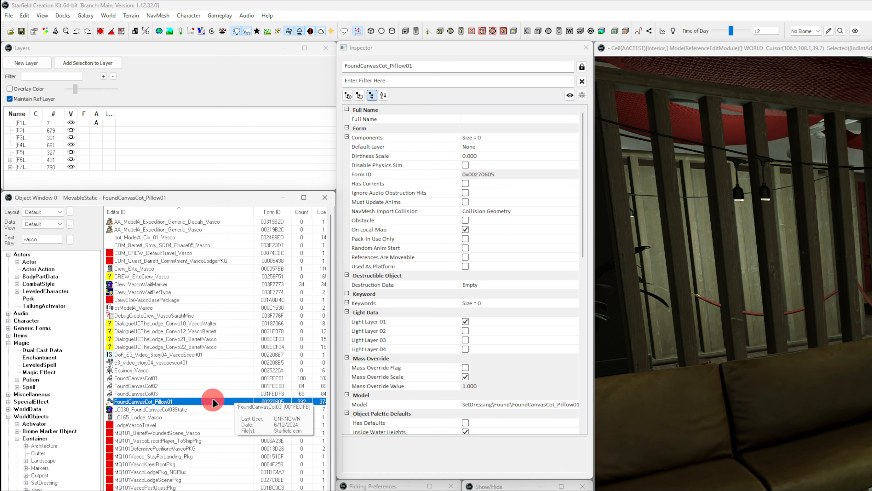
Switch the Object Window to the Potion type and replace its text filter with "food".
click(33, 380)
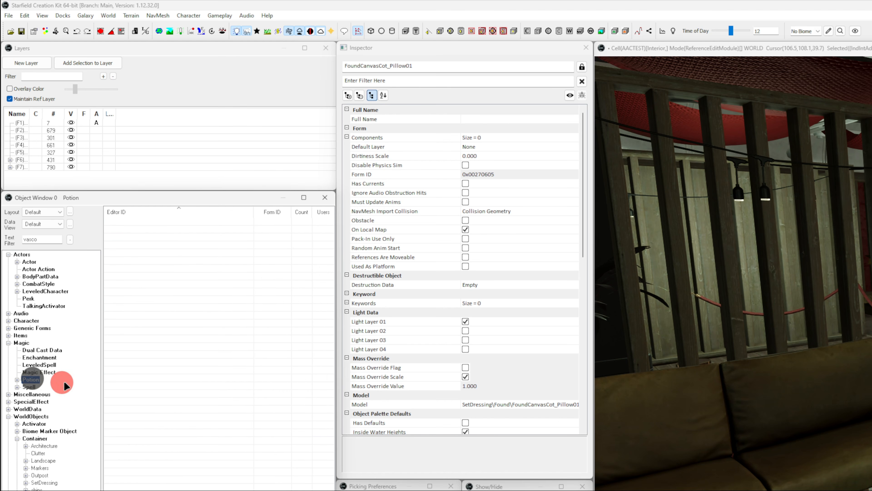
drag(50, 238, 7, 241)
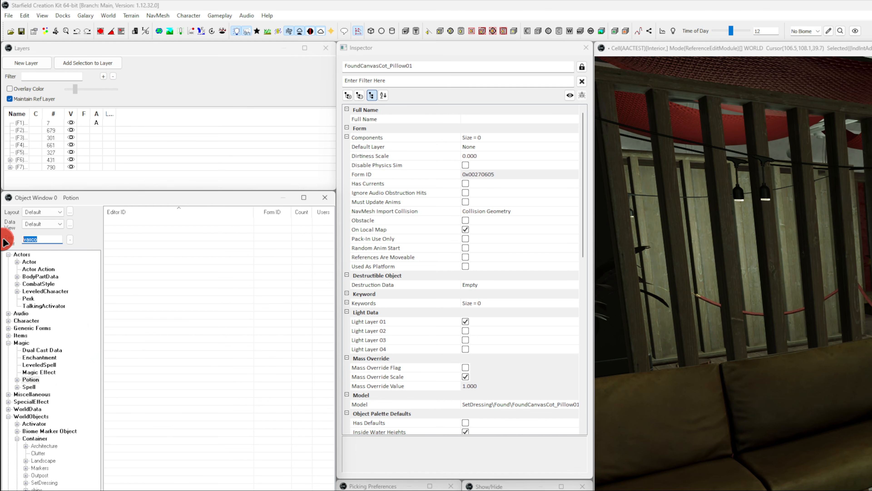
key(BackSpace)
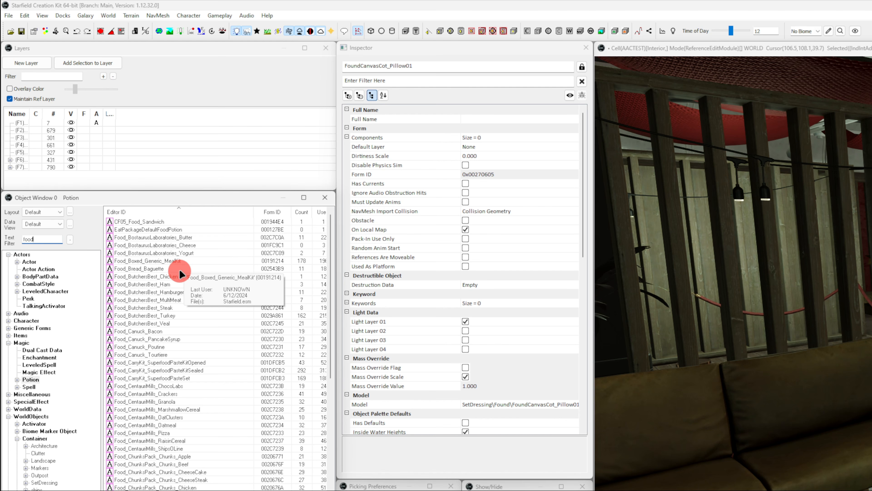
Select Food_Bread_Baguette and filter its Inspector properties by "weight".
click(177, 269)
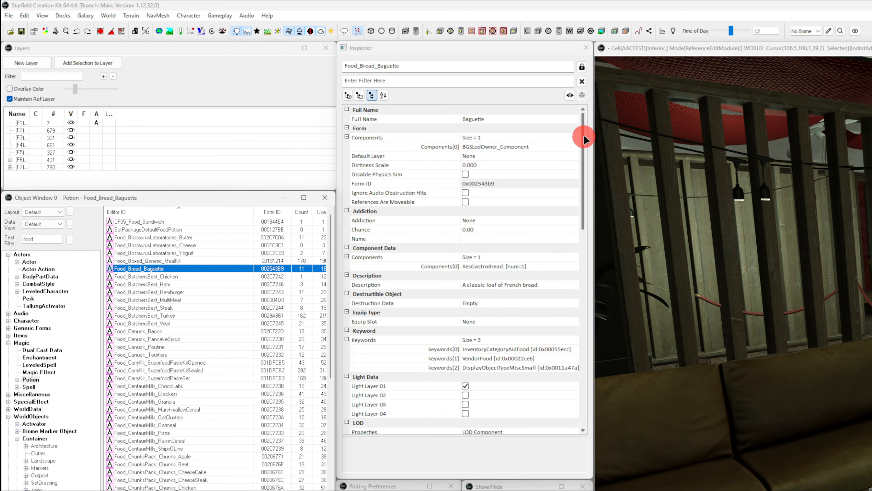
mouse_move(583, 138)
mouse_down()
mouse_move(582, 354)
mouse_move(591, 128)
mouse_up()
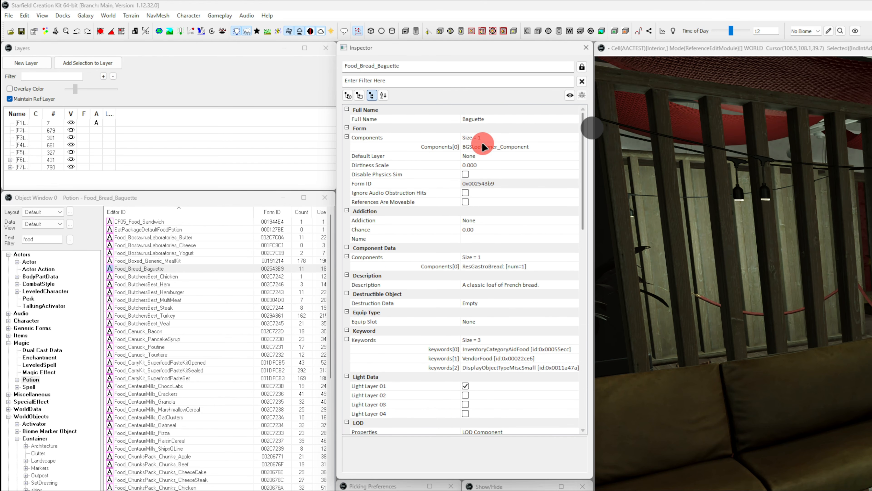
click(390, 83)
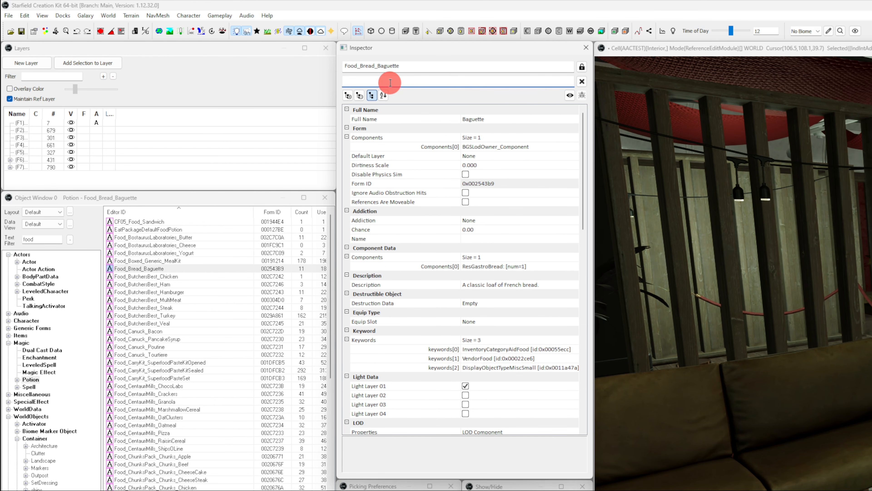
text(weight)
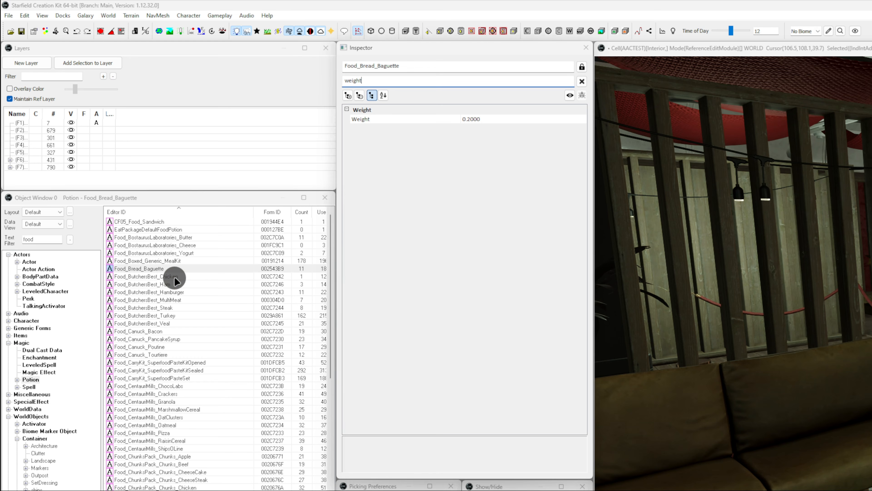
Extend the selection from Food_Bread_Baguette through Food_ButchersBest_Steak and set the Weight of all six items to 1.
shift+click(175, 276)
shift+click(173, 284)
shift+click(171, 292)
shift+click(171, 300)
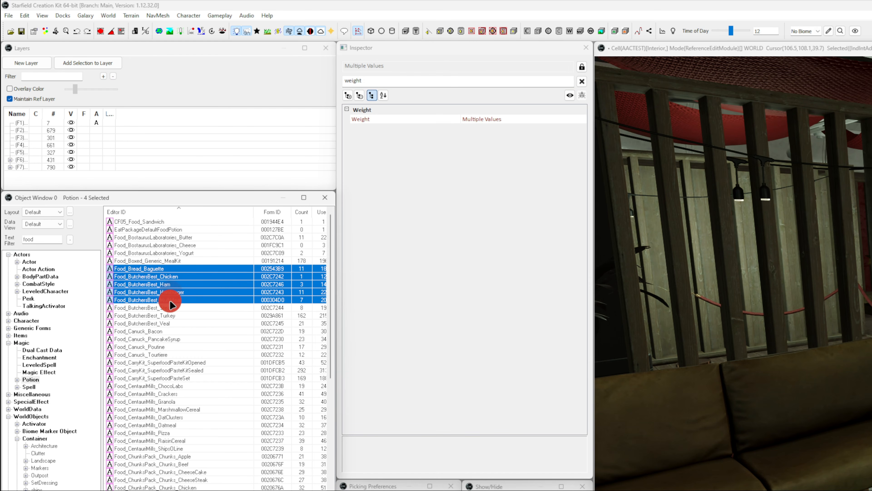
shift+click(171, 307)
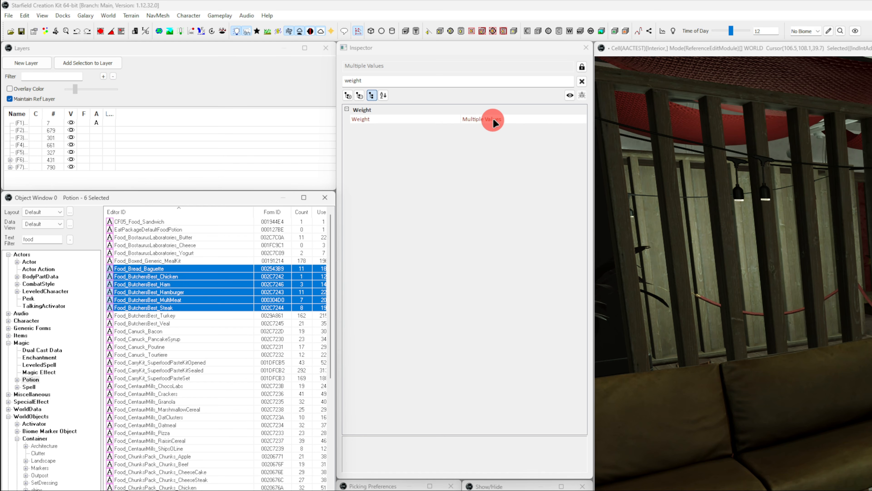
click(479, 119)
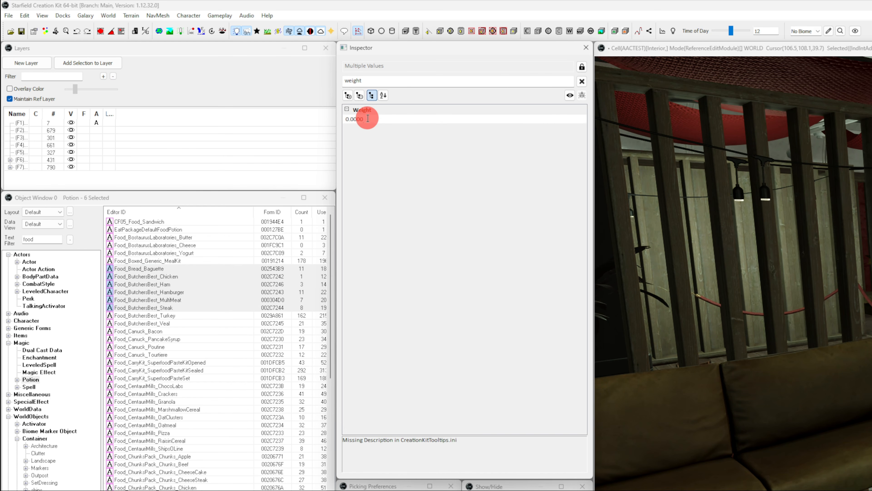
drag(367, 118, 339, 119)
text(1)
key(Return)
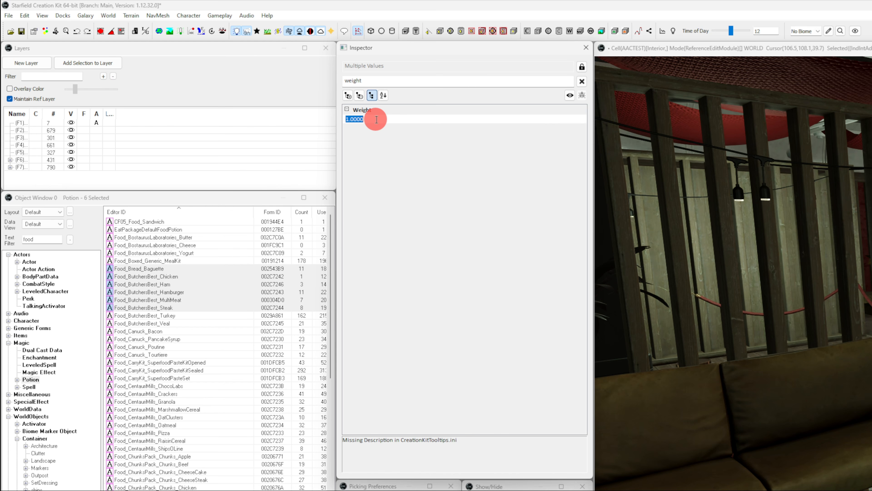
Check the weight of Food_Bread_Baguette on its own and clear the Inspector's property filter.
click(294, 276)
click(210, 268)
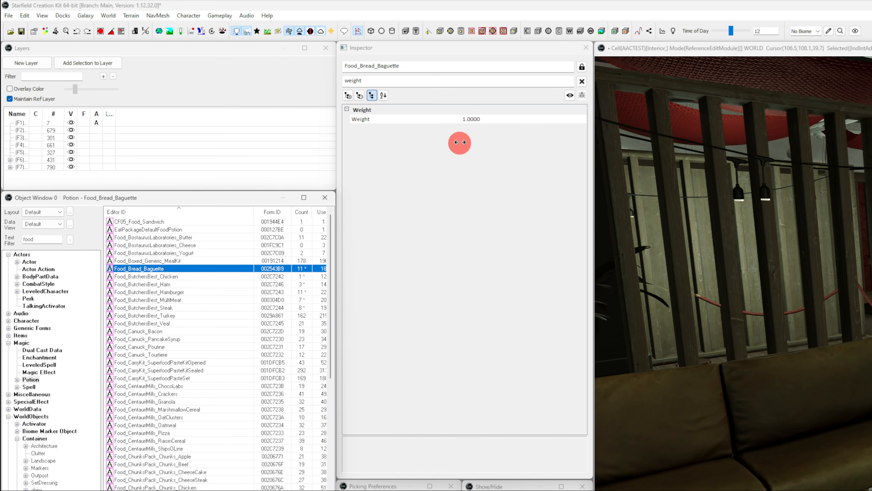
click(582, 81)
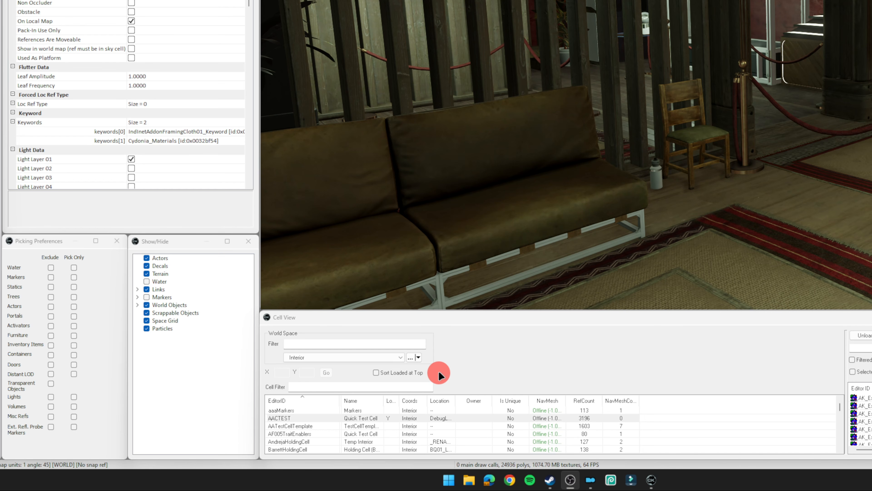
Show the cells of the OverlayPOIBiomeDenSharp02 world space in Cell View and switch back to Interior.
click(337, 357)
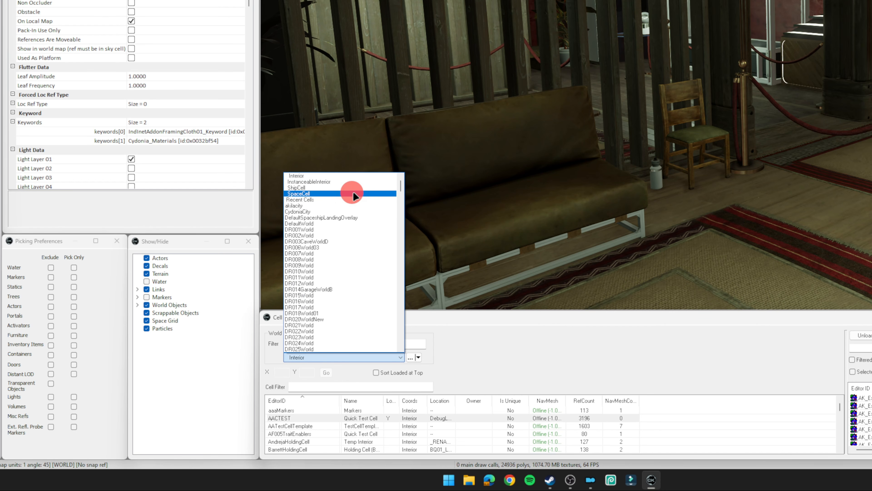
drag(398, 186, 403, 277)
click(344, 277)
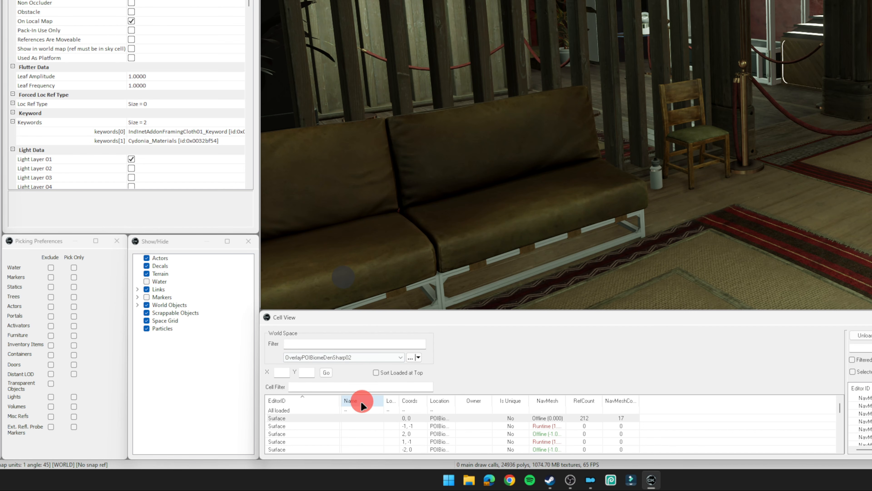
click(399, 357)
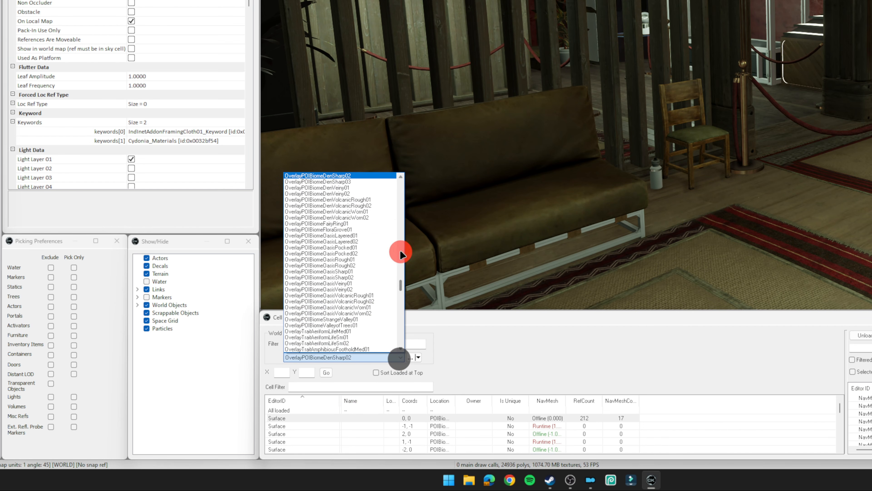
drag(400, 285, 378, 174)
click(378, 174)
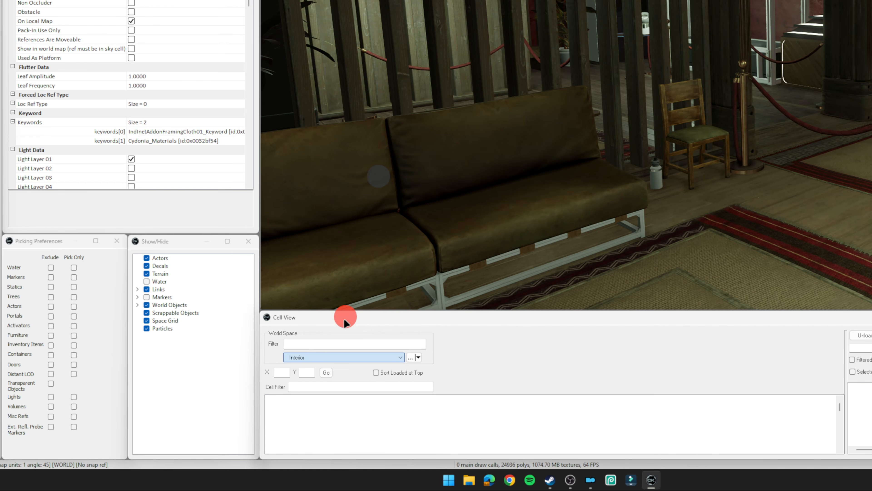
Filter the Cell View world spaces by "cydon", view the matching entries and clear the filter.
click(323, 344)
text(cydon)
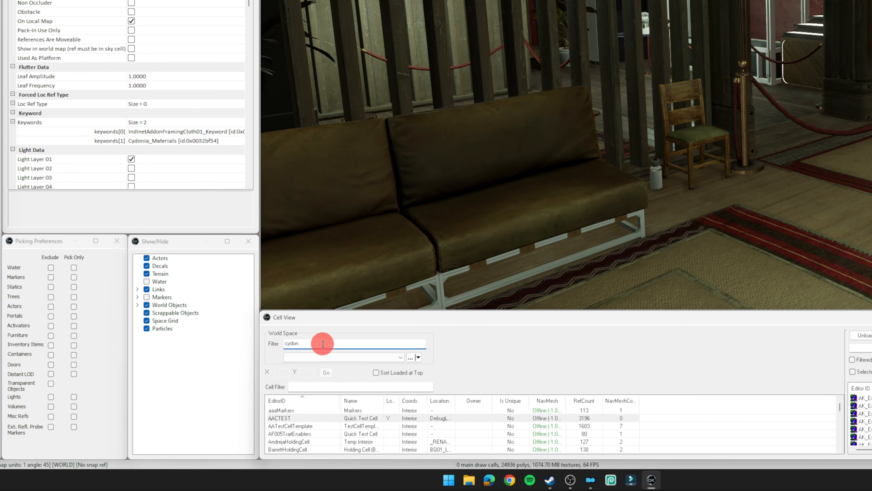
click(321, 357)
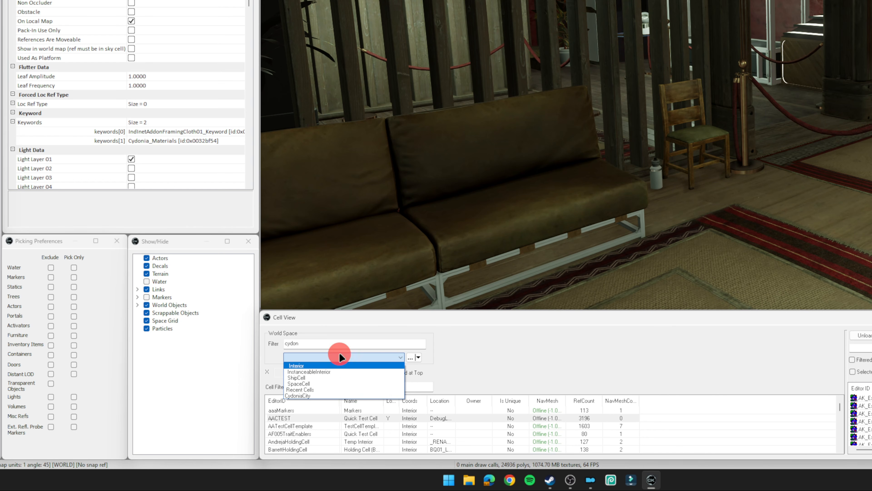
click(333, 346)
drag(284, 341, 314, 342)
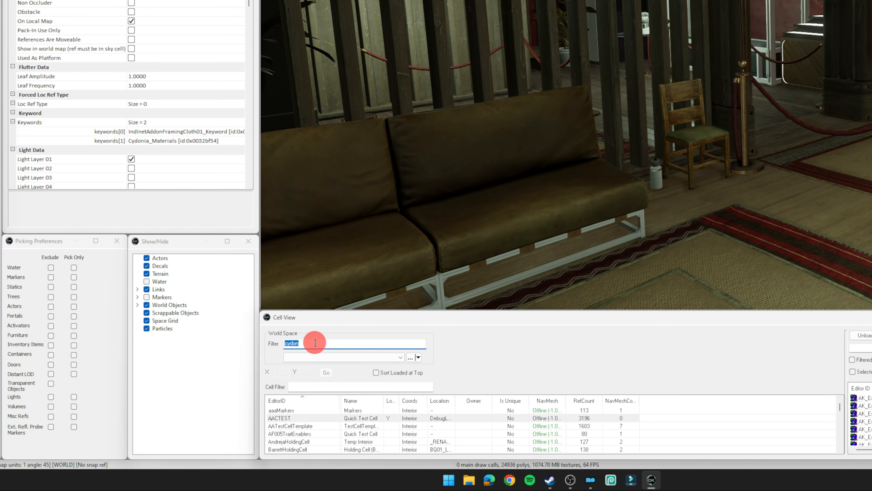
key(BackSpace)
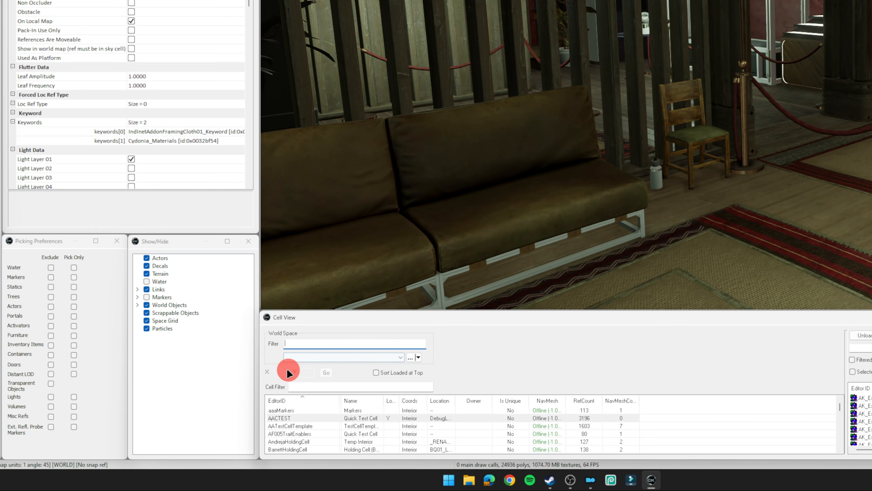
Show the cells of the DR021World world space and select the DR021Ext02 cell.
click(375, 358)
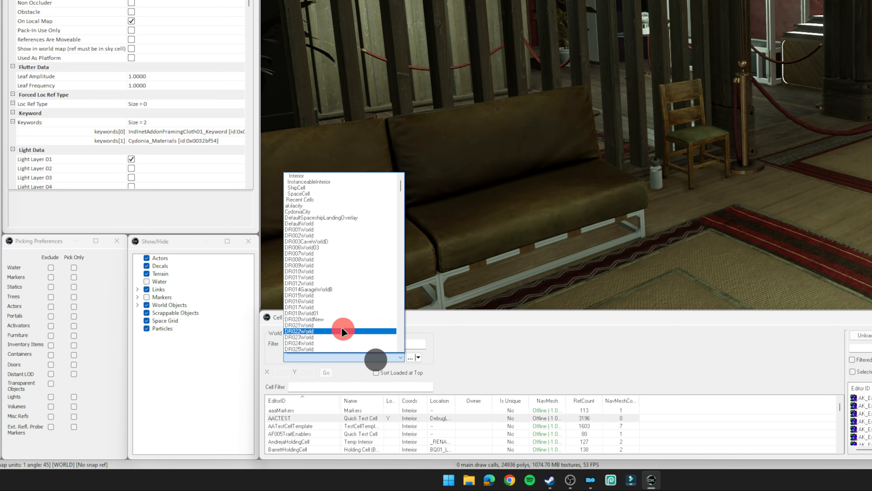
click(340, 326)
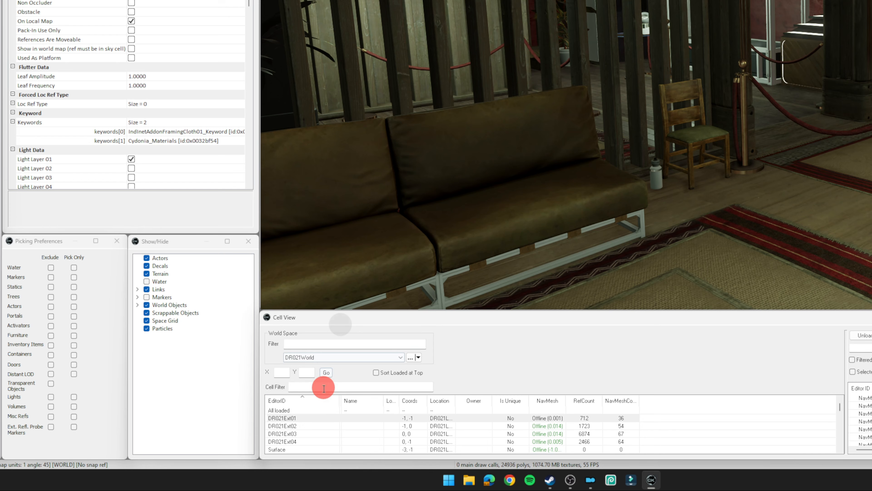
click(321, 426)
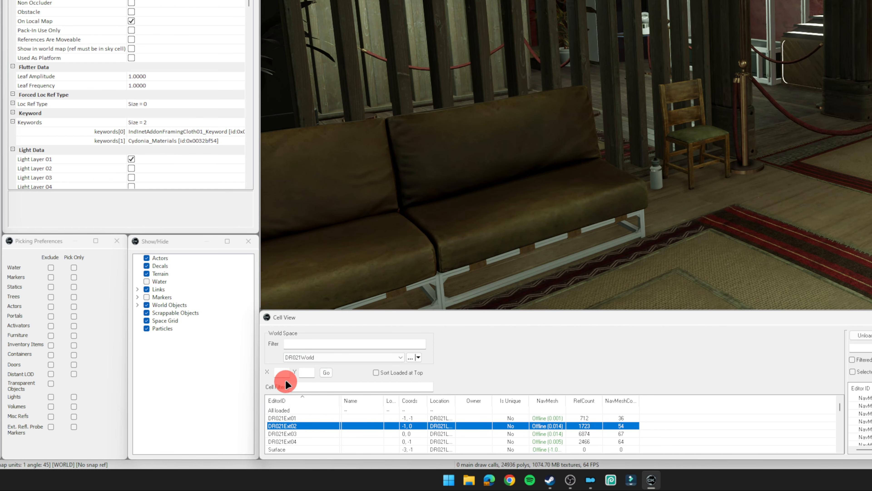
Widen the Coords column of the cell list and inspect the X and Y coordinate entries.
click(282, 371)
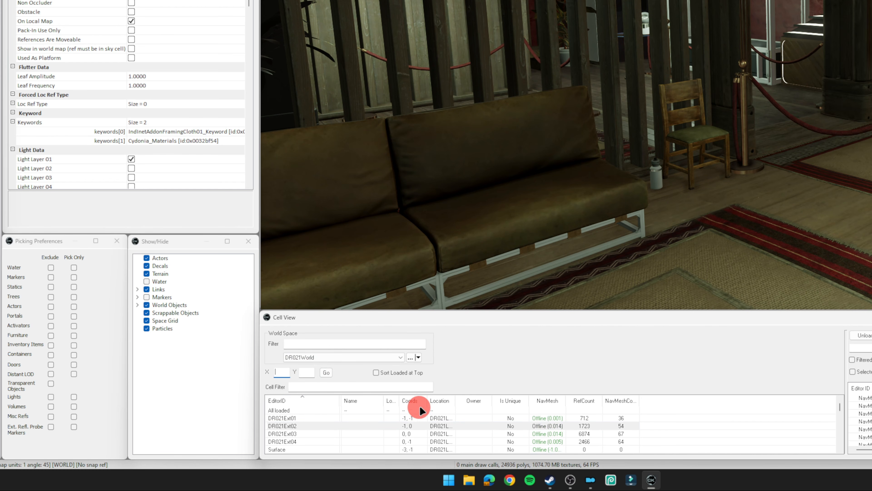
drag(427, 400, 448, 399)
click(280, 370)
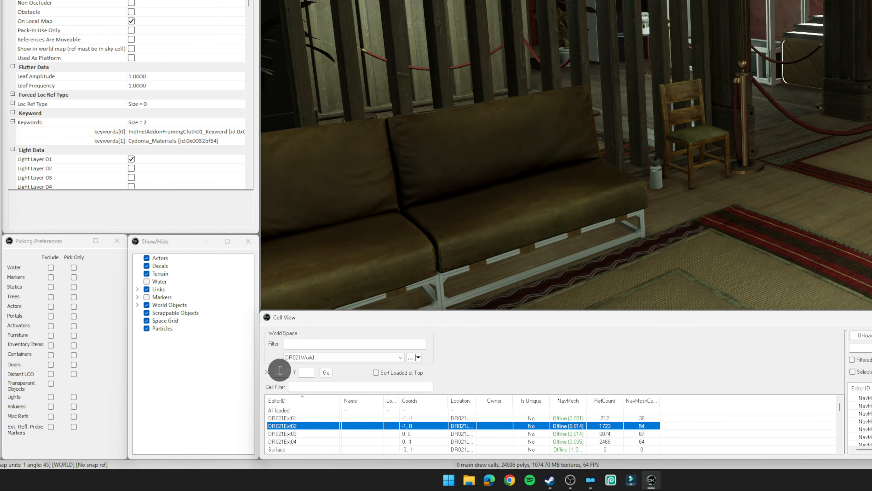
click(307, 371)
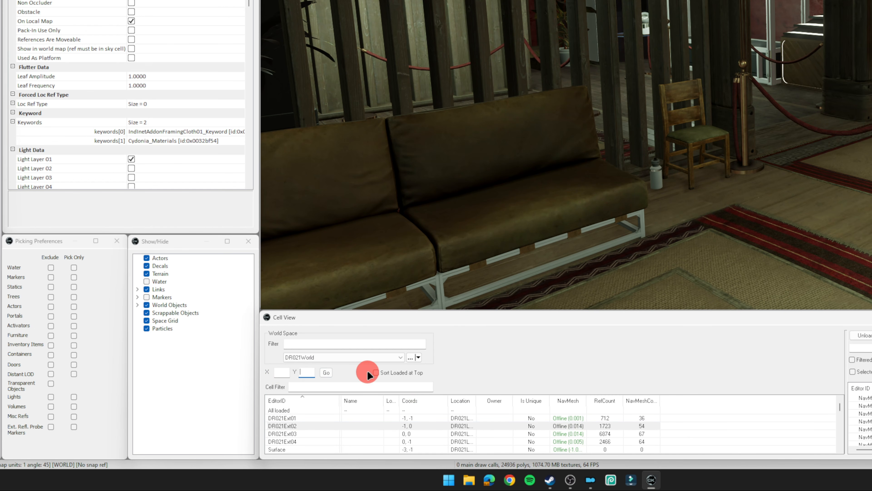
Load the DR021World Surface cell at coordinates 1, -3 and sort loaded cells at the top of the list.
scroll(398, 423, down, 3)
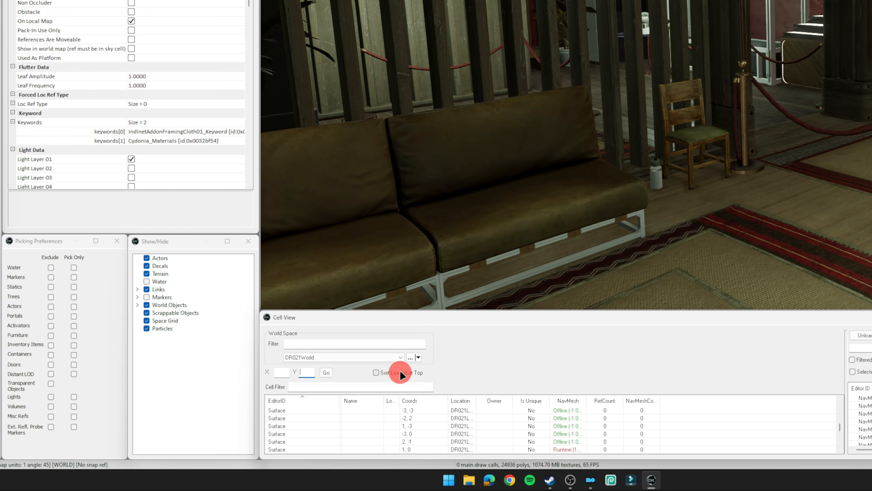
click(351, 426)
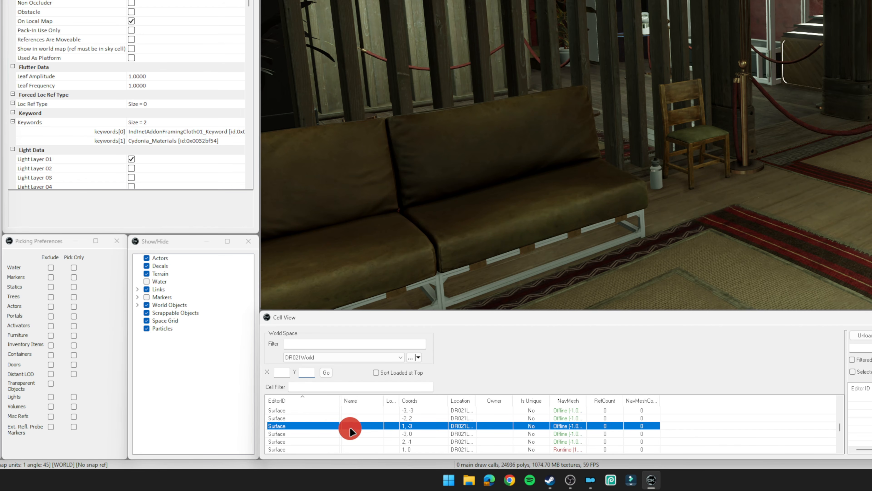
double_click(328, 427)
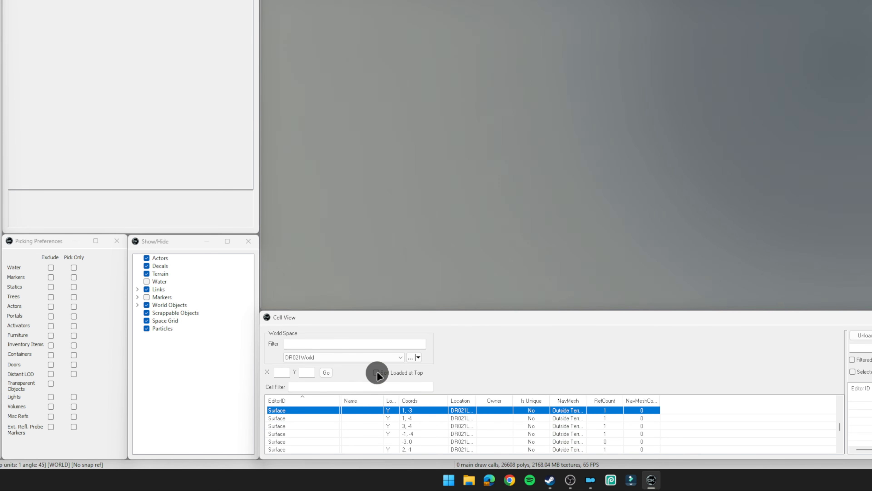
click(377, 372)
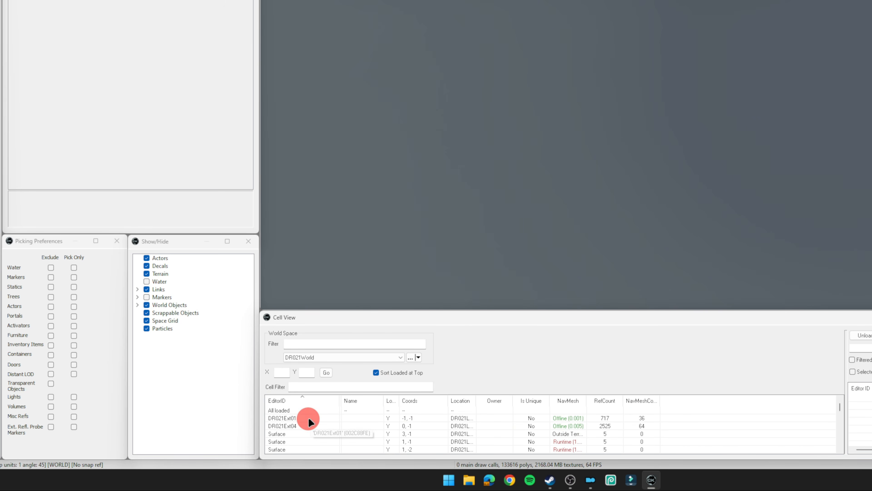
Switch the Cell View world space from DR021World back to Interior.
click(328, 356)
scroll(336, 256, up, 8)
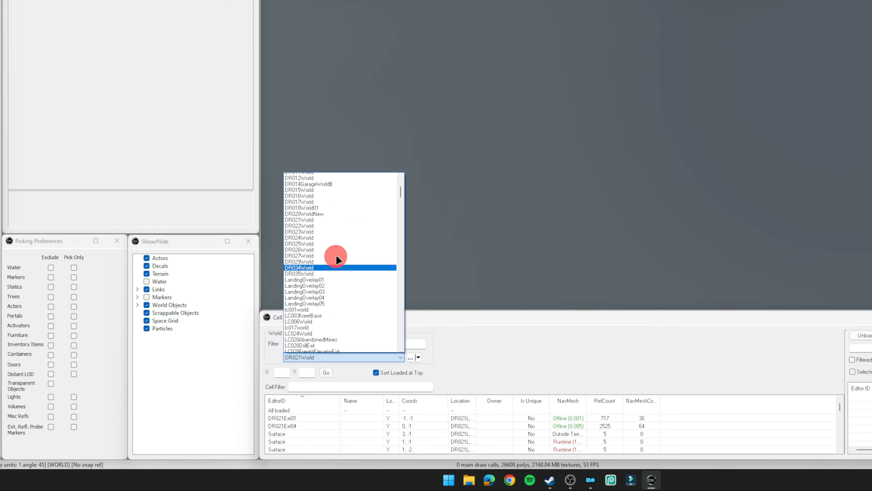
scroll(335, 206, up, 1)
click(333, 179)
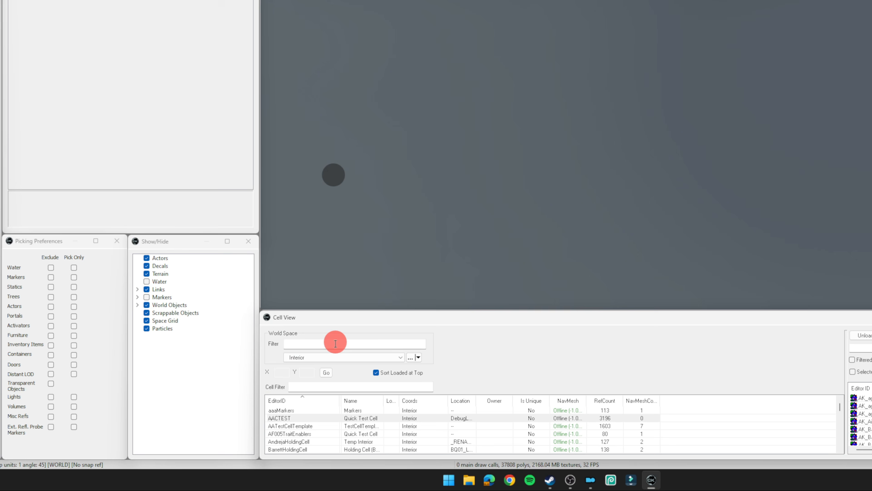
Filter the world spaces by "cydo", choose CydoniaCity and load its CydoniaExt01 cell in the render view.
click(318, 341)
text(cydo)
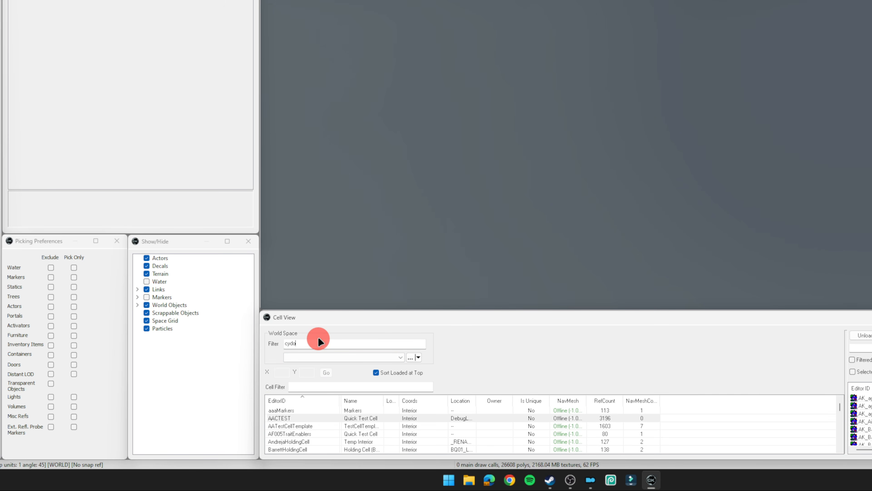
click(319, 357)
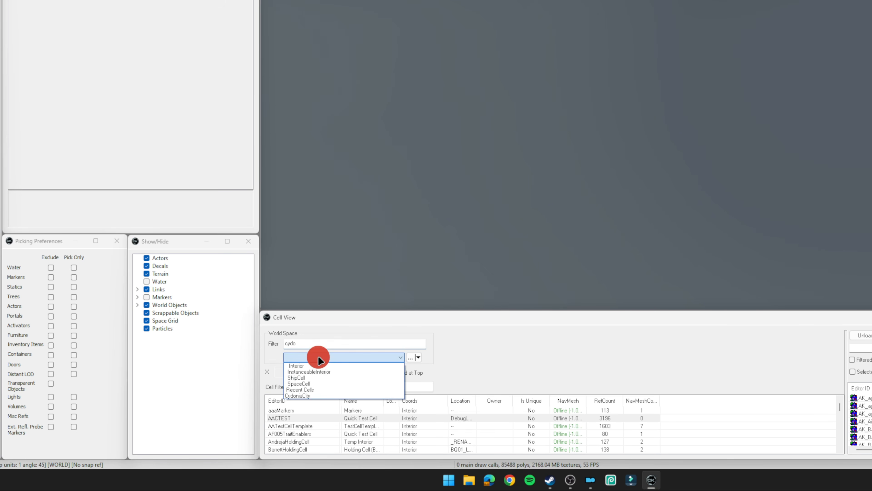
click(313, 395)
click(315, 418)
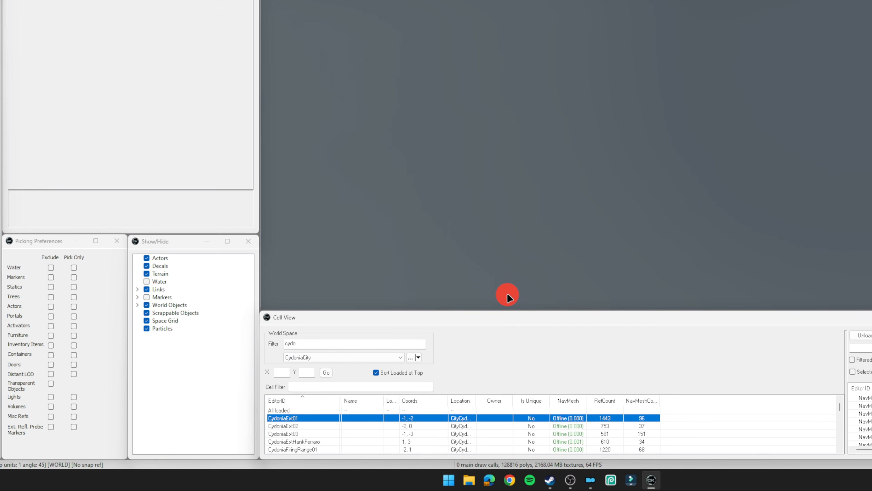
double_click(361, 416)
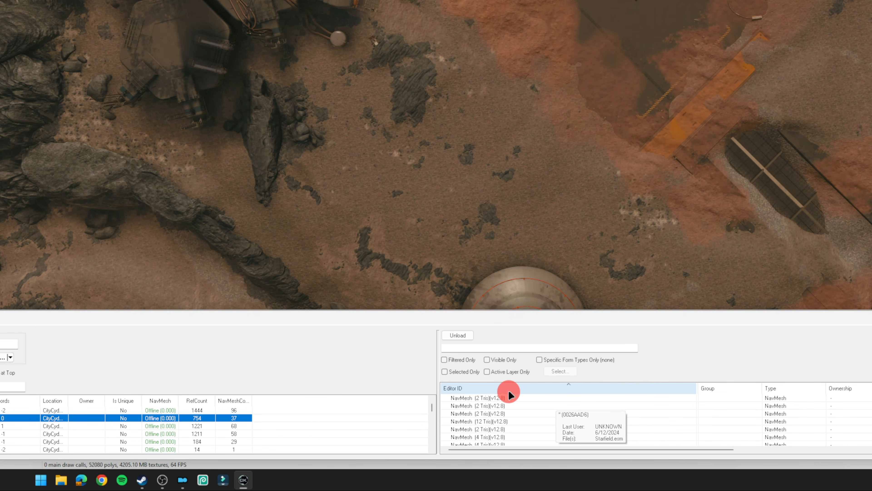
Examine the references placed in the CydoniaExt02 cell, from navmeshes through statics and lights.
click(506, 399)
scroll(511, 409, down, 3)
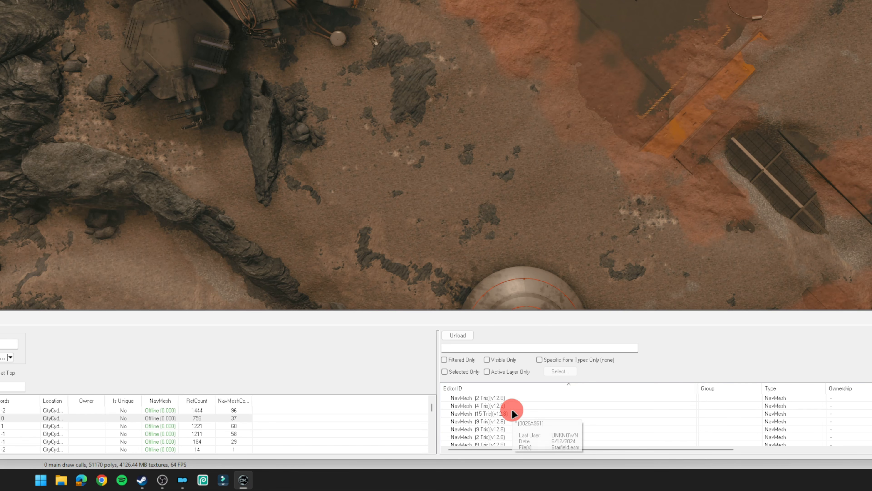
scroll(513, 412, down, 5)
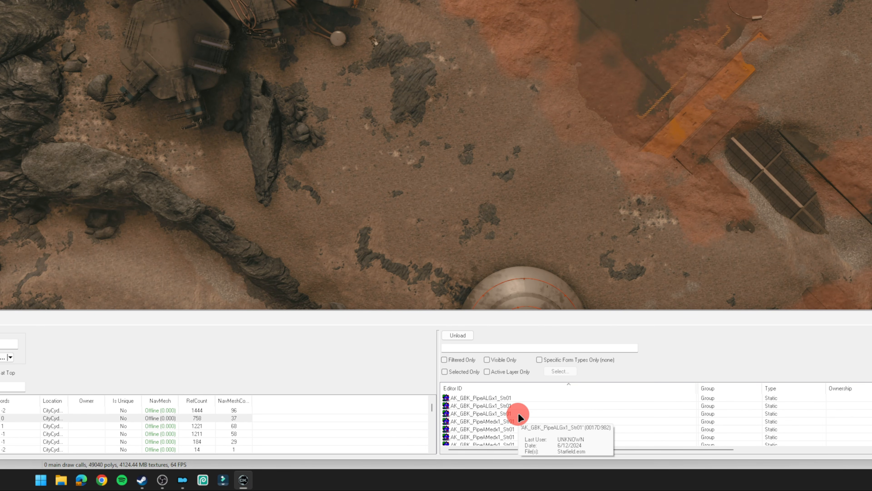
scroll(520, 413, down, 5)
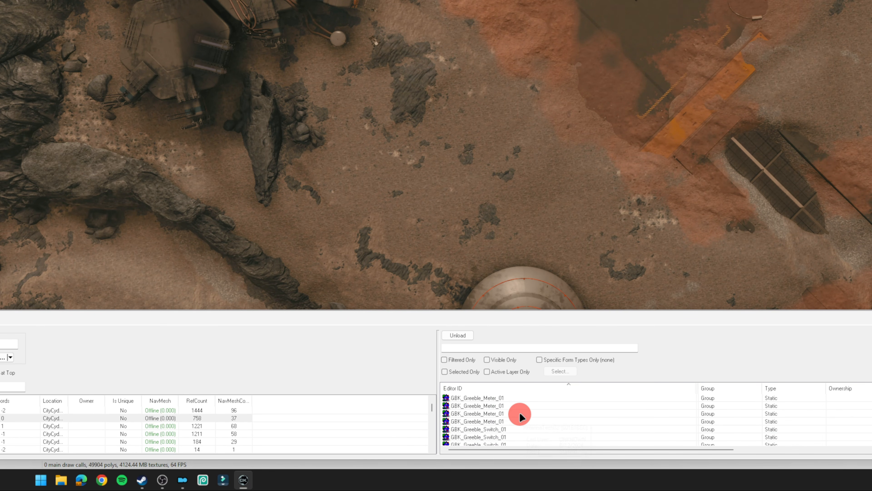
scroll(515, 412, down, 5)
scroll(501, 420, down, 3)
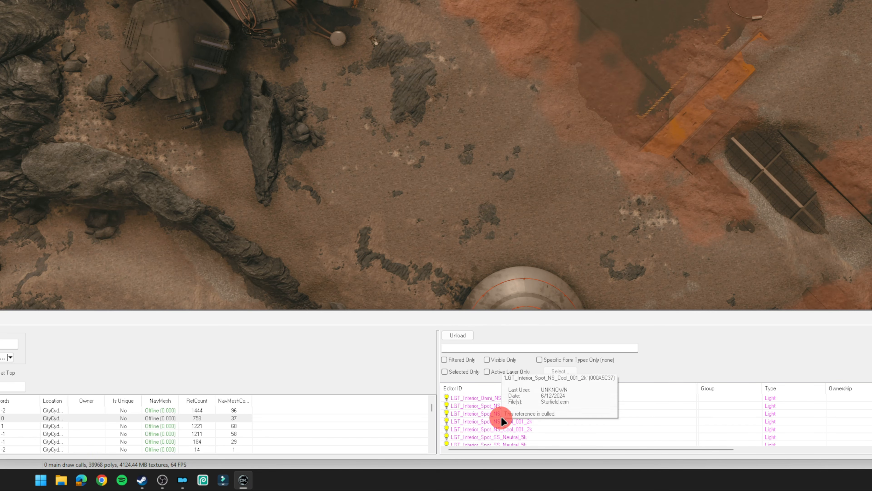
scroll(500, 421, down, 8)
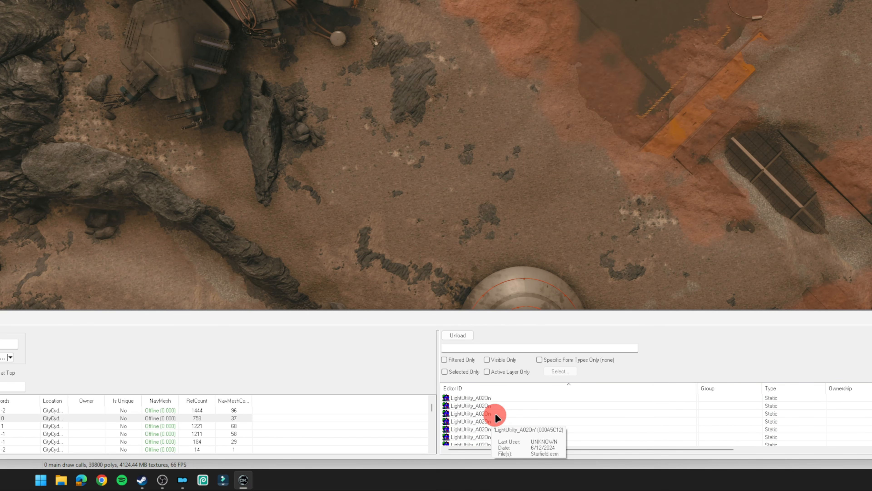
scroll(505, 411, down, 2)
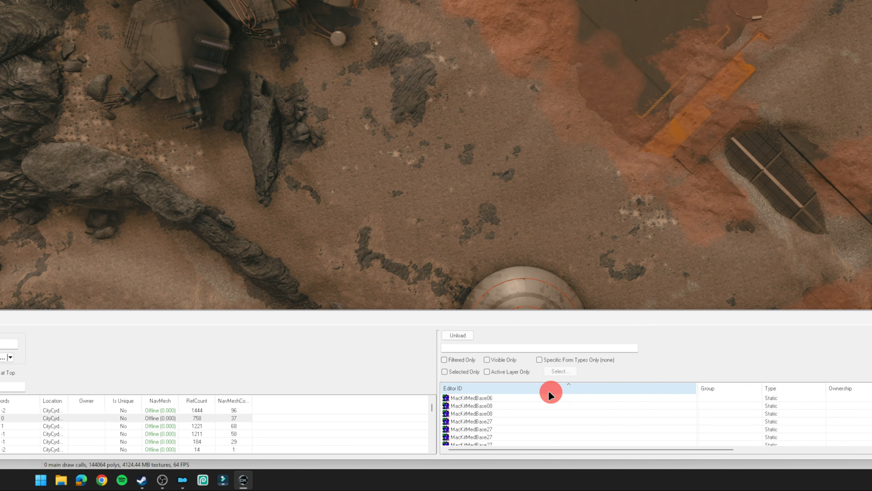
Filter the cell's reference list by "medbase" and clear the filter again.
click(456, 349)
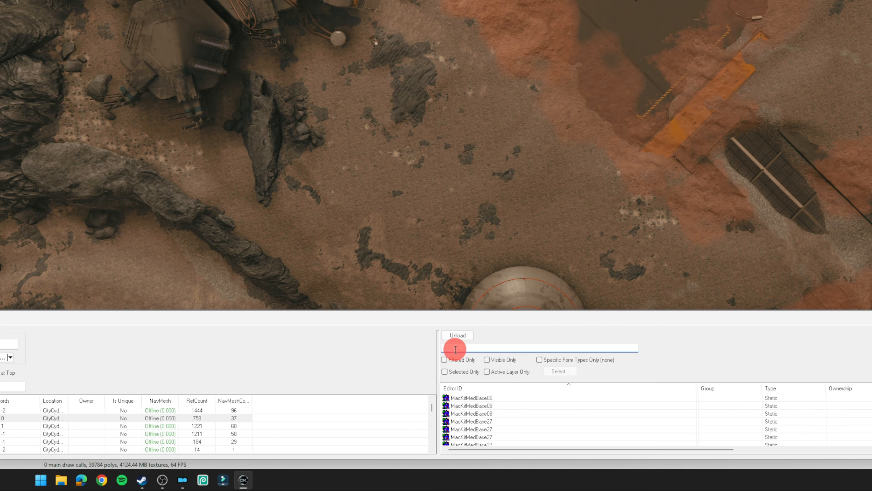
text(medbase)
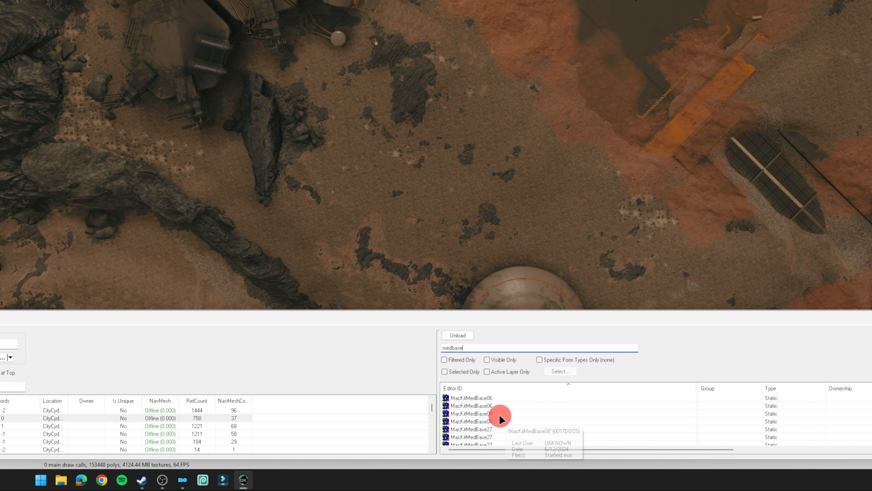
drag(470, 349, 436, 347)
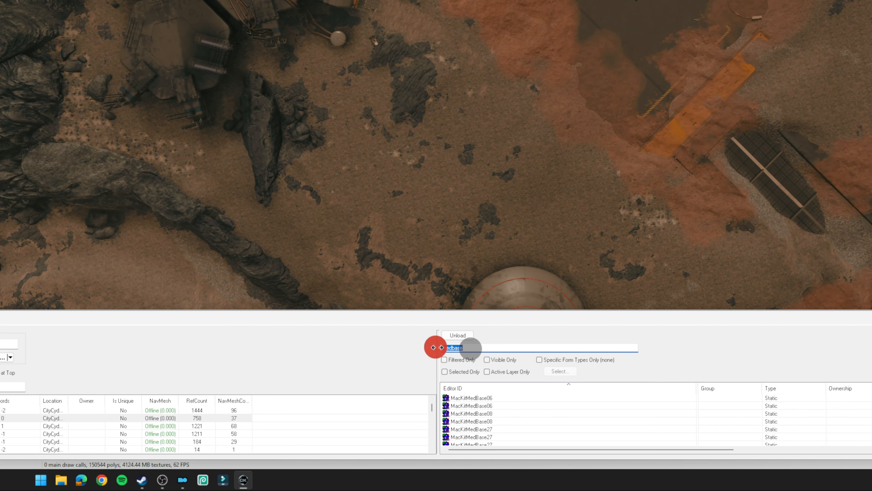
key(BackSpace)
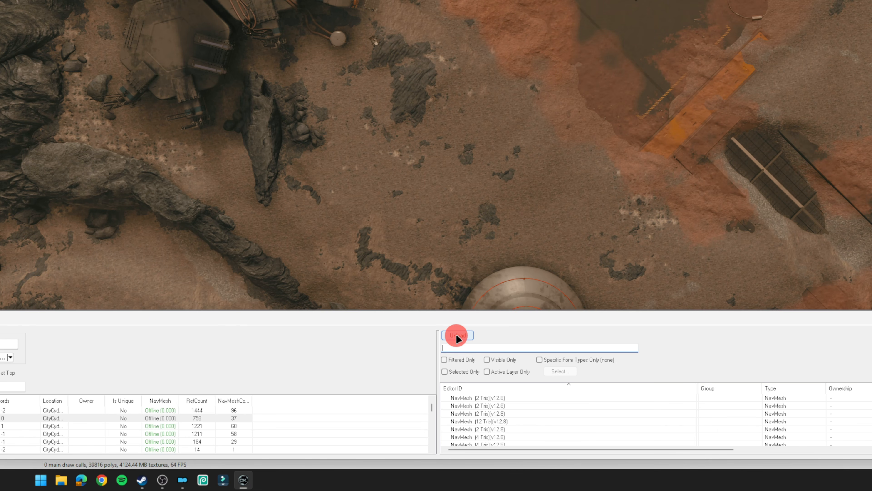
click(460, 337)
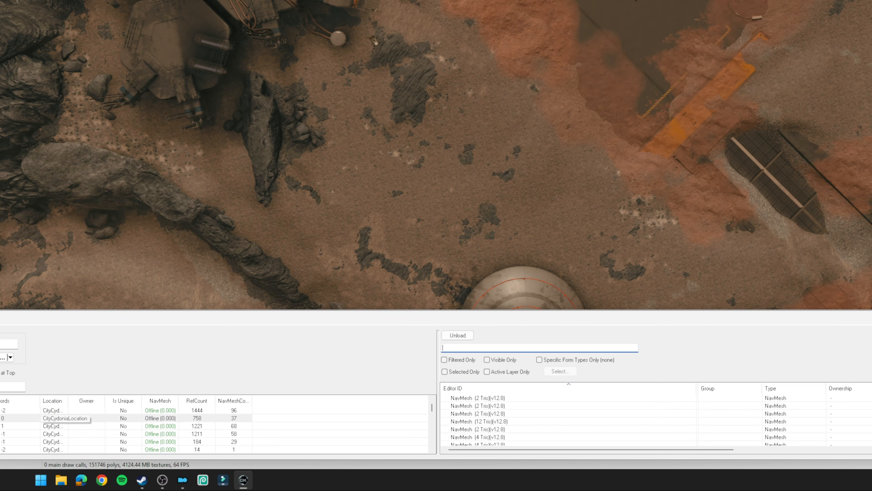
Review the operations available for the CydoniaExt02 cell, such as Edit, Duplicate Cell and Use Info.
right_click(64, 418)
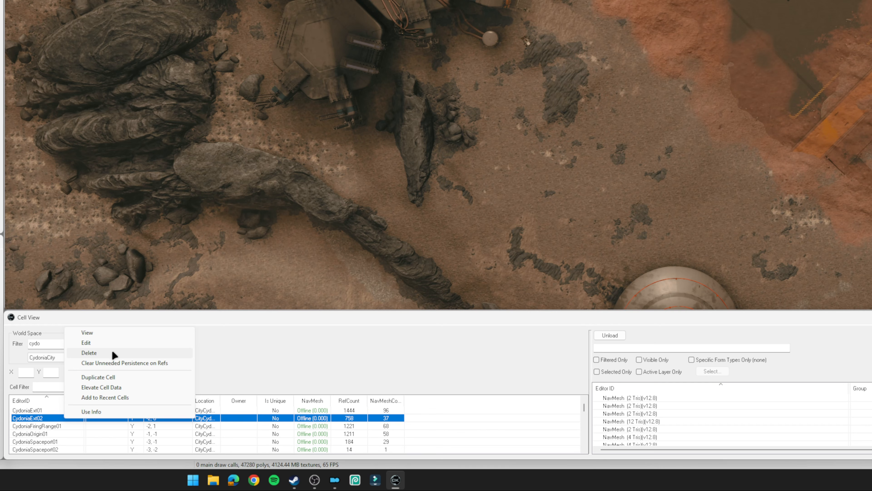
click(114, 343)
click(213, 256)
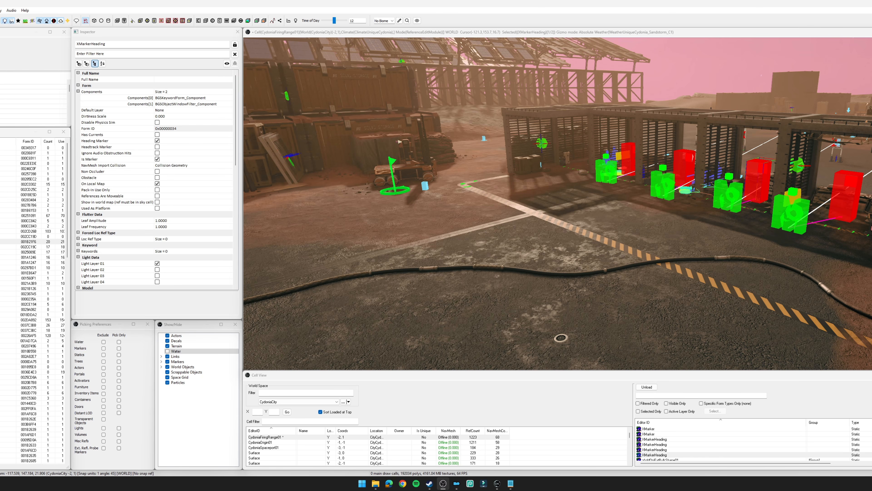
Select the Spaceport_Tarmac_FloorMidStr_64x64_01 floor piece in the CydoniaFiringRange01 scene.
click(384, 401)
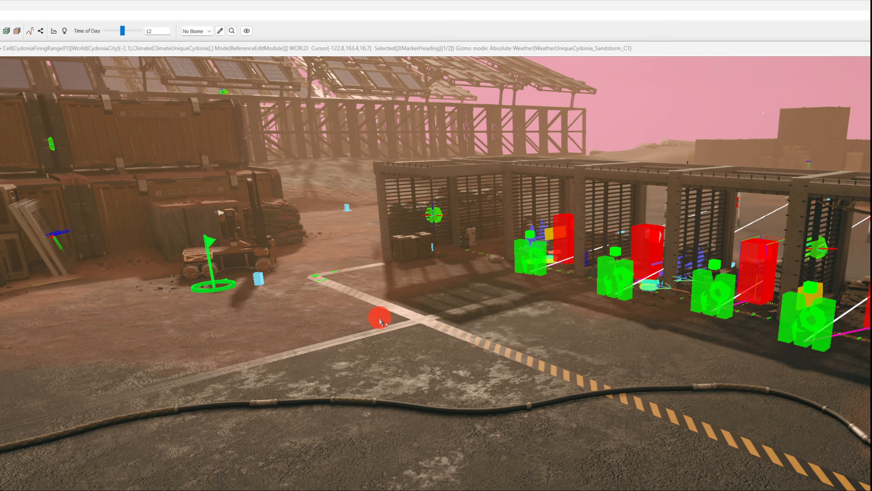
click(534, 317)
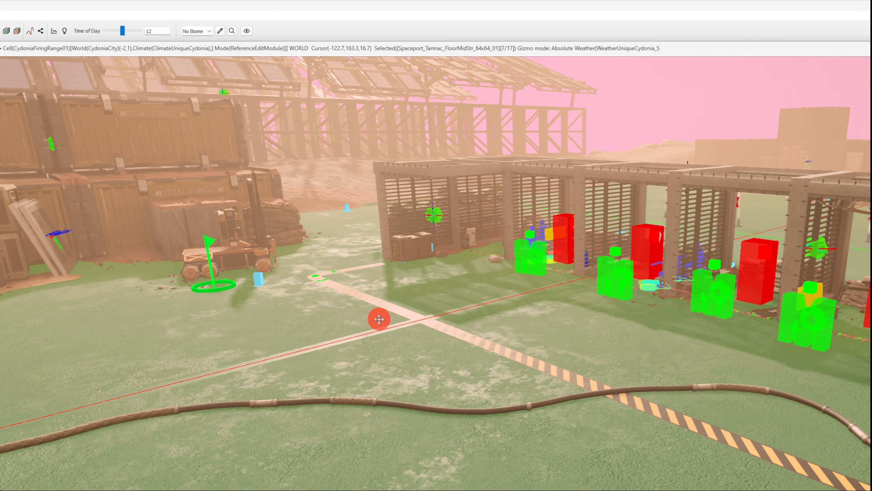
Examine the CydoniaFiringRange01 scene from near and far around the shooting stalls.
scroll(378, 323, down, 8)
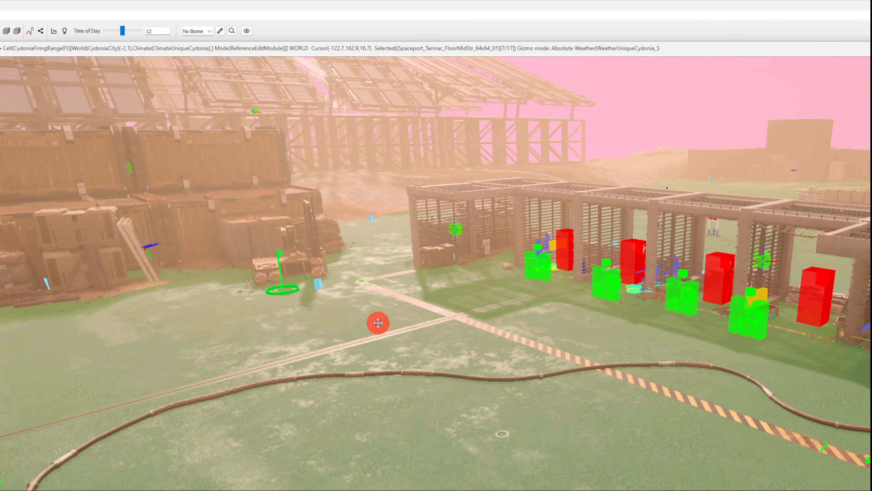
scroll(378, 323, down, 5)
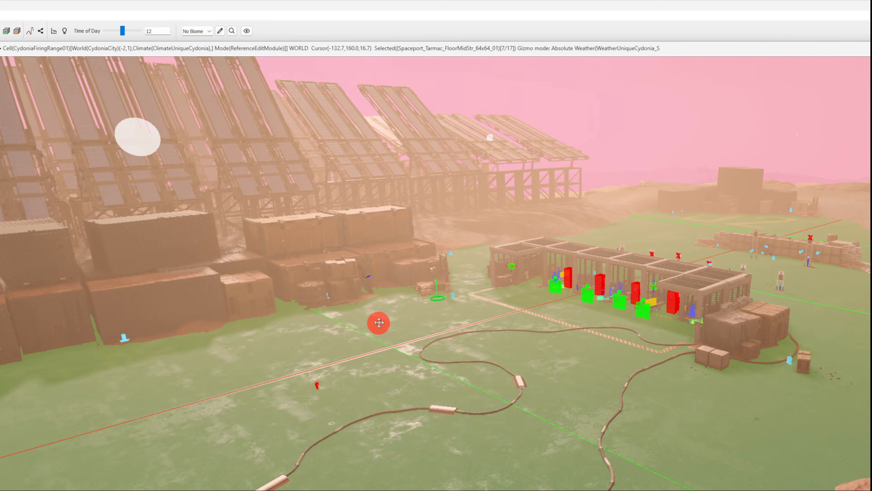
scroll(381, 321, up, 5)
scroll(380, 322, up, 6)
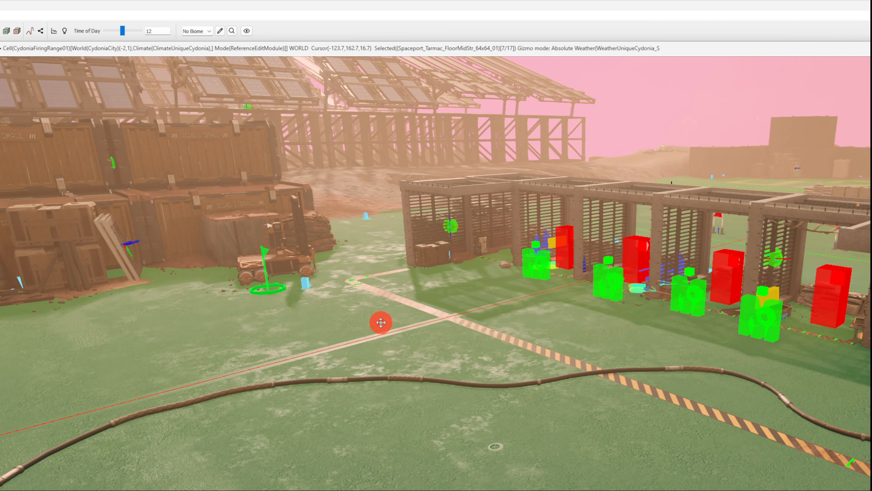
scroll(381, 323, down, 6)
scroll(381, 322, up, 4)
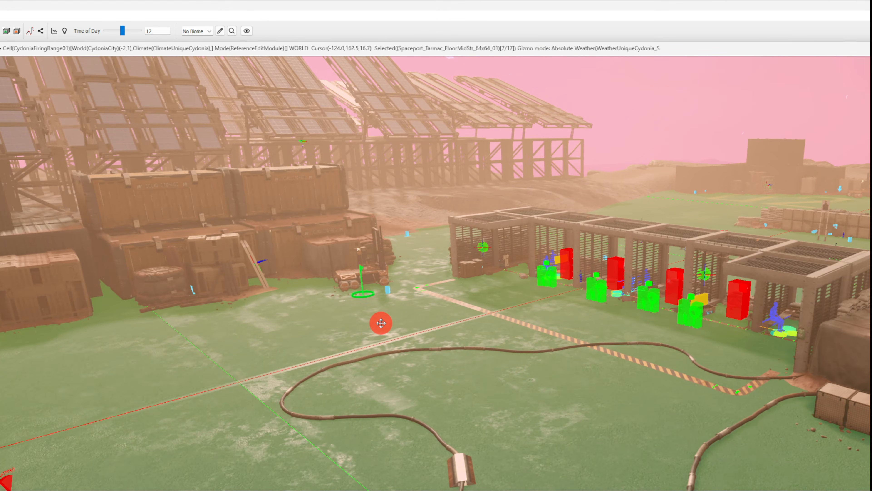
scroll(380, 322, up, 4)
scroll(381, 322, down, 3)
scroll(381, 323, up, 3)
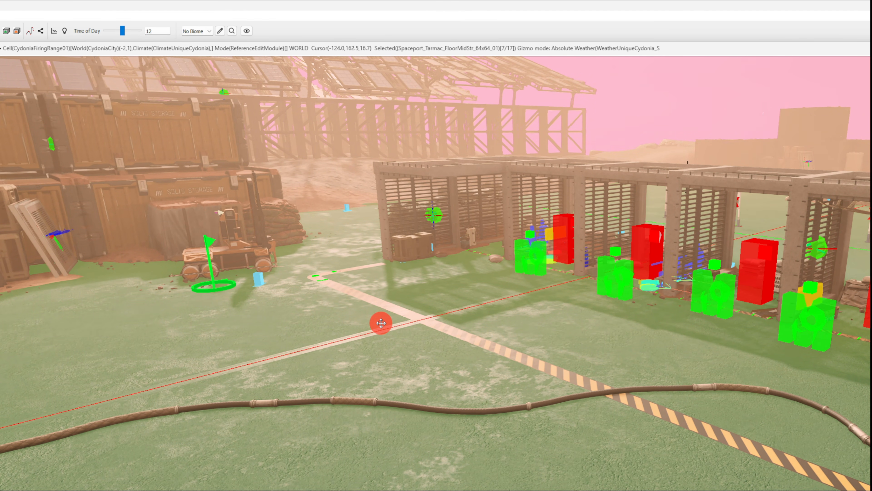
Select the TRP_Canister_Cryo_01 canister standing beside the oxygen tanks in the firing range stall.
key(v)
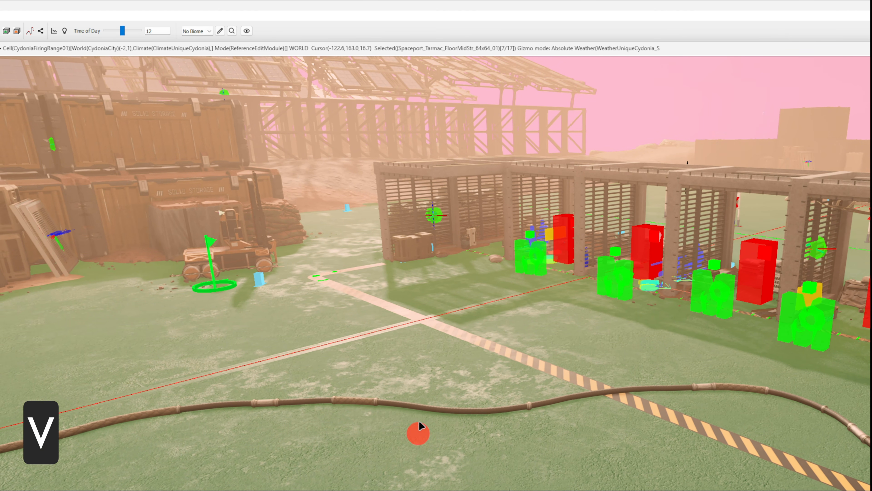
scroll(572, 305, up, 8)
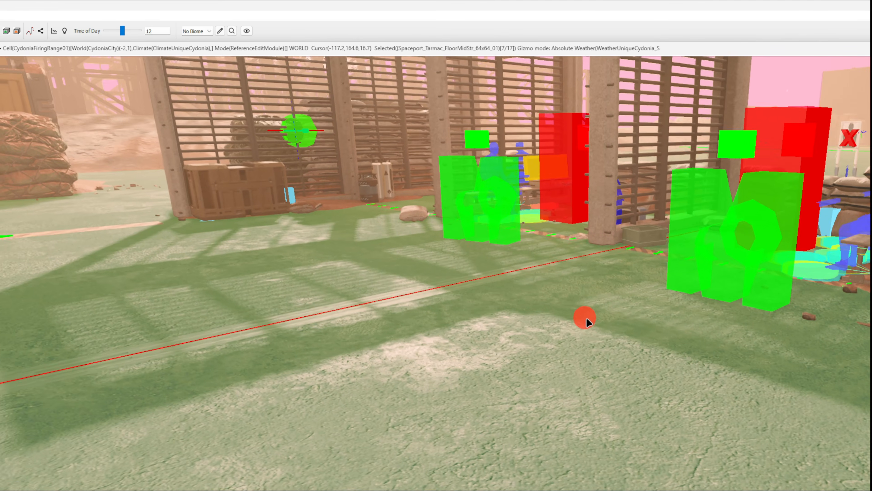
middle_drag(586, 319, 623, 356)
scroll(528, 367, up, 6)
middle_drag(527, 366, 488, 362)
scroll(459, 366, up, 6)
scroll(489, 361, down, 6)
scroll(461, 368, up, 4)
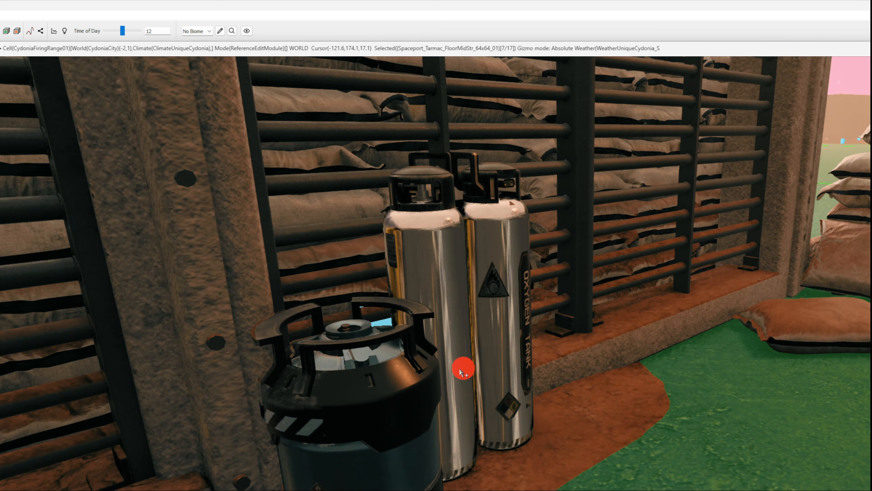
click(401, 362)
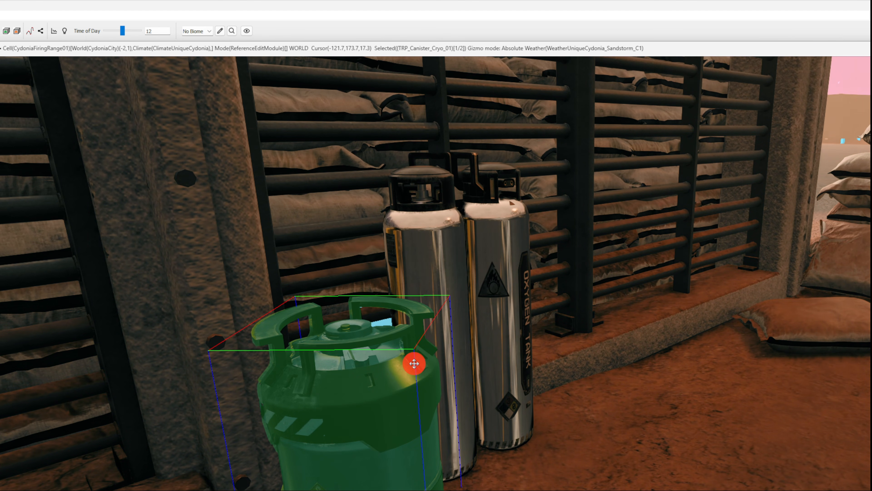
Inspect the selected cryo canister from all sides, both close up and from farther away.
mouse_move(414, 364)
shift+middle_down()
mouse_move(399, 366)
mouse_move(426, 360)
shift+middle_up()
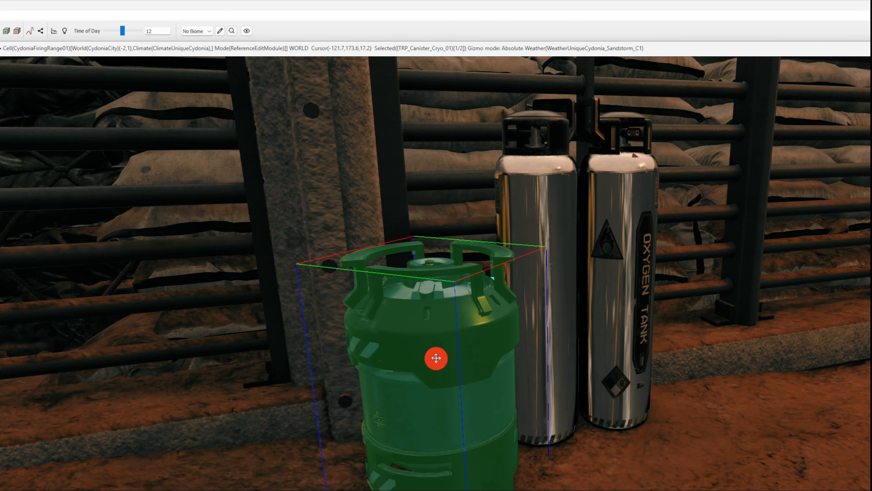
key(v)
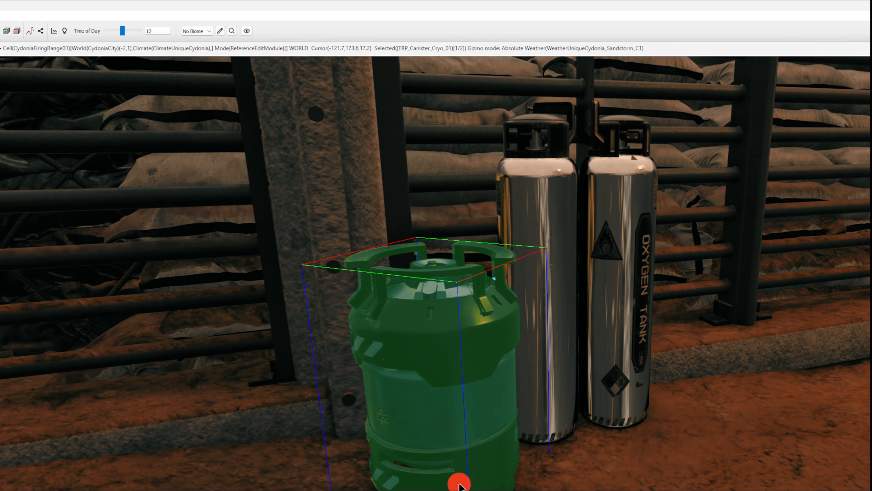
key(v)
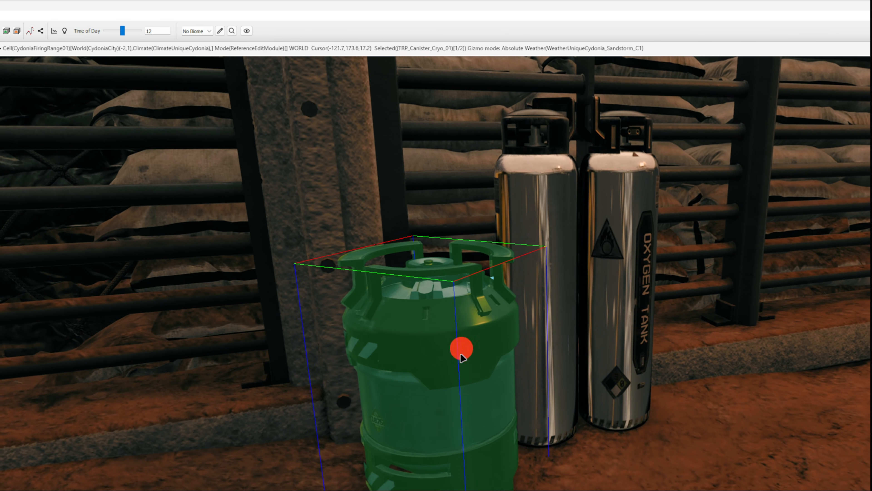
key(v)
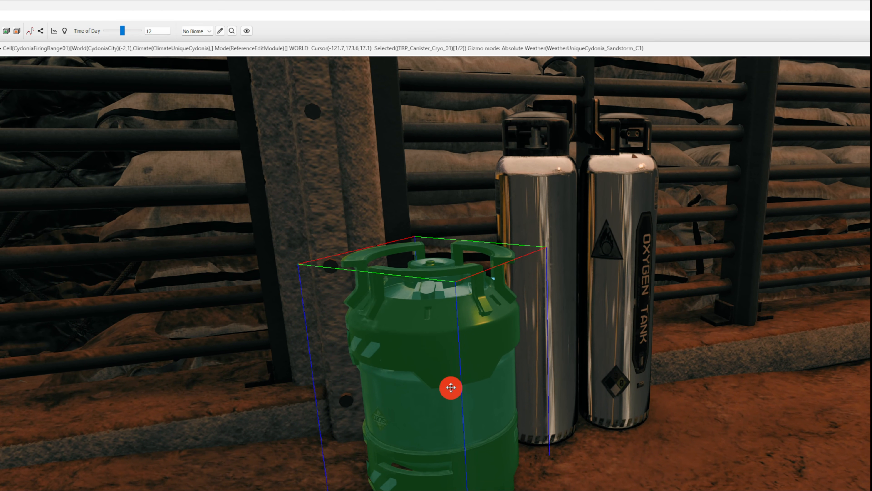
key(shift)
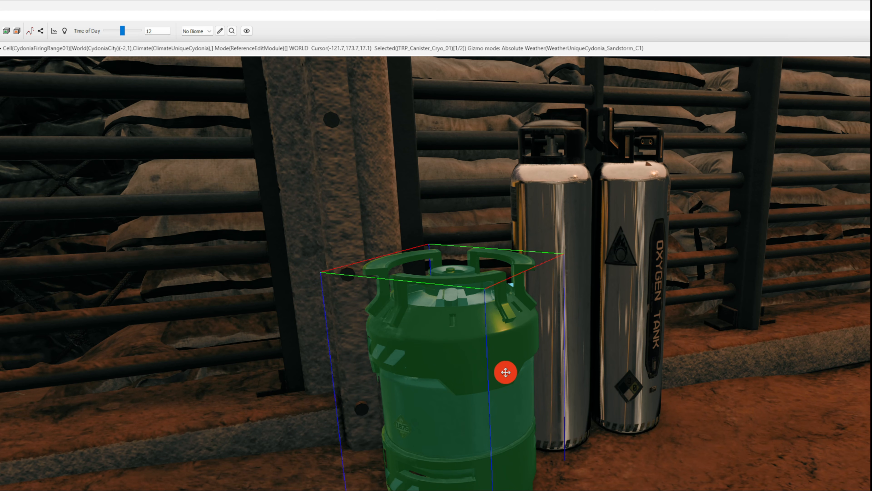
key(shift)
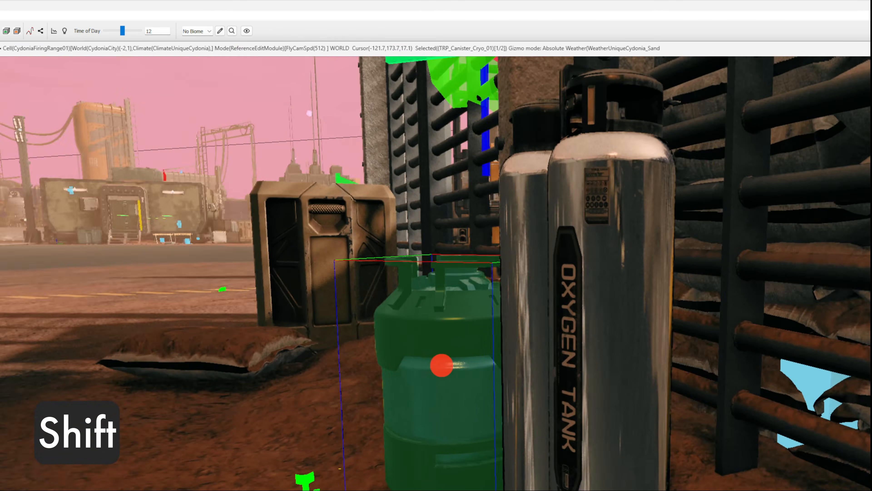
key(shift)
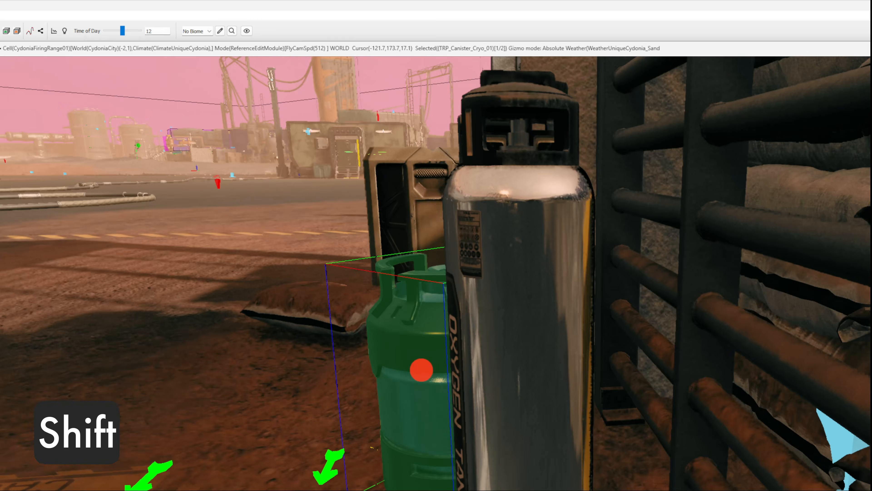
key(shift)
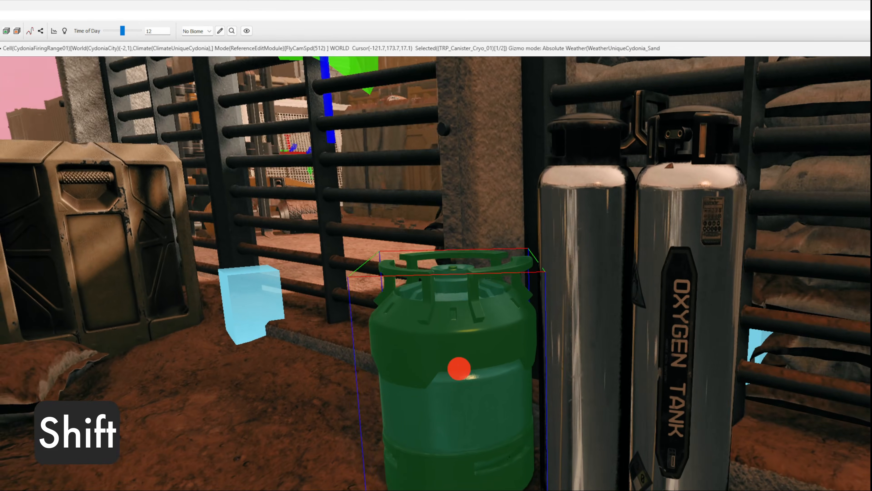
key(shift)
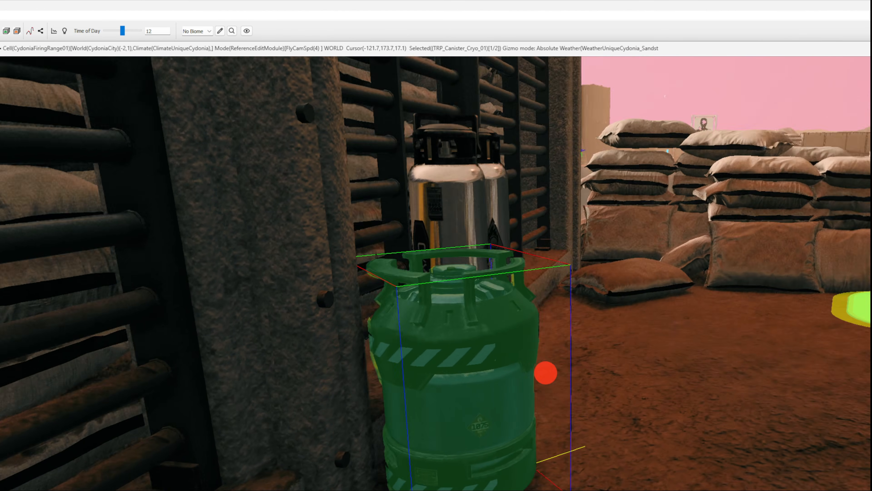
scroll(506, 373, down, 5)
scroll(506, 373, up, 8)
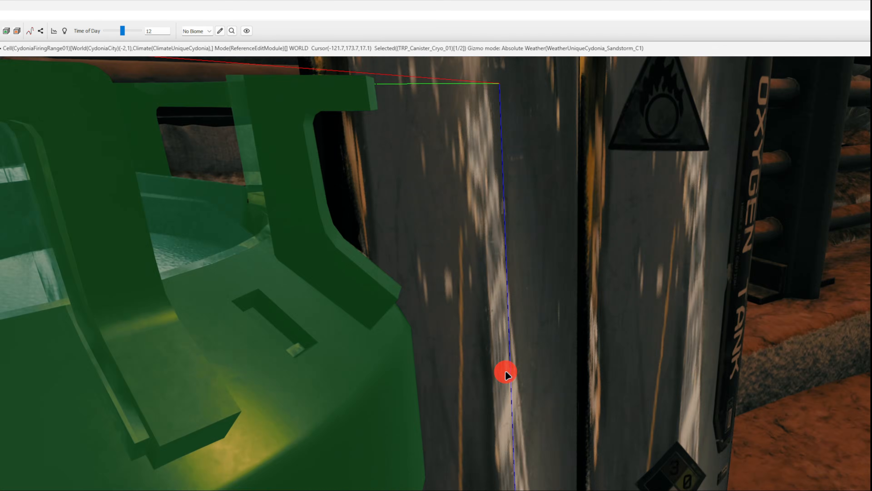
scroll(506, 372, down, 5)
key(shift)
key(shift)
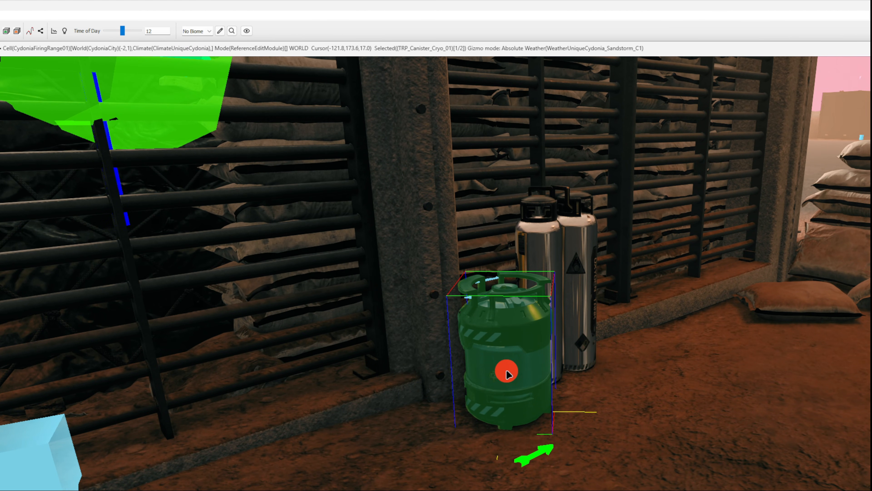
Bring the view back to the selected cryo canister and clear the selection.
key(shift)
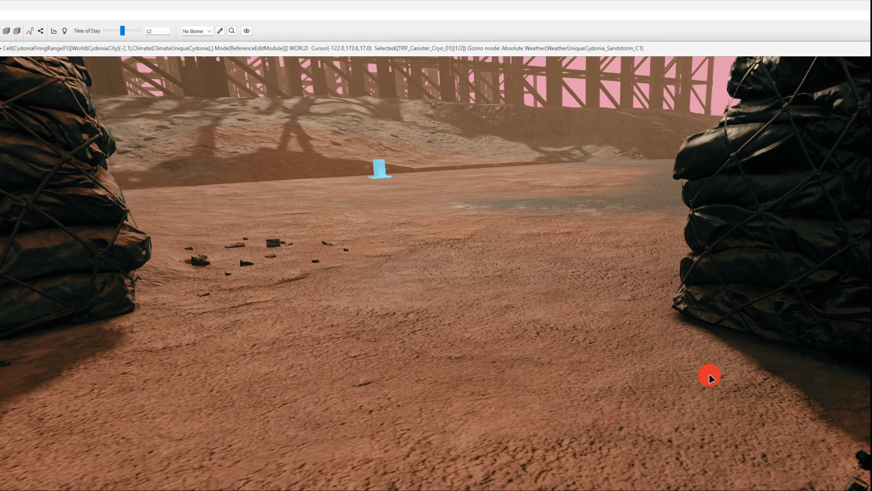
key(c)
key(shift+f)
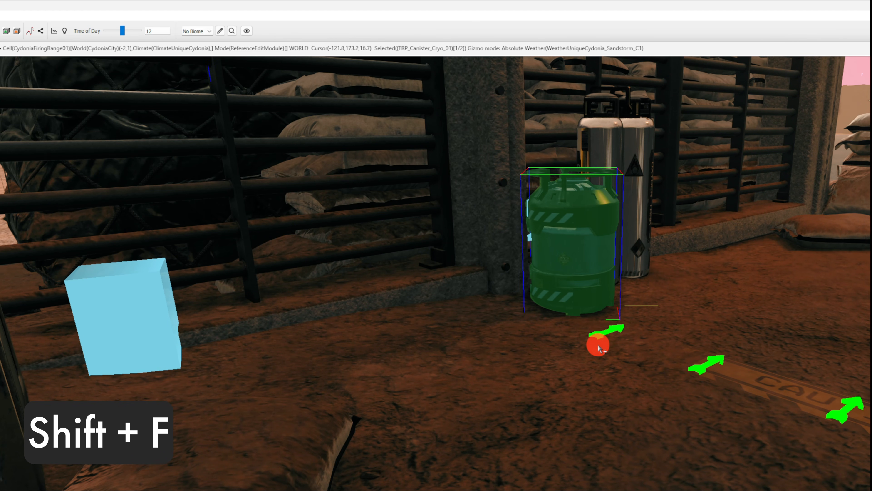
middle_drag(605, 329, 568, 346)
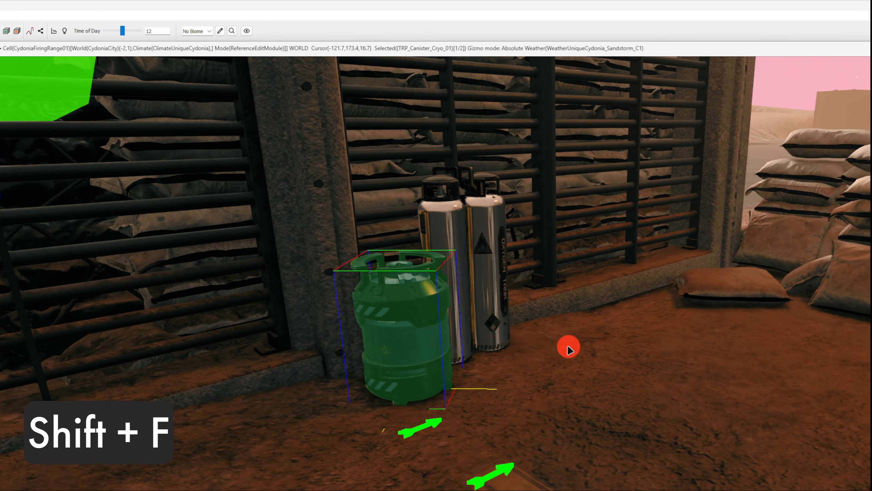
click(537, 331)
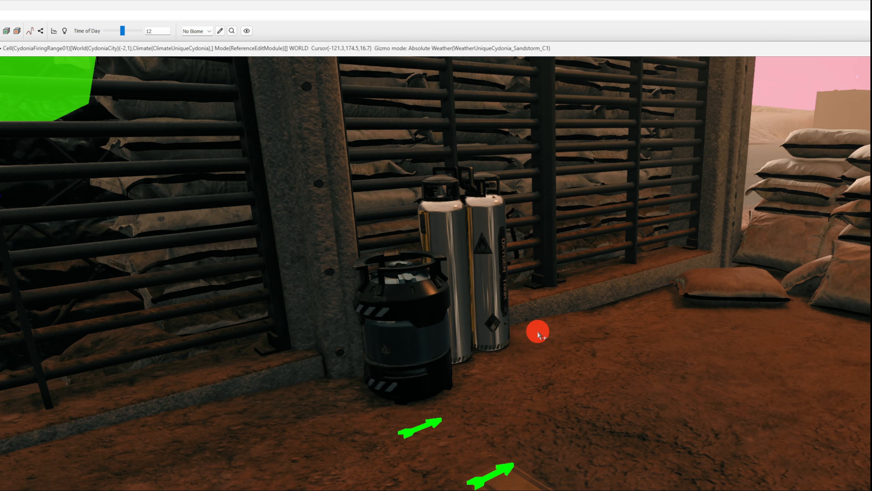
Show the CydoniaFiringRange01 cell in the render view again and bring the tarmac beside the shooting stalls into view.
key(d)
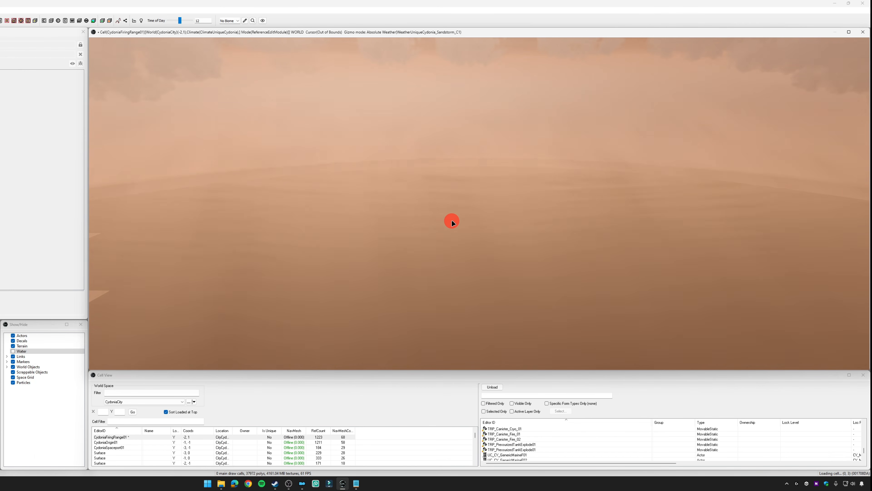
click(136, 437)
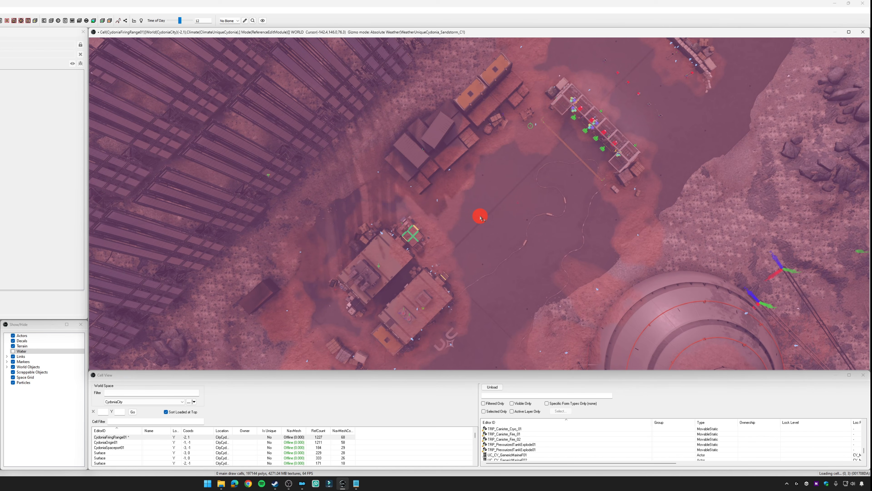
scroll(477, 216, up, 10)
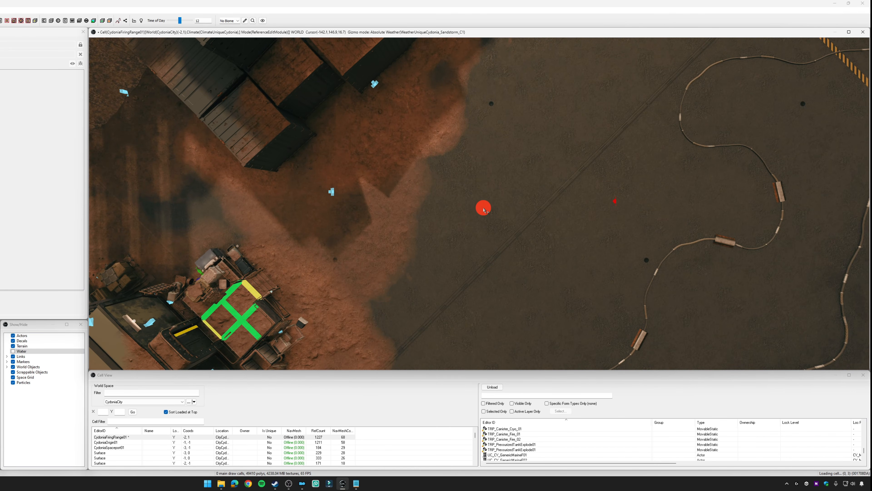
middle_drag(484, 208, 472, 226)
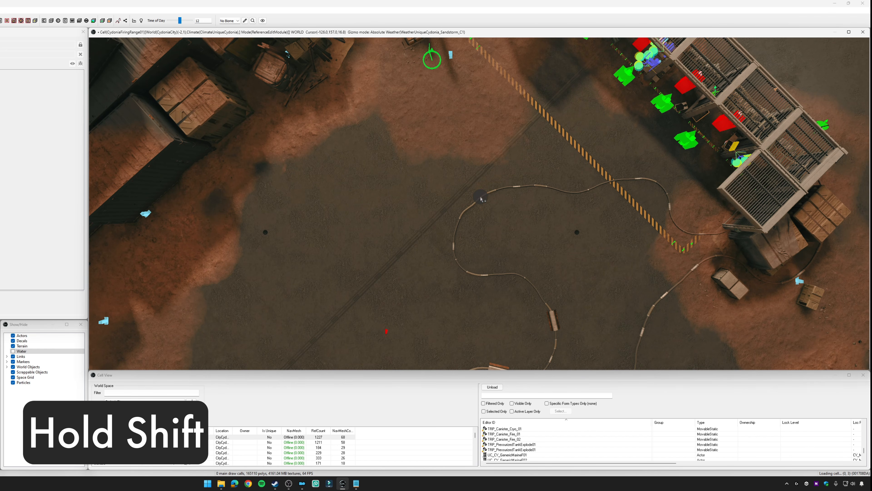
Select the curved MineWireACorL2m01 wire piece on the tarmac, view it from a low angle, and clear the selection.
click(480, 198)
middle_drag(481, 195, 465, 213)
scroll(469, 221, up, 2)
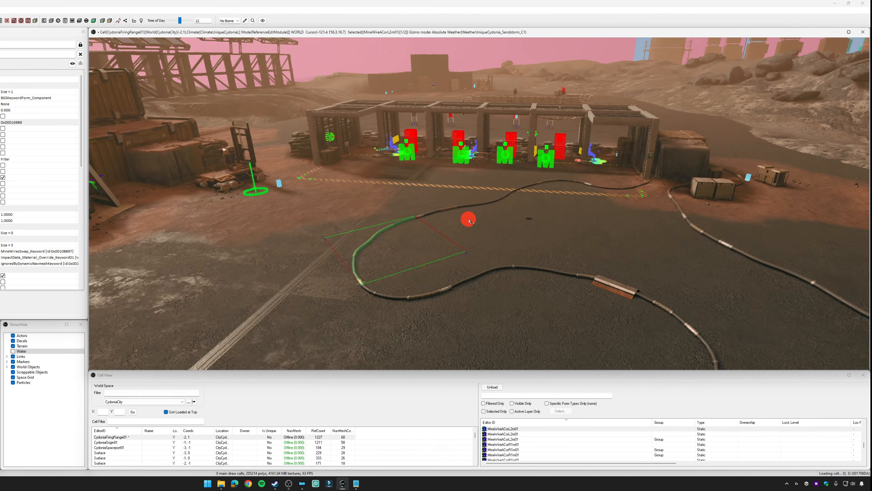
scroll(502, 195, up, 4)
scroll(493, 207, up, 1)
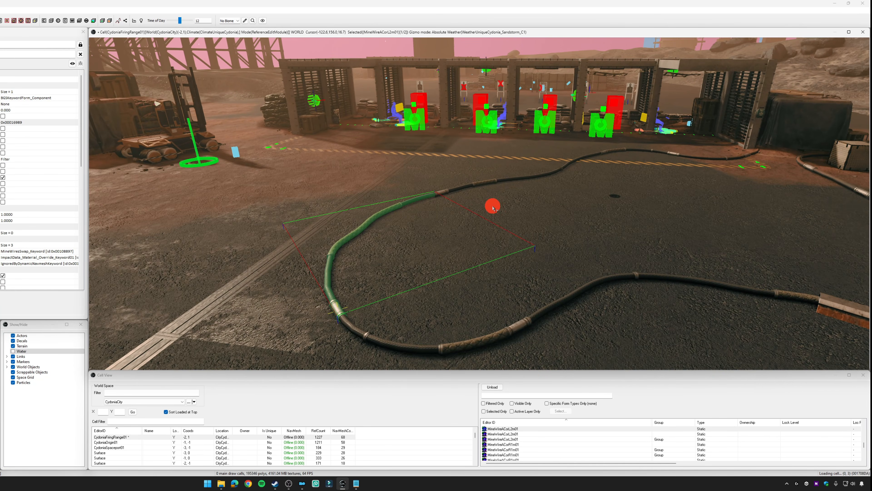
middle_drag(493, 208, 475, 209)
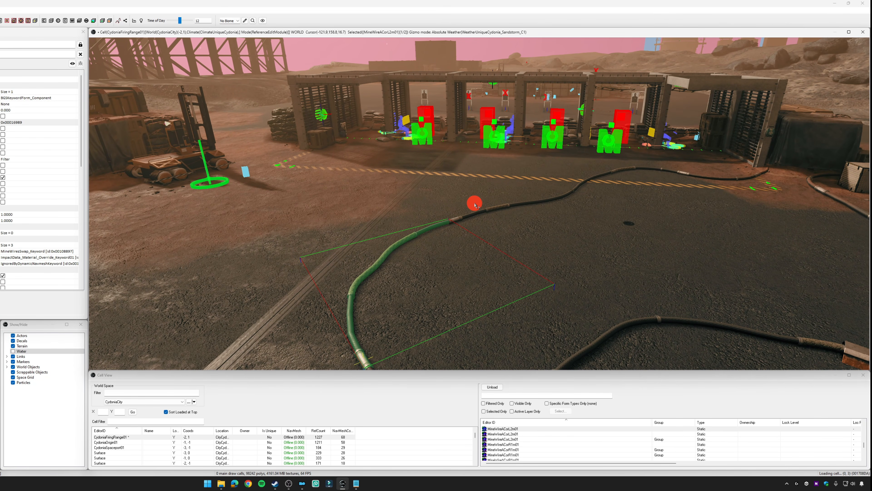
click(475, 205)
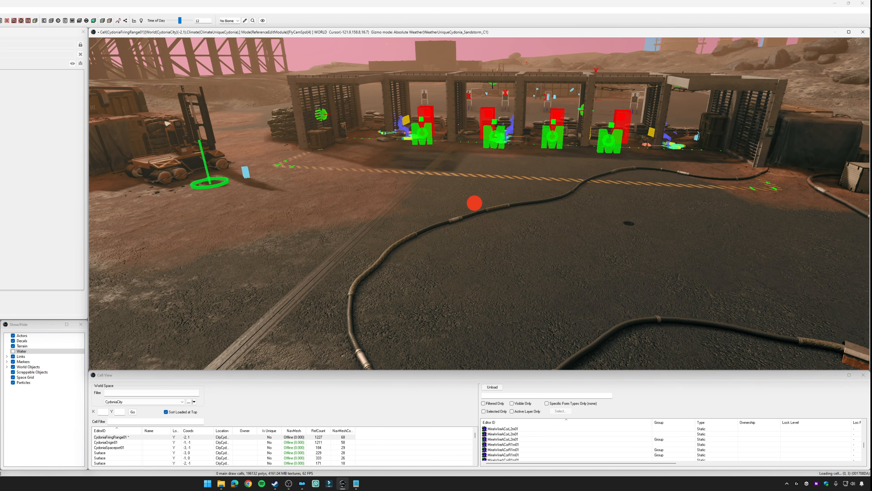
Fly the camera forward, backward and sideways across the tarmac in front of the shooting stalls.
key(w)
key(d)
key(s)
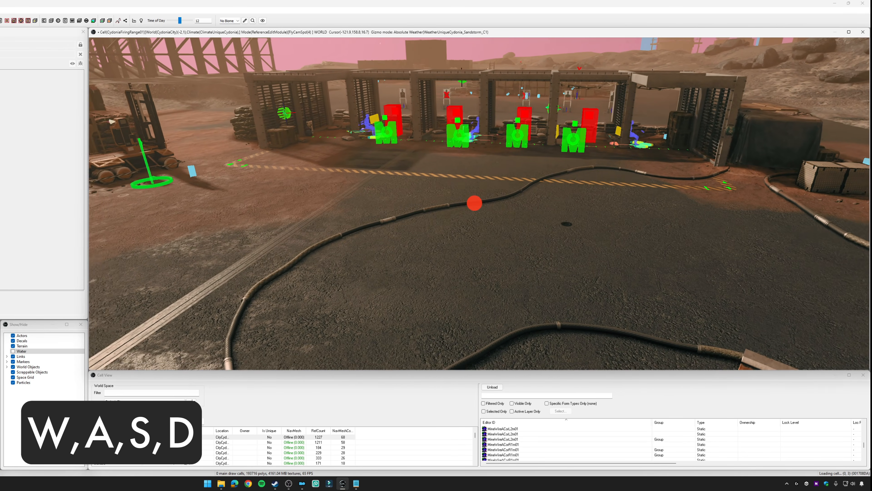
key(a)
key(w)
key(w)
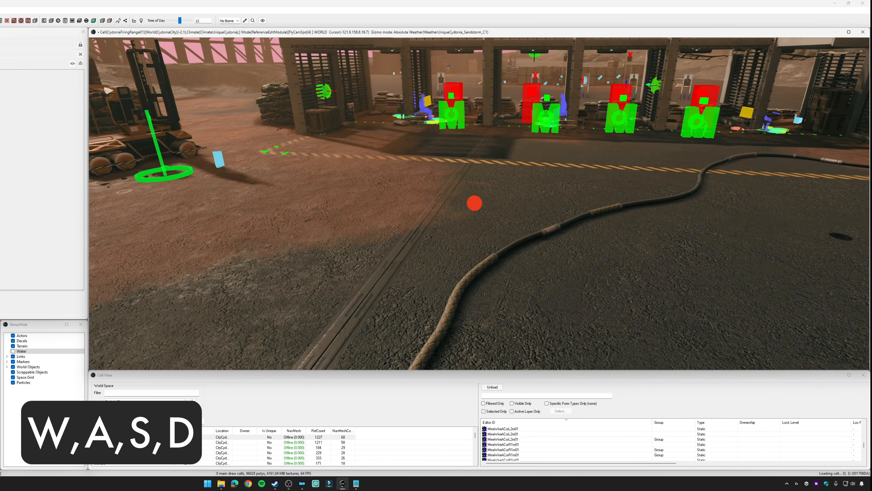
key(s)
key(d)
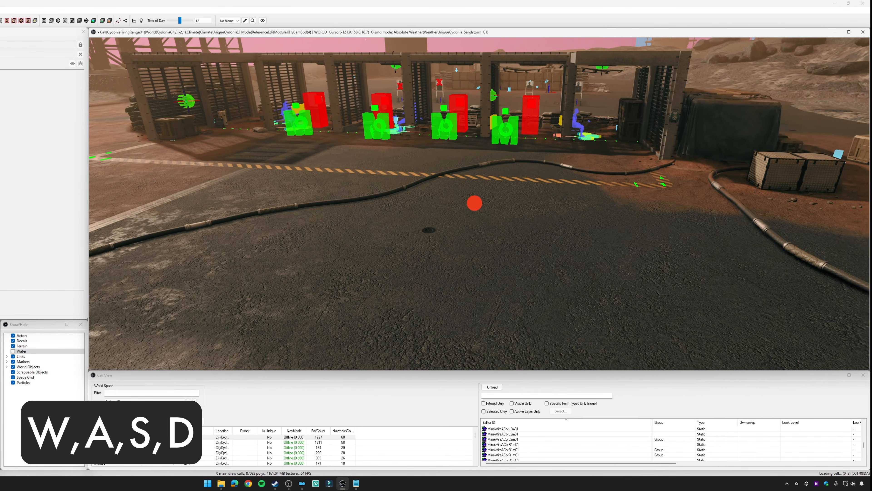
Fly the camera along the shooting stalls to view the crates at their far end, and back away across the tarmac.
key(s)
key(w)
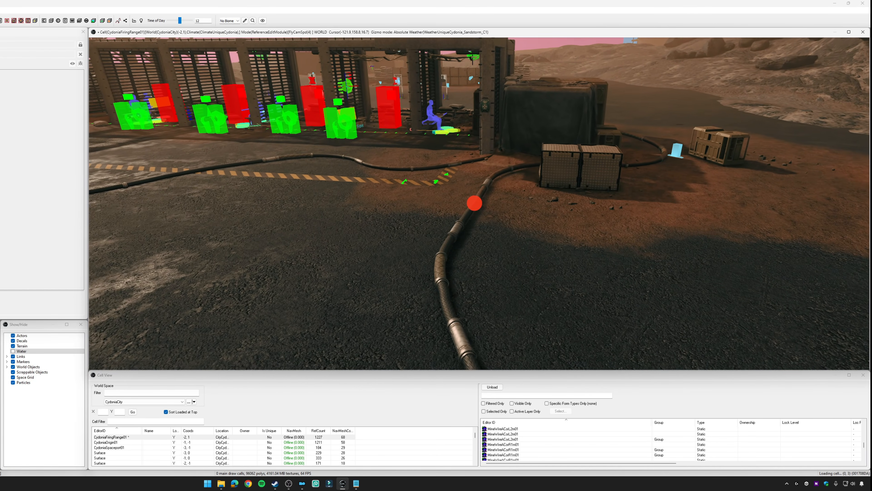
key(s)
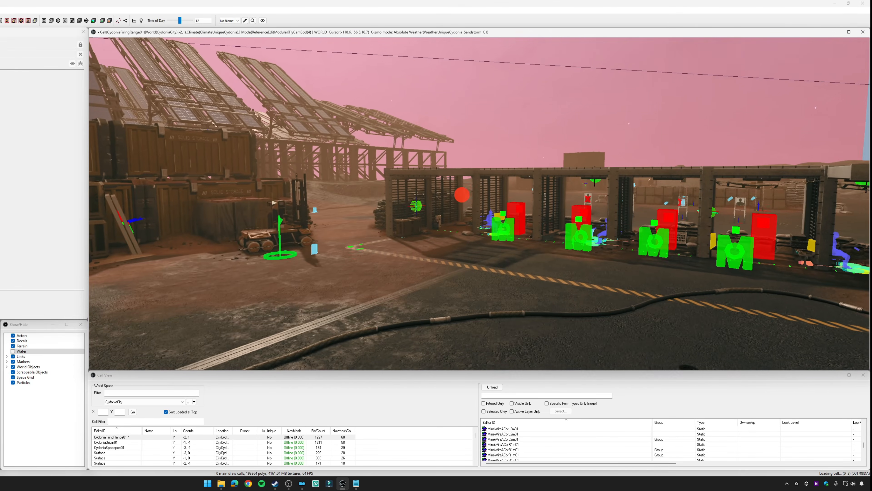
Fly the camera toward the forklift beside the stacked storage containers and on to the end shooting stall, turning the view along the way.
key(w)
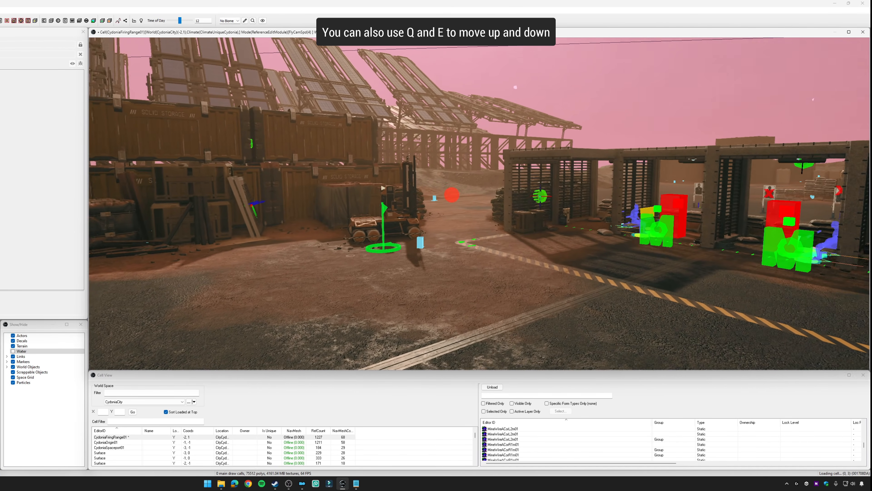
key(w)
key(d)
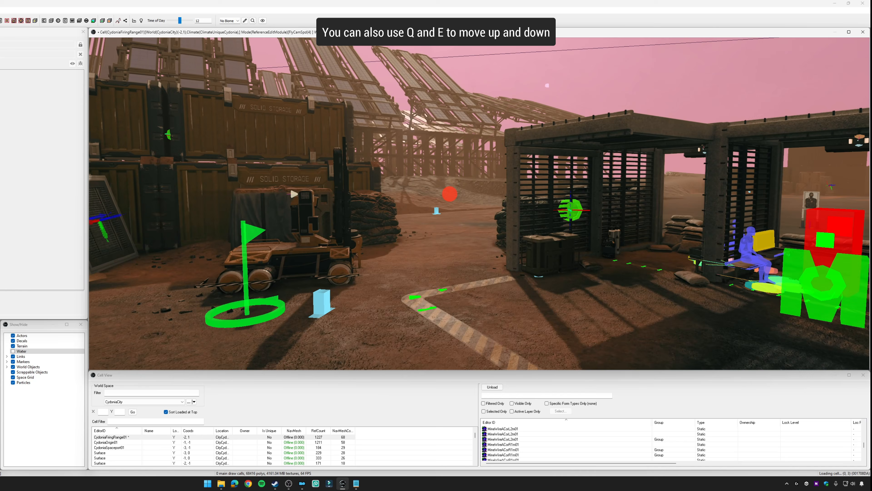
key(s)
key(a)
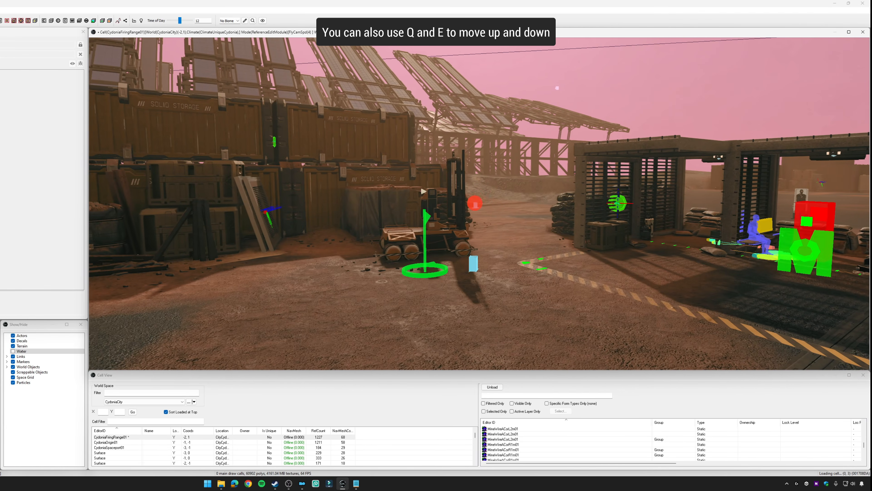
key(w)
right_drag(485, 202, 494, 202)
key(w)
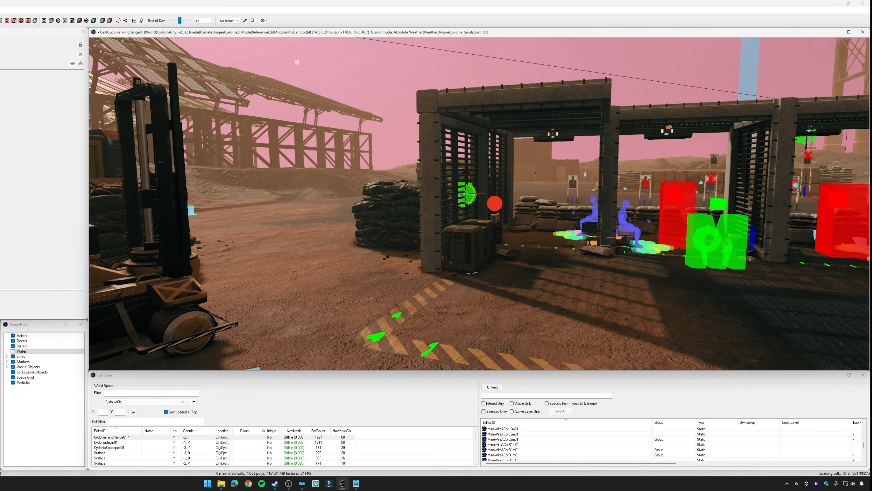
mouse_move(495, 203)
right_down()
mouse_move(580, 199)
mouse_move(484, 203)
right_up()
key(w)
Raise the fly camera speed to 128, reduce it to 64, and fly across the open tarmac toward the industrial towers.
scroll(571, 201, up, 4)
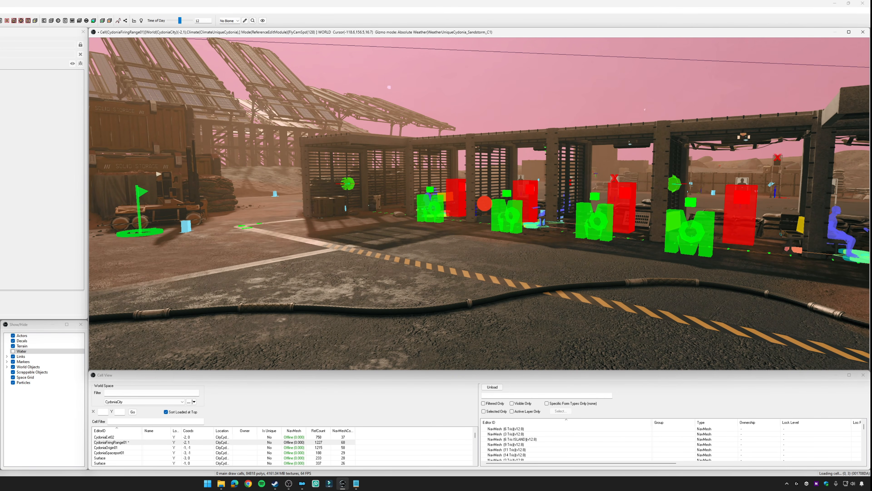
scroll(484, 204, down, 1)
right_drag(484, 204, 398, 201)
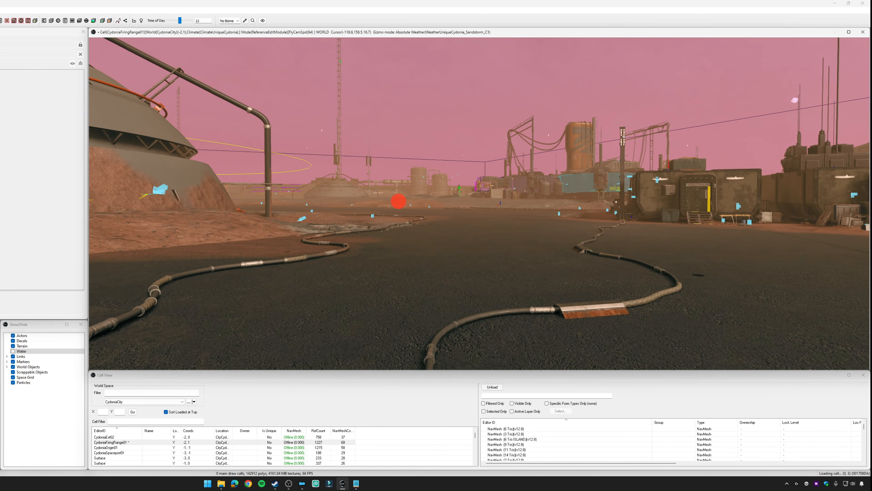
key(w)
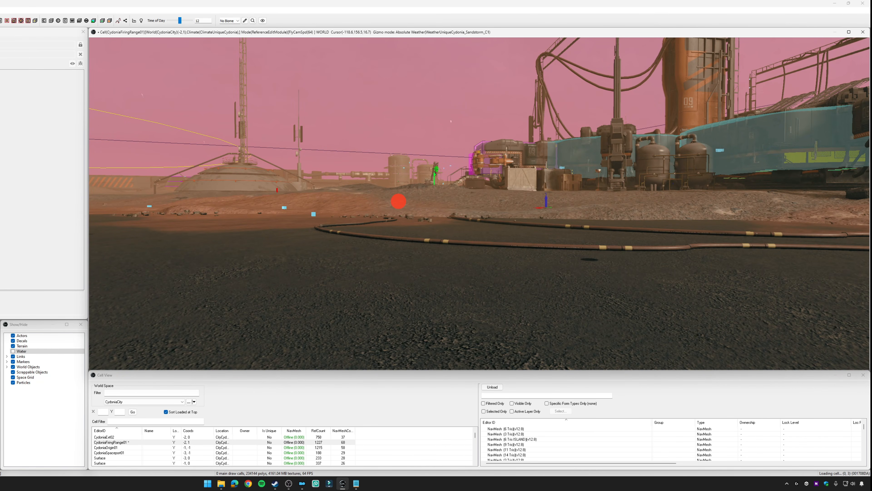
key(w)
right_drag(397, 199, 475, 205)
key(w)
key(s)
key(s)
key(w)
key(w)
key(s)
key(w)
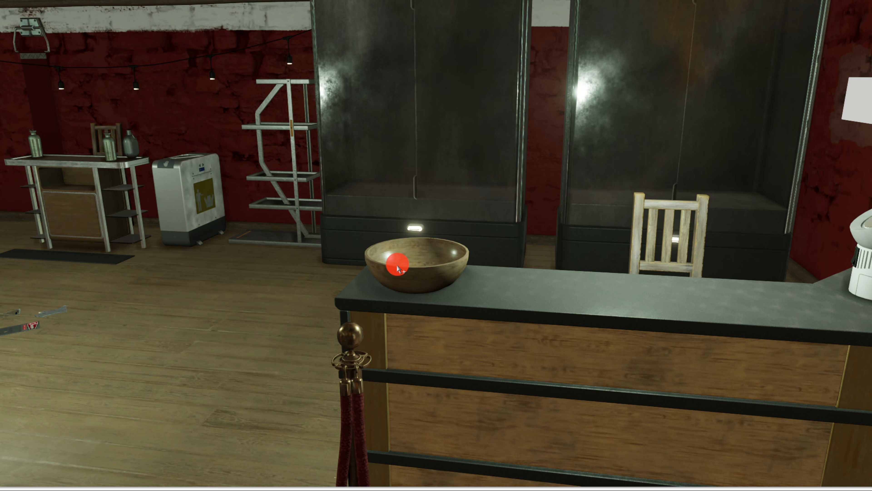
Select the wooden bowl on the counter, slide it along the surface, and lift it above the counter using axis-constrained movement.
click(406, 277)
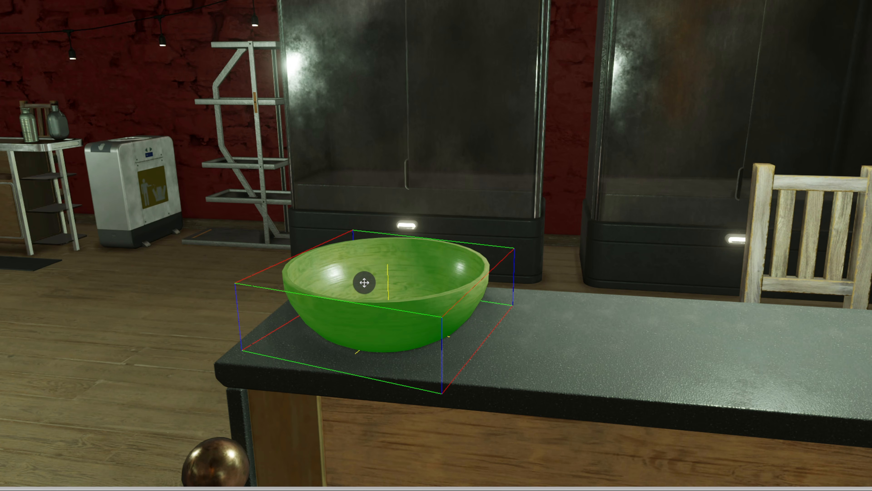
drag(365, 282, 312, 277)
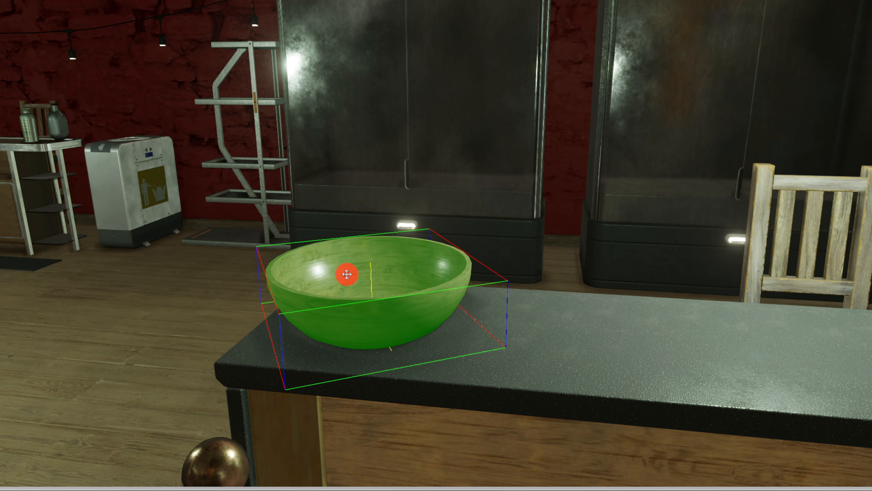
key(z)
mouse_move(360, 286)
mouse_down()
mouse_move(368, 238)
mouse_move(359, 303)
mouse_move(395, 220)
mouse_move(374, 279)
mouse_move(355, 251)
mouse_move(329, 238)
mouse_move(355, 241)
mouse_move(311, 234)
mouse_move(331, 232)
mouse_move(330, 243)
mouse_up()
key(x)
key(c)
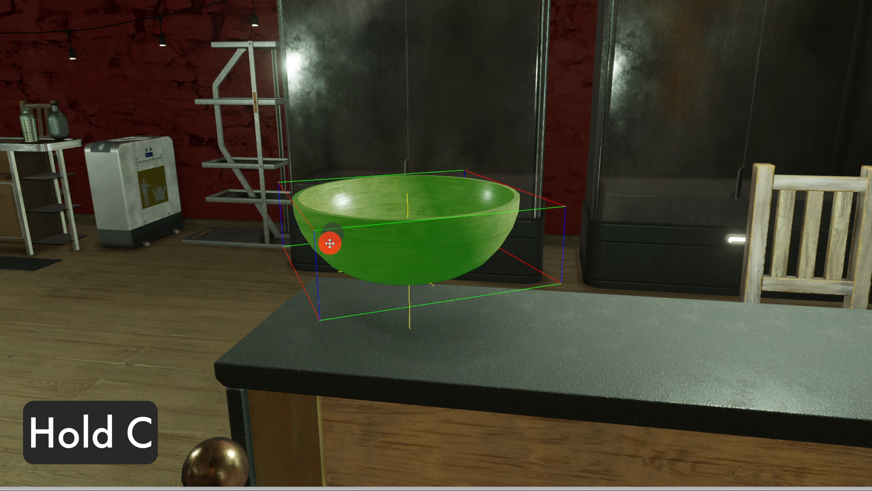
key(c)
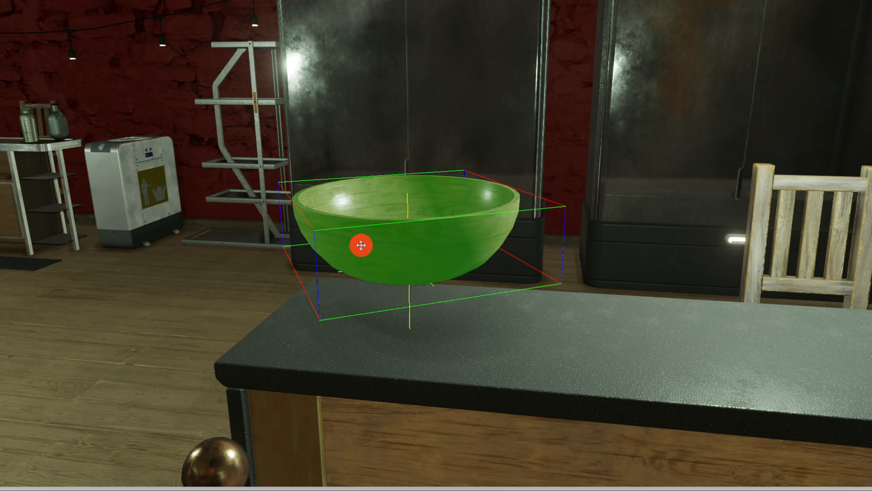
Drop the bowl onto the counter, adjust its position, and check from a low angle that it rests on the surface.
key(f)
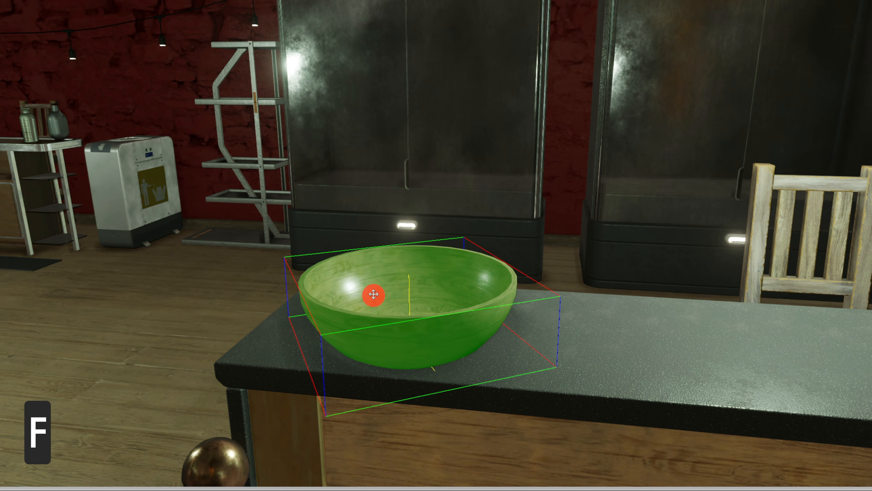
drag(369, 301, 365, 286)
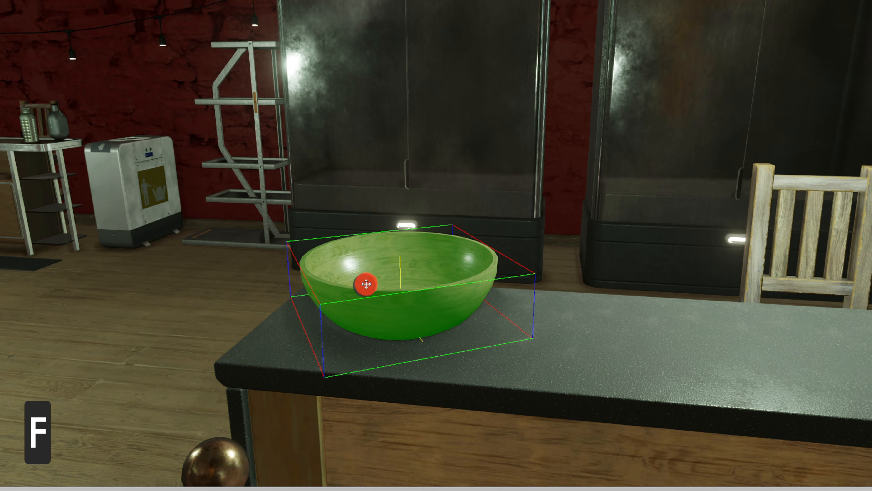
mouse_move(374, 280)
middle_down()
mouse_move(391, 264)
mouse_move(374, 284)
middle_up()
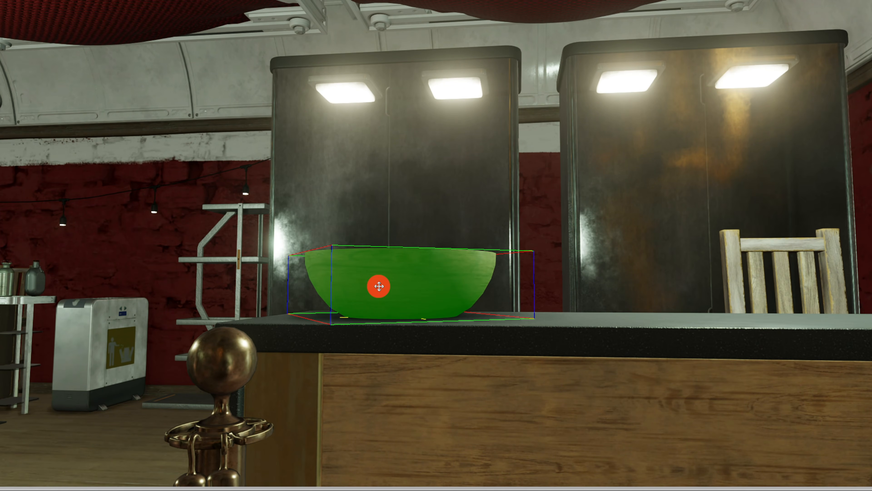
drag(379, 286, 380, 277)
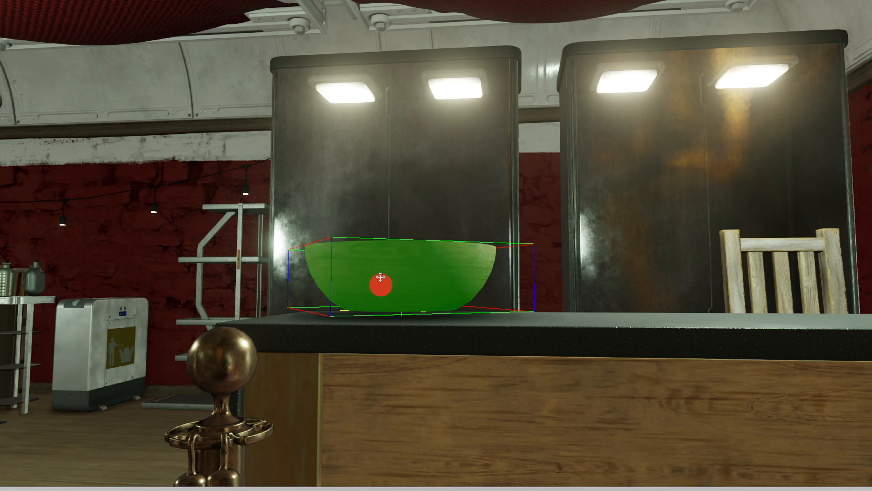
mouse_move(513, 286)
middle_down()
mouse_move(535, 282)
mouse_move(502, 293)
middle_up()
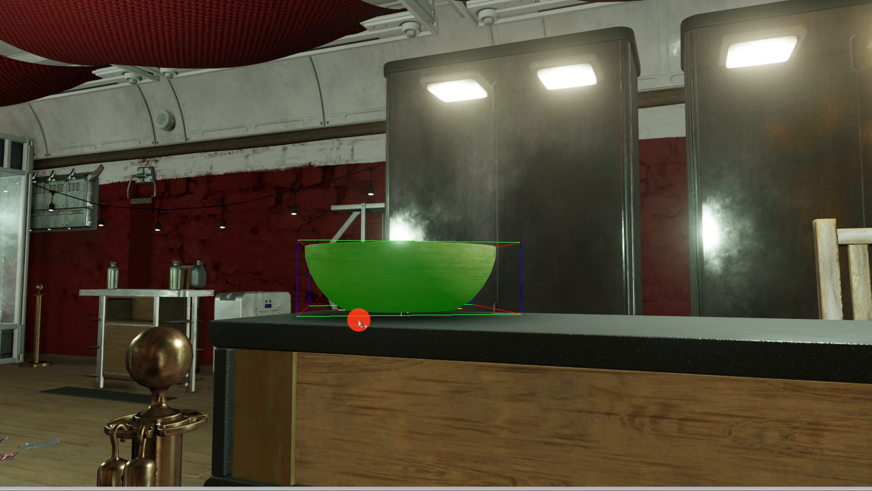
key(f)
Scale the bowl on the counter down slightly.
mouse_move(376, 315)
middle_down()
mouse_move(393, 317)
mouse_move(379, 313)
middle_up()
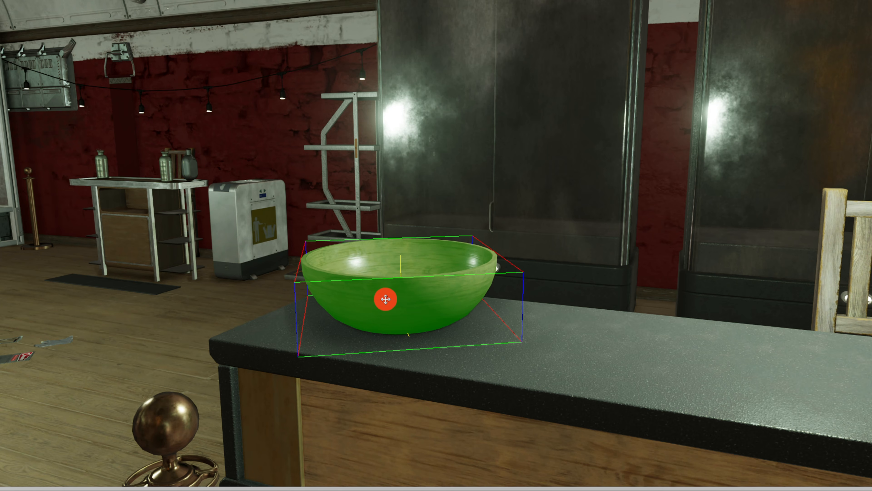
click(389, 298)
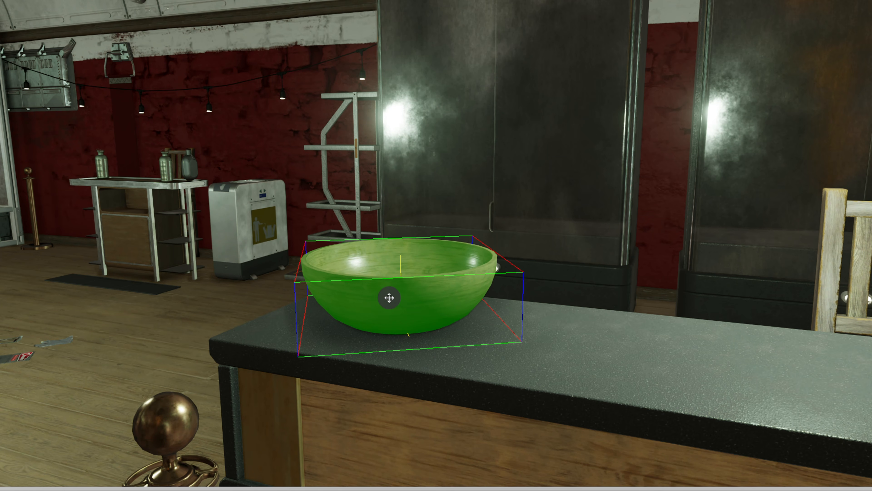
mouse_move(389, 297)
mouse_down()
mouse_move(294, 290)
mouse_move(413, 294)
mouse_move(365, 294)
mouse_move(388, 293)
mouse_up()
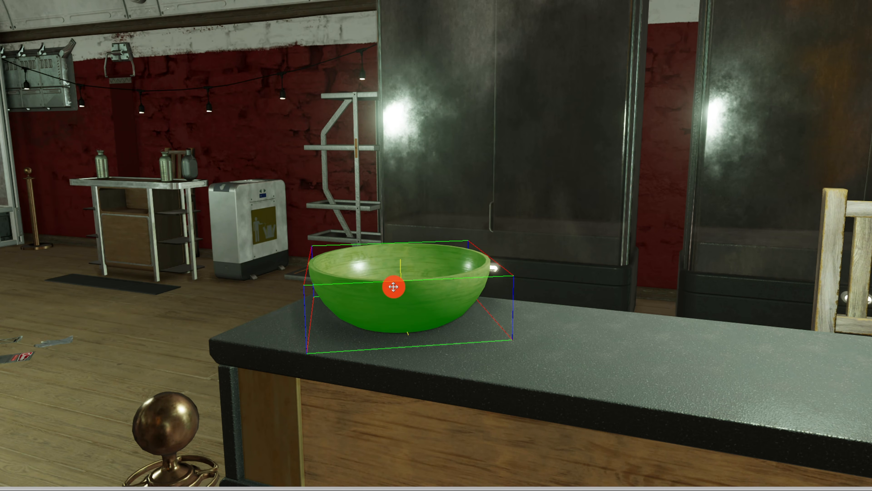
Try tilting the bowl with the rotation gizmo, and undo the rotations.
key(w)
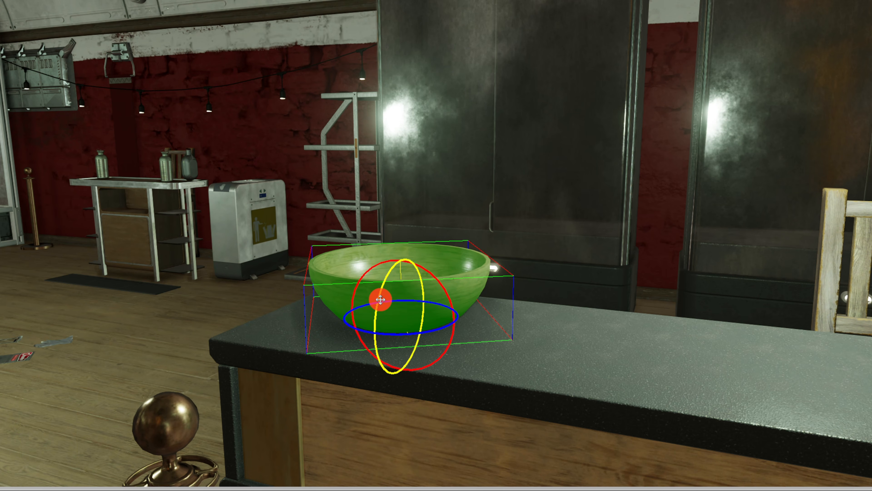
click(380, 299)
drag(381, 300, 427, 298)
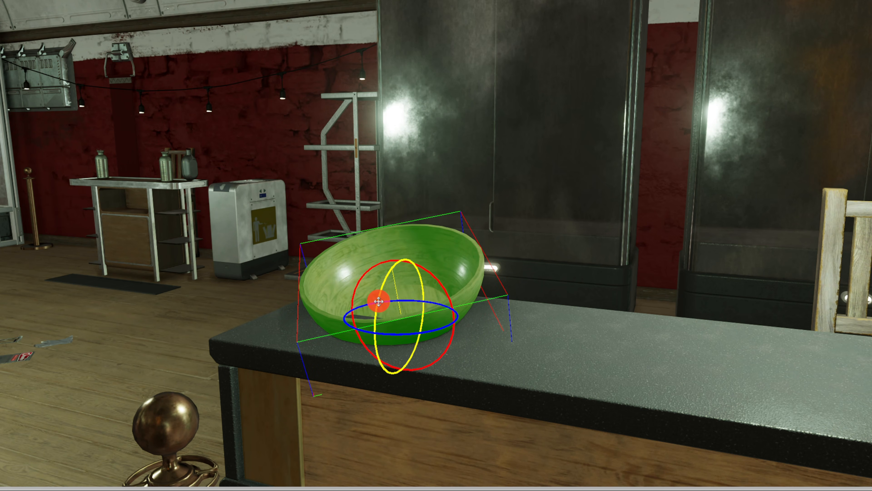
key(ctrl+z)
mouse_move(431, 278)
mouse_down()
mouse_move(471, 312)
mouse_move(397, 274)
mouse_move(206, 217)
mouse_move(432, 278)
mouse_move(118, 191)
mouse_move(271, 216)
mouse_up()
key(ctrl+z)
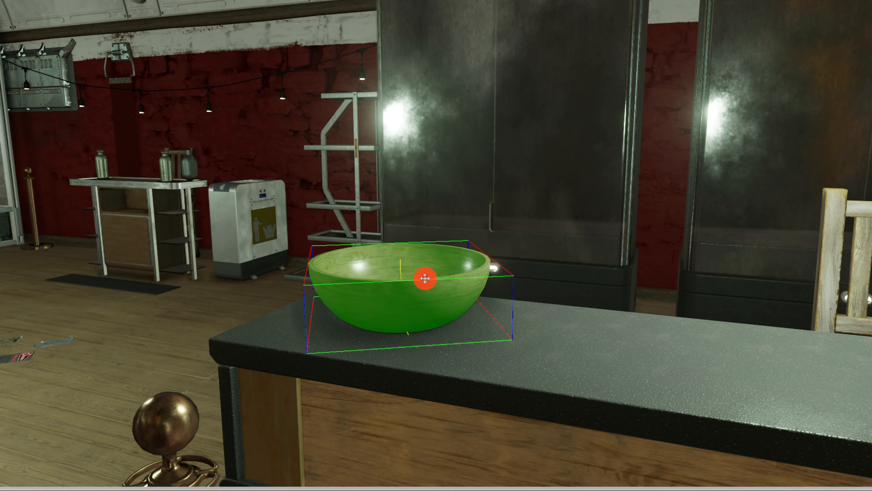
Try the move gizmo on the bowl, reselect the bowl, and toggle the rotation gizmo on and off.
key(e)
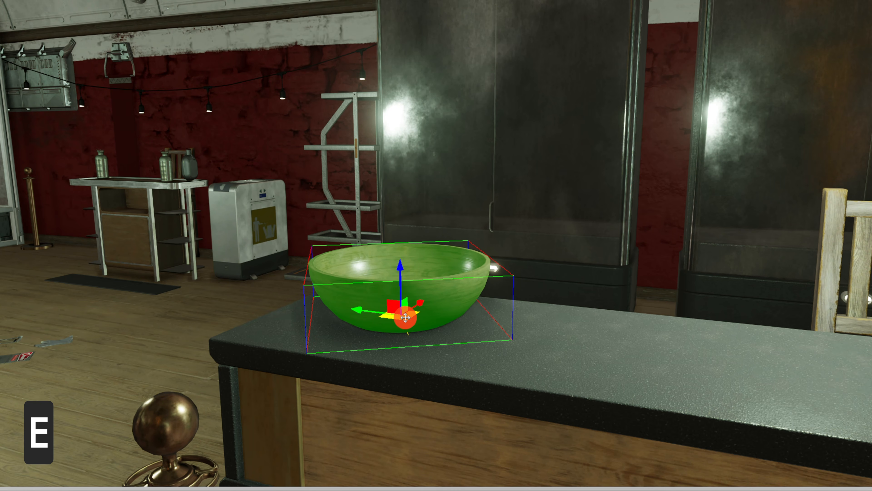
drag(405, 318, 403, 267)
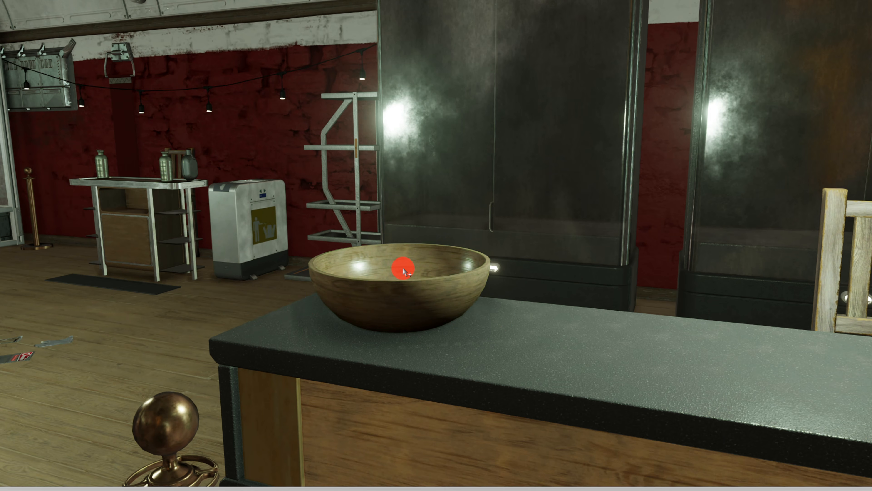
click(387, 296)
key(w)
key(w)
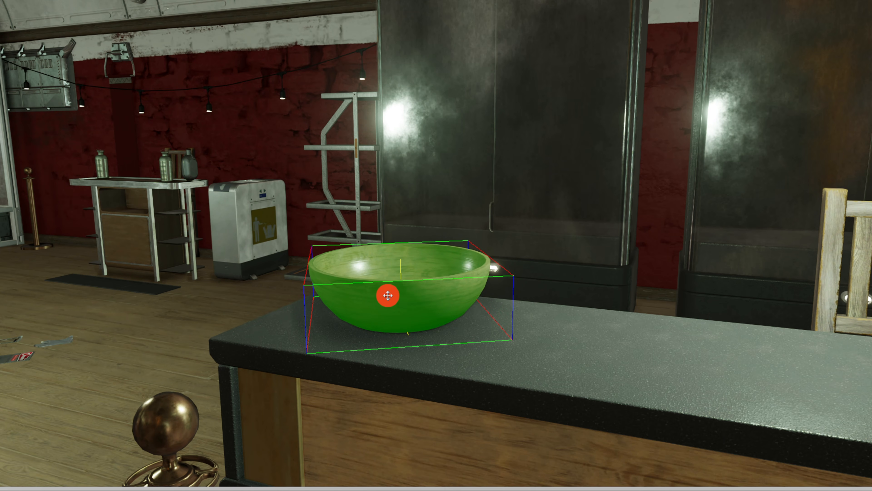
Duplicate the bowl, raise the copy slightly above the original, and rotate the copy about its vertical axis.
key(ctrl+d)
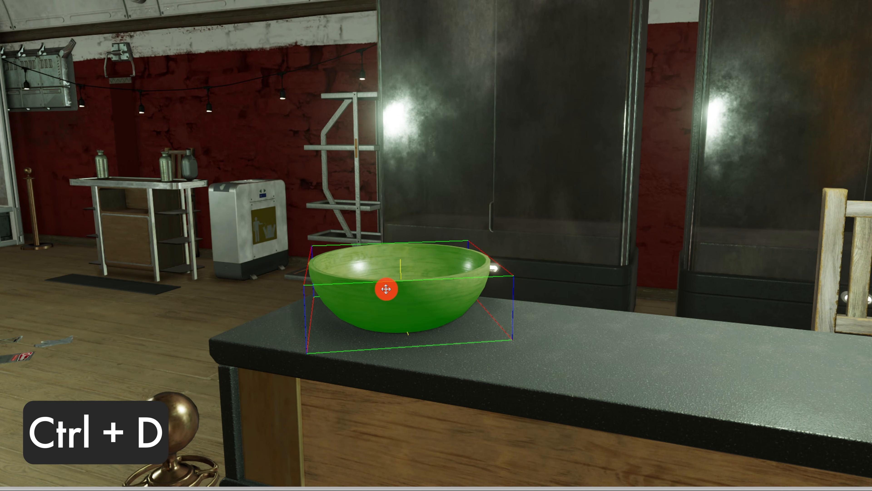
key(z)
right_drag(385, 291, 385, 289)
drag(386, 290, 389, 283)
key(ctrl+z)
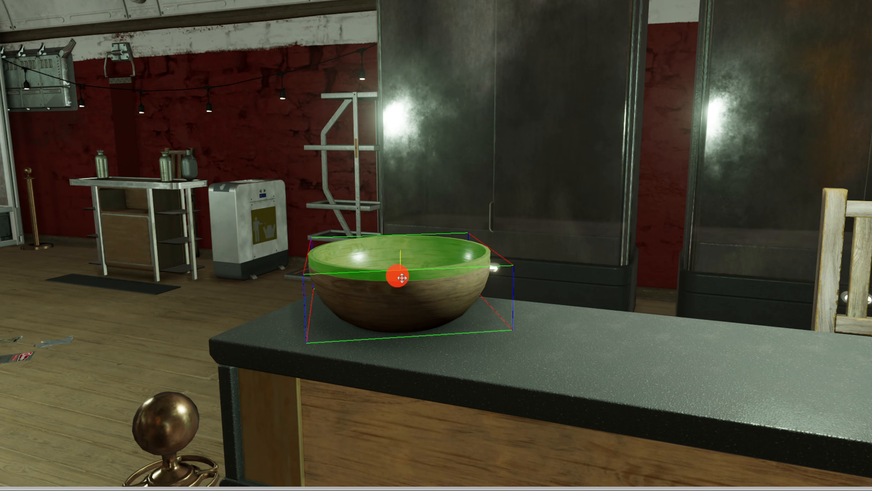
right_drag(381, 253, 471, 251)
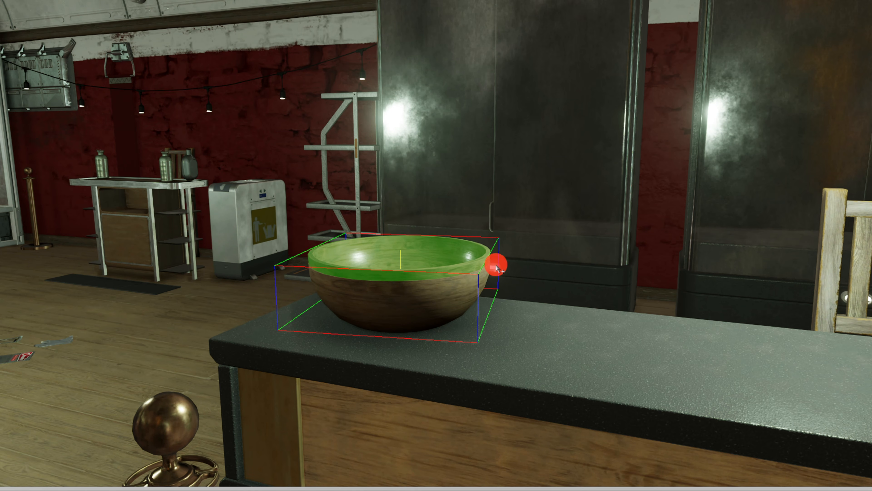
Select both stacked bowls and the counter together, and extend the selection to the ceiling drapes.
click(431, 300)
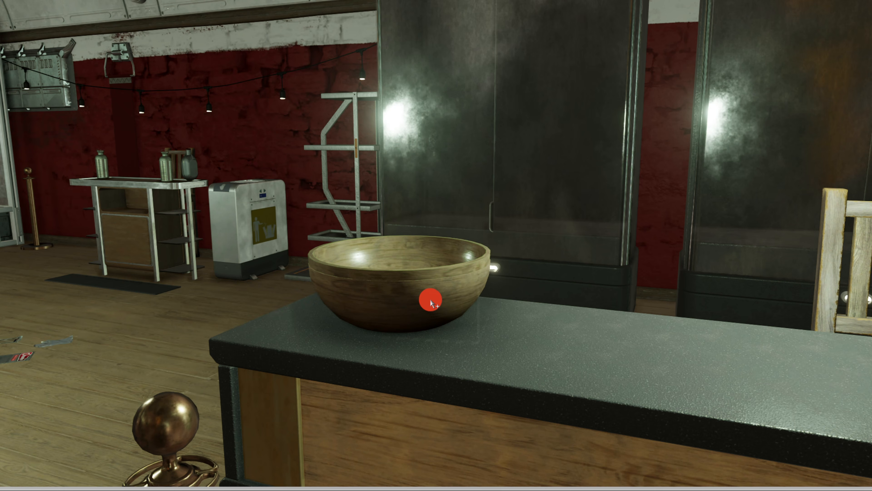
click(387, 292)
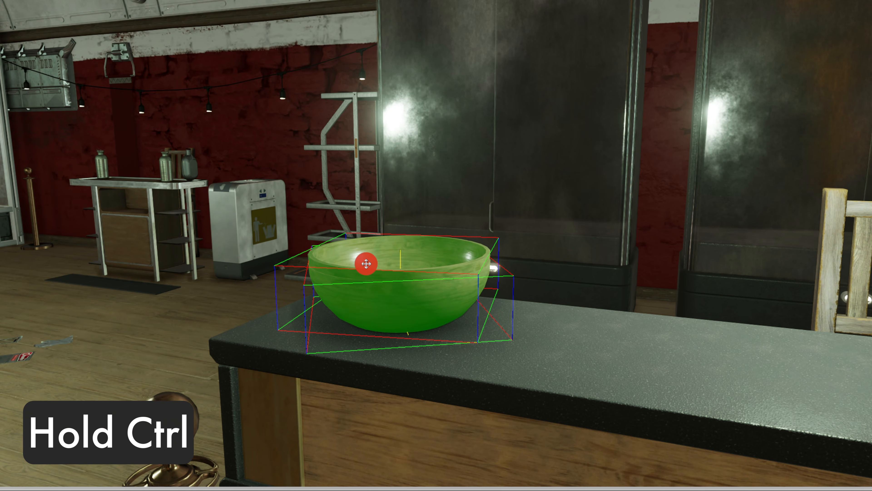
ctrl+click(526, 314)
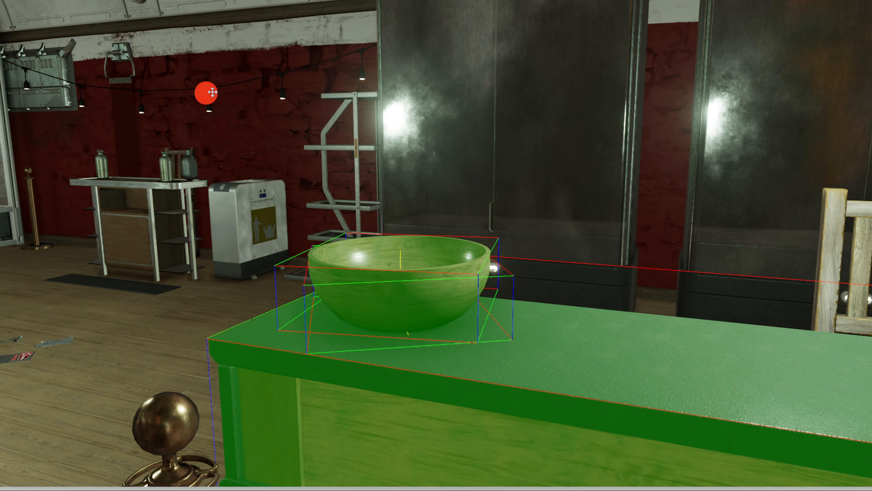
middle_drag(219, 152, 229, 160)
middle_drag(251, 62, 261, 102)
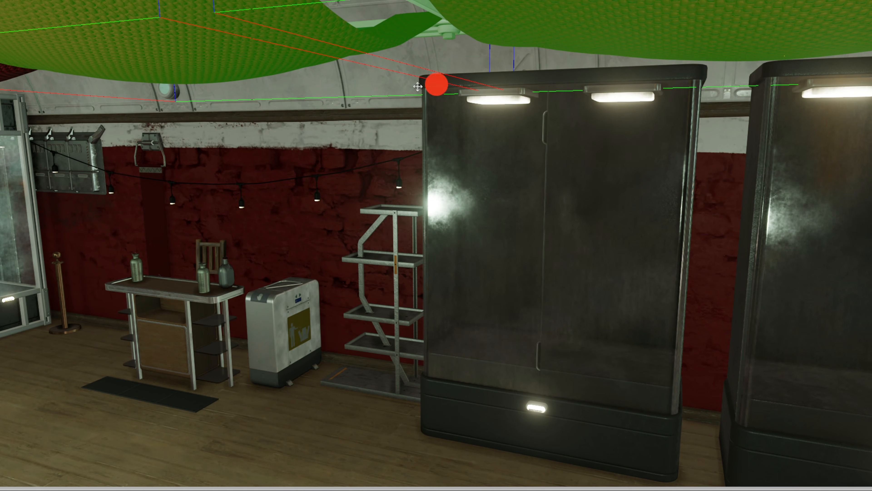
Review the batch actions available for the selected references, including Set initially disabled, and close the dialog without applying any.
middle_drag(417, 77, 424, 80)
middle_drag(486, 106, 429, 97)
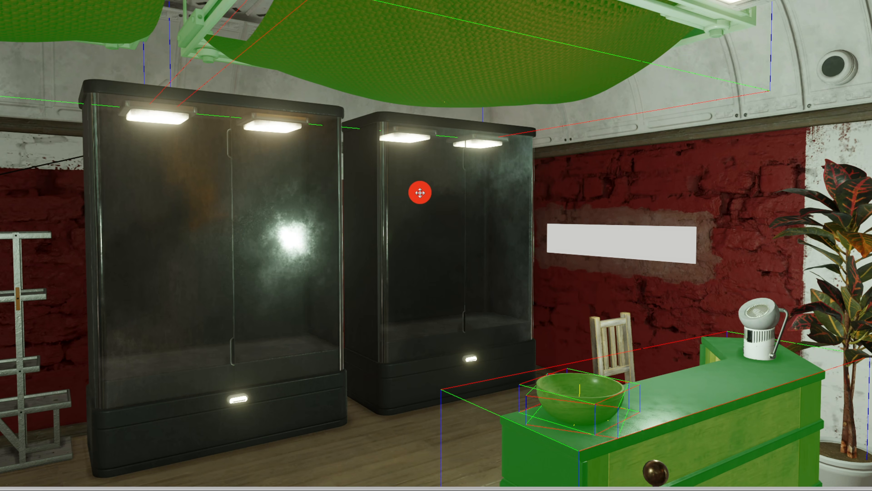
mouse_move(417, 189)
middle_down()
mouse_move(396, 172)
mouse_move(399, 159)
mouse_move(409, 178)
middle_up()
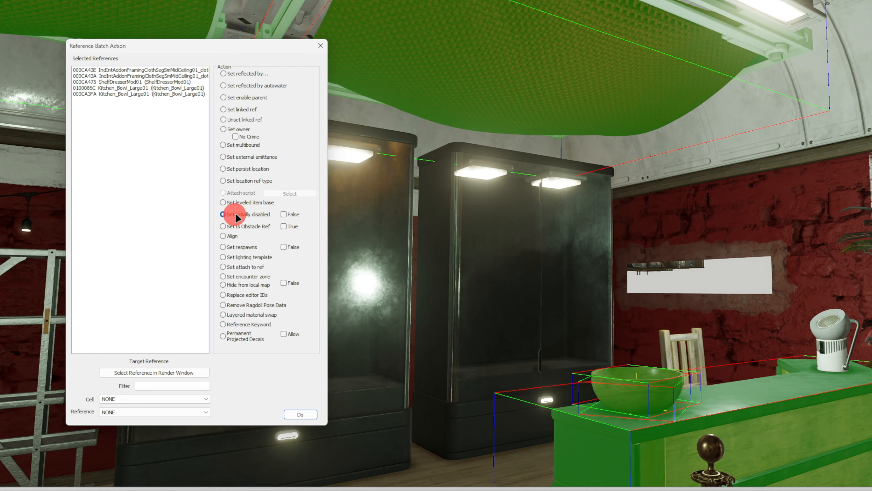
click(285, 215)
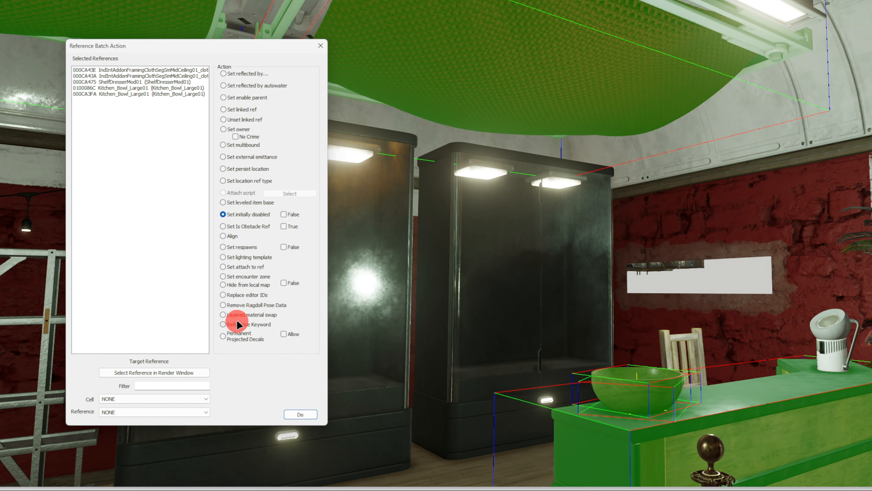
click(320, 49)
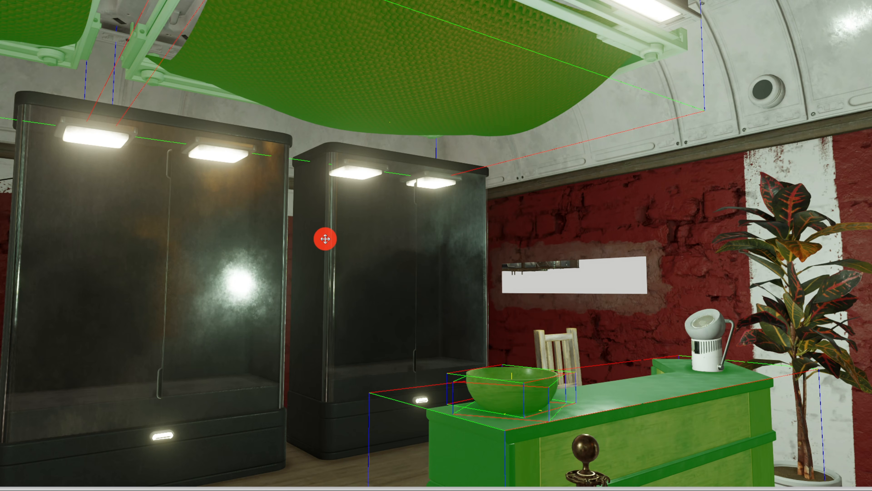
Select the wooden floor tile in front of the shelves, slide it over the neighbouring floorboards, and slide it back beside them.
middle_drag(325, 264, 393, 244)
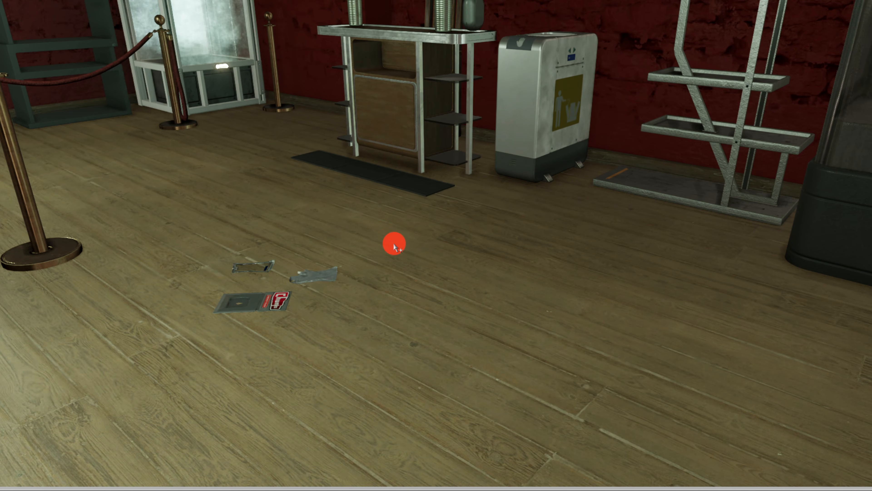
click(358, 251)
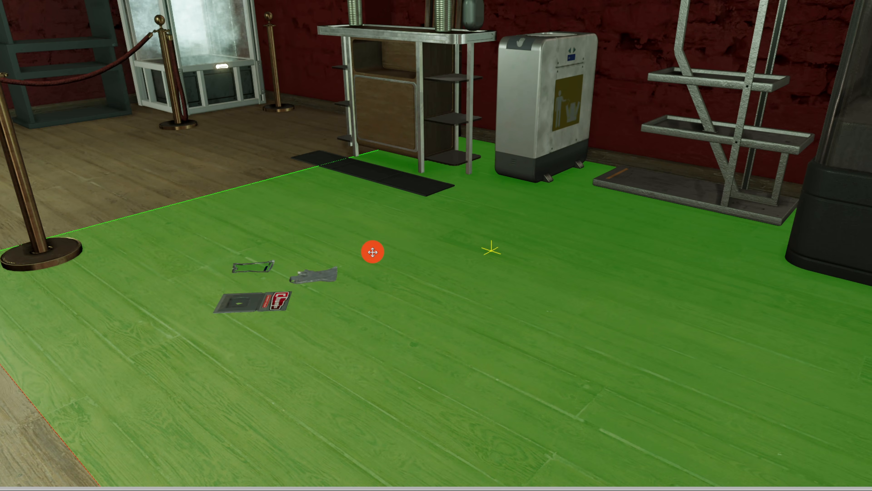
drag(369, 247, 341, 247)
drag(130, 244, 489, 247)
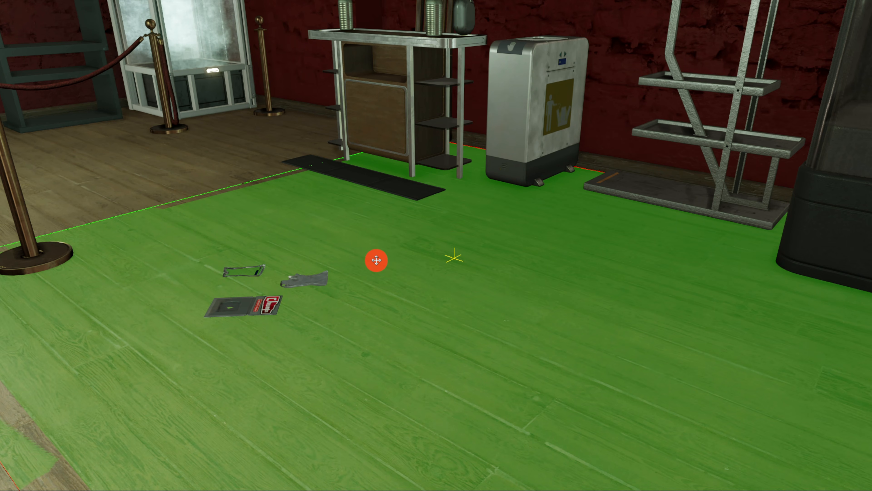
drag(375, 255, 330, 224)
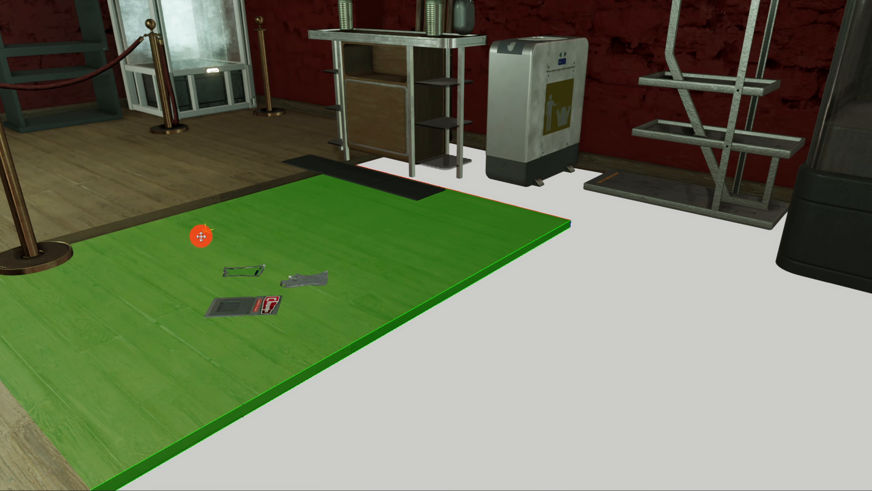
drag(187, 245, 215, 280)
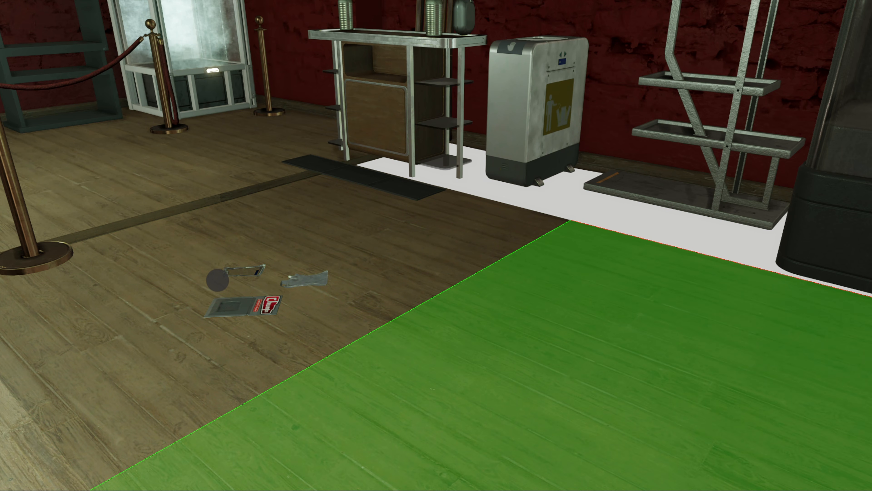
Deselect the floor tile, and shift it once more over the adjoining floorboards near the discarded pouches.
right_drag(222, 279, 333, 218)
click(333, 217)
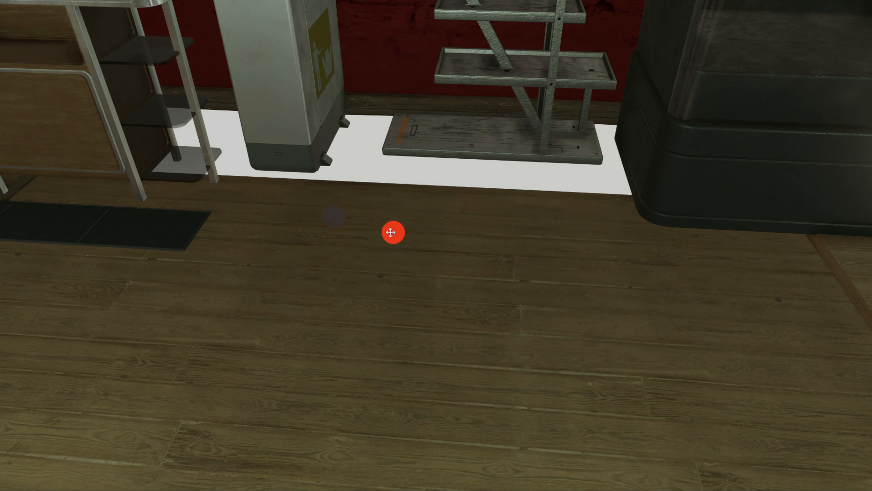
middle_drag(372, 243, 382, 226)
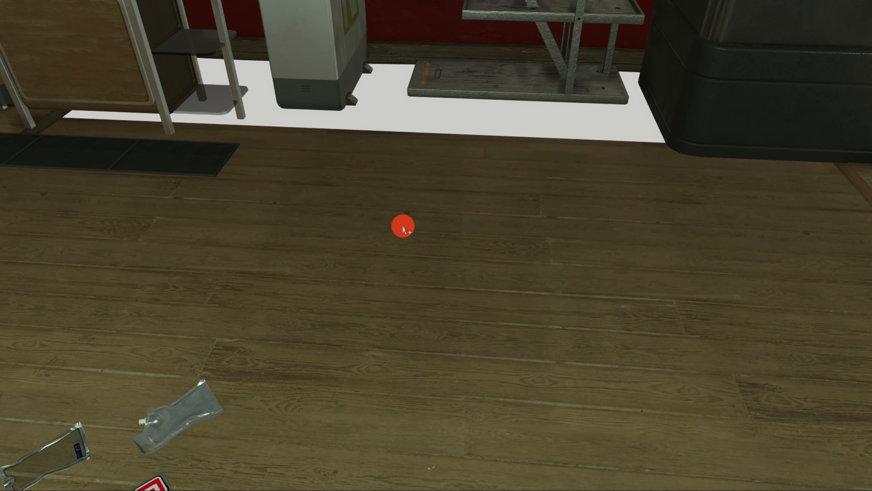
drag(402, 226, 337, 235)
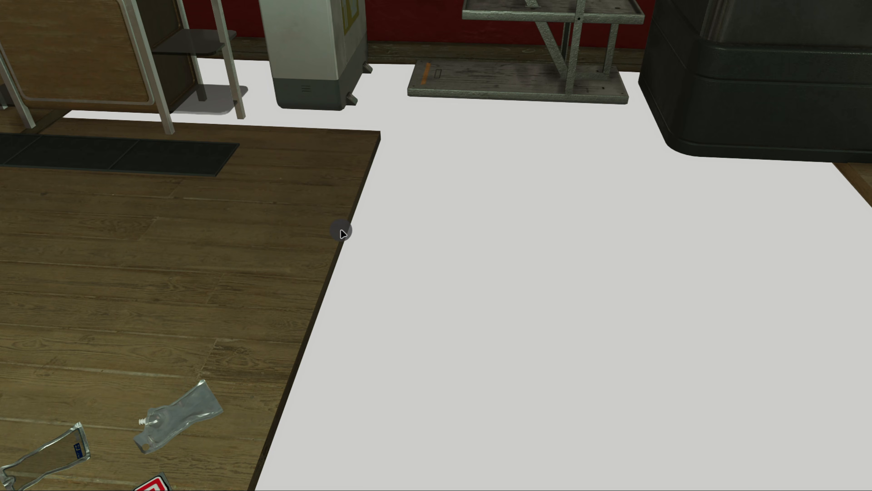
click(340, 231)
right_drag(340, 236, 370, 232)
Raise the floor tile above the room's floor and rotate it about its vertical axis.
click(407, 290)
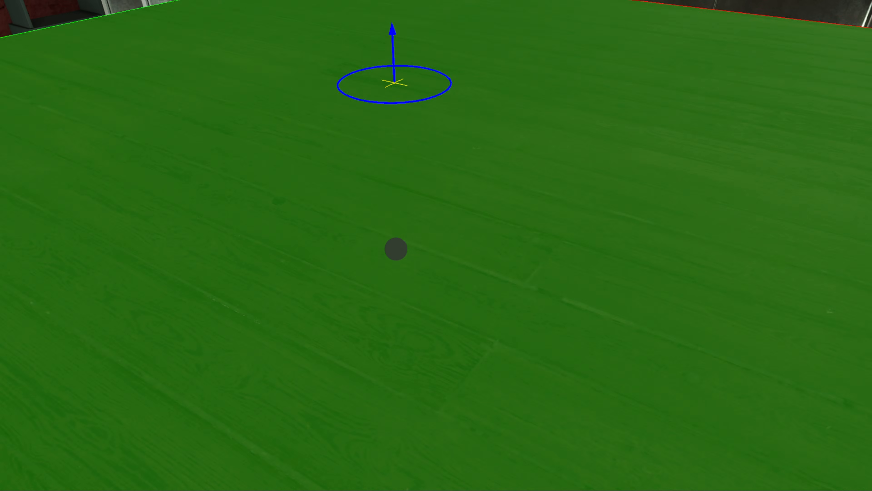
mouse_move(396, 249)
mouse_down()
mouse_move(399, 277)
mouse_move(381, 232)
mouse_move(381, 242)
mouse_up()
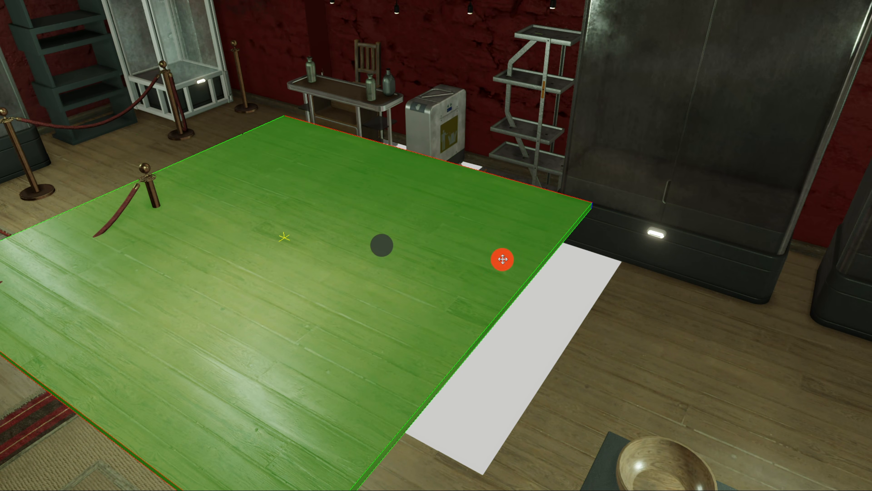
mouse_move(503, 259)
mouse_down()
mouse_move(405, 248)
mouse_move(485, 244)
mouse_move(524, 254)
mouse_move(422, 244)
mouse_move(463, 245)
mouse_up()
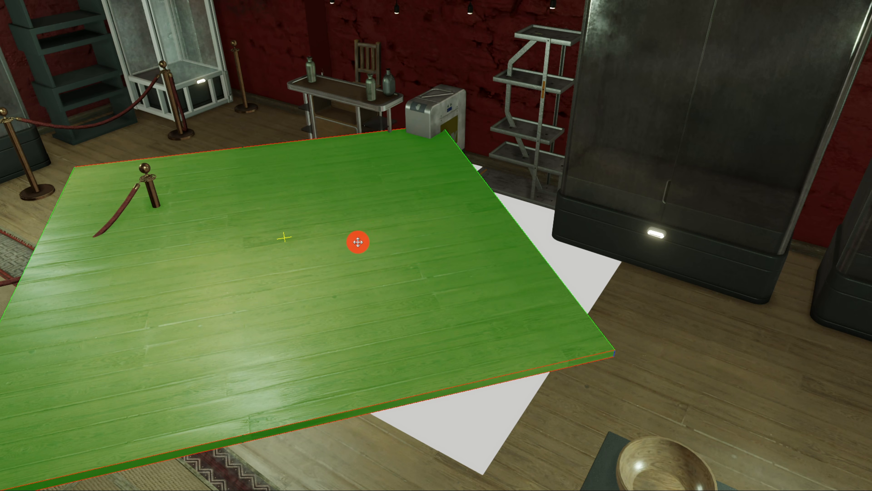
mouse_move(356, 242)
mouse_down()
mouse_move(418, 236)
mouse_move(279, 232)
mouse_move(456, 227)
mouse_move(241, 216)
mouse_move(389, 198)
mouse_move(442, 208)
mouse_move(296, 189)
mouse_move(379, 185)
mouse_up()
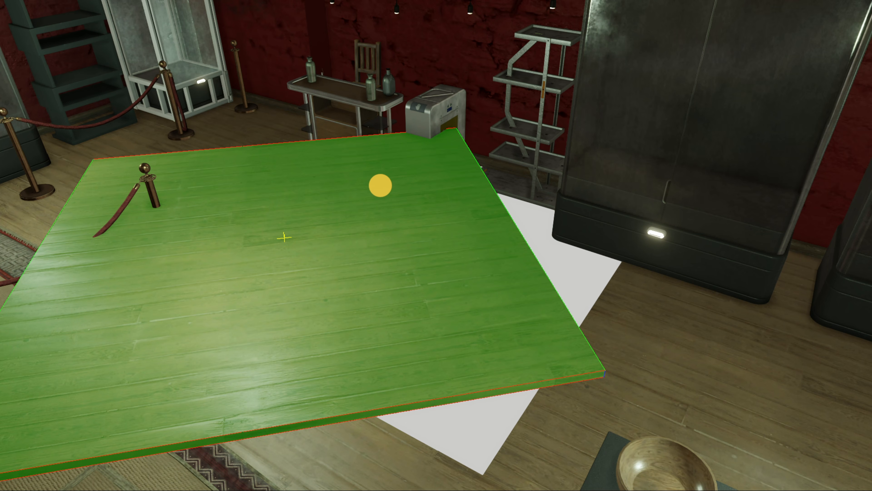
Square the raised floor tile with the room over the white gap, and delete it.
drag(381, 185, 420, 191)
mouse_move(306, 255)
mouse_down()
mouse_move(353, 222)
mouse_move(328, 240)
mouse_move(327, 269)
mouse_move(329, 255)
mouse_move(334, 270)
mouse_move(339, 263)
mouse_up()
middle_drag(285, 226, 341, 219)
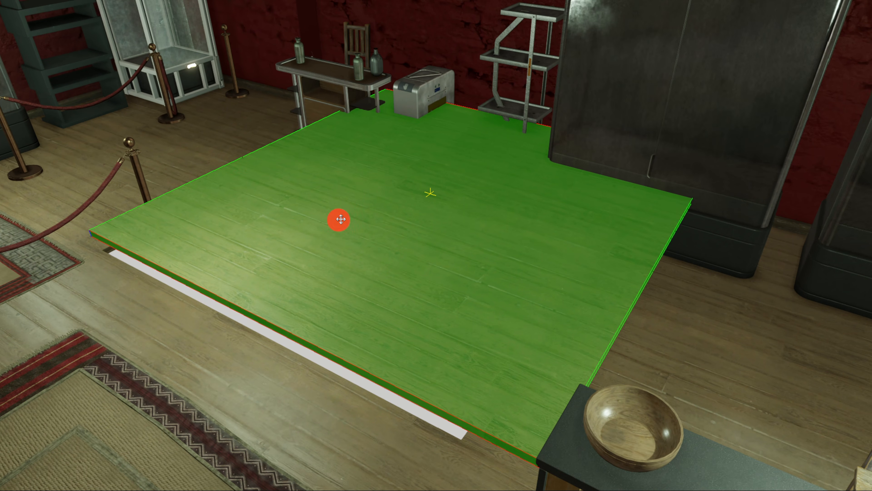
key(Delete)
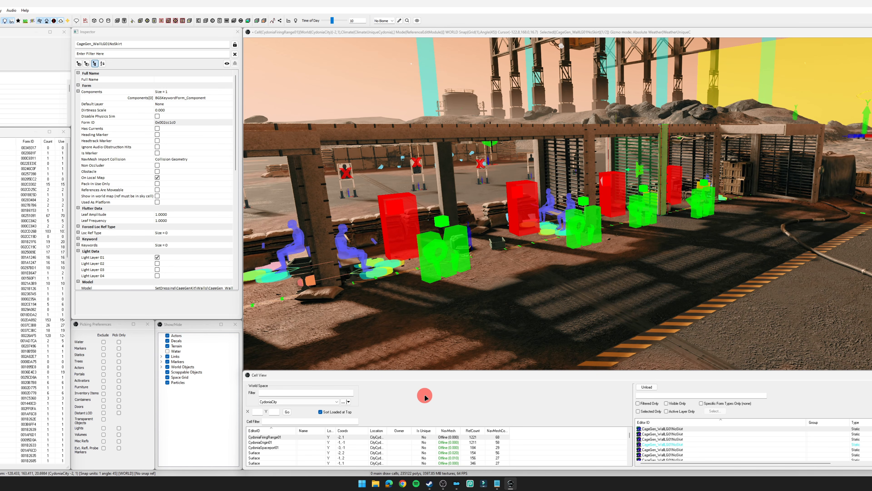
In the Cydonia firing range, inspect the links of the nearest green marine marker by selecting it, and deselect it.
click(409, 261)
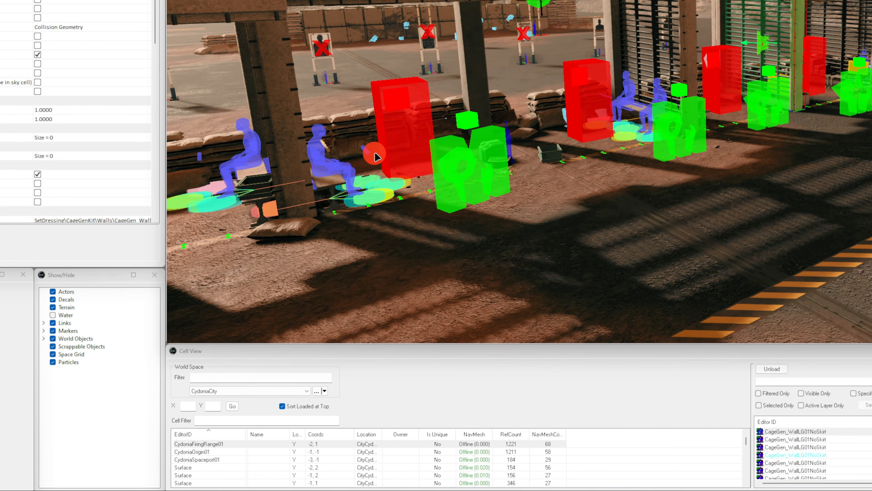
scroll(374, 152, up, 4)
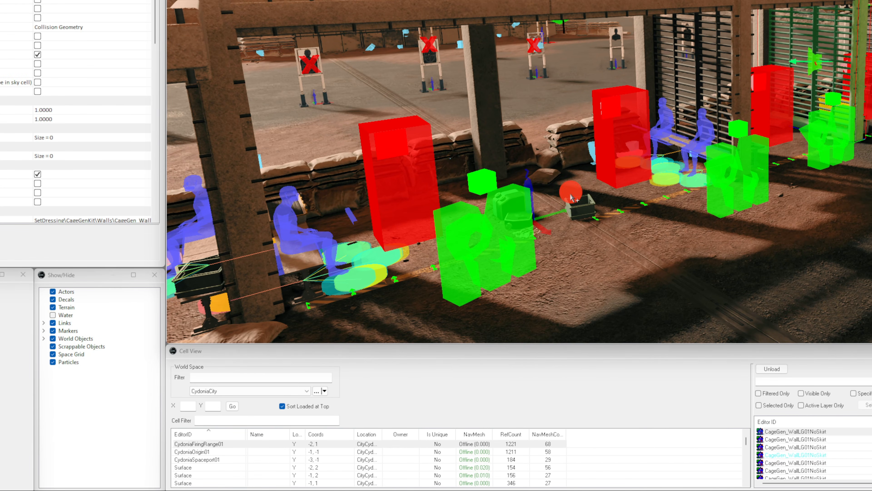
click(512, 210)
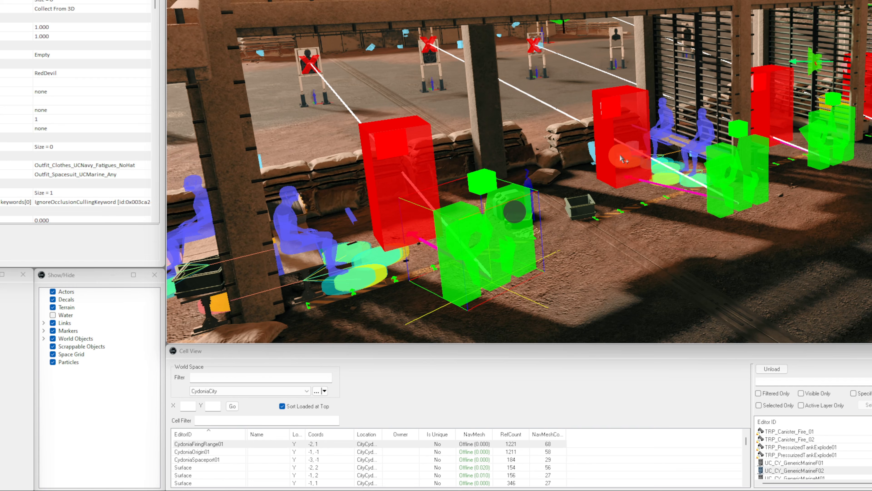
click(551, 107)
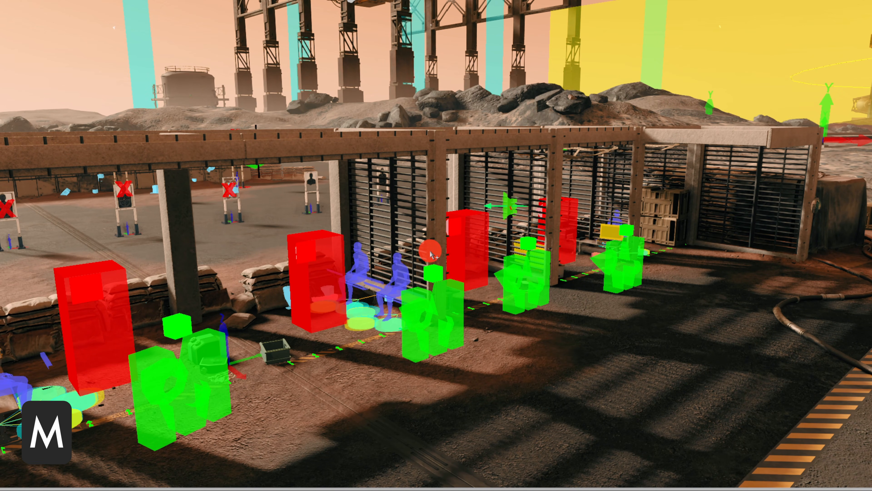
Toggle the markers in the firing range off and on, leaving them hidden.
key(g)
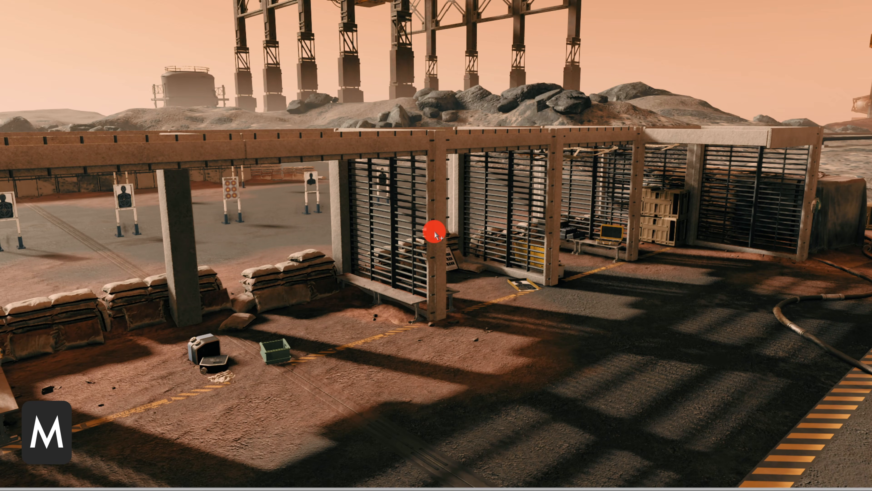
key(g)
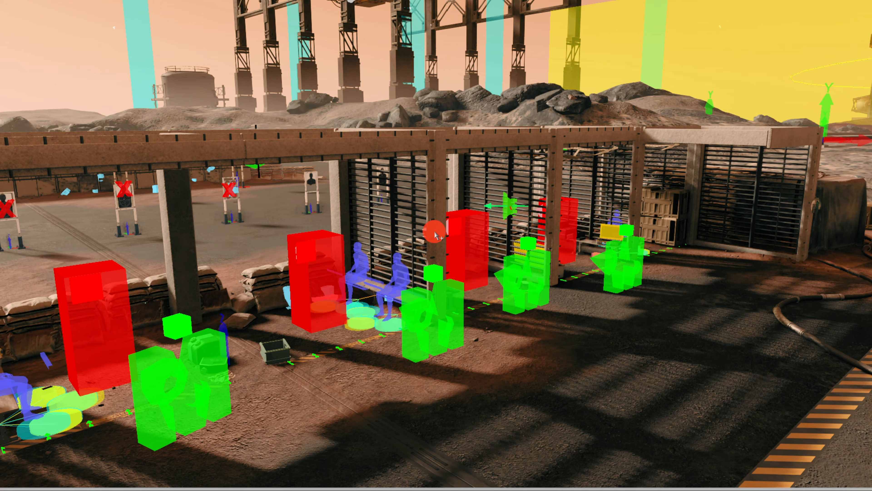
key(g)
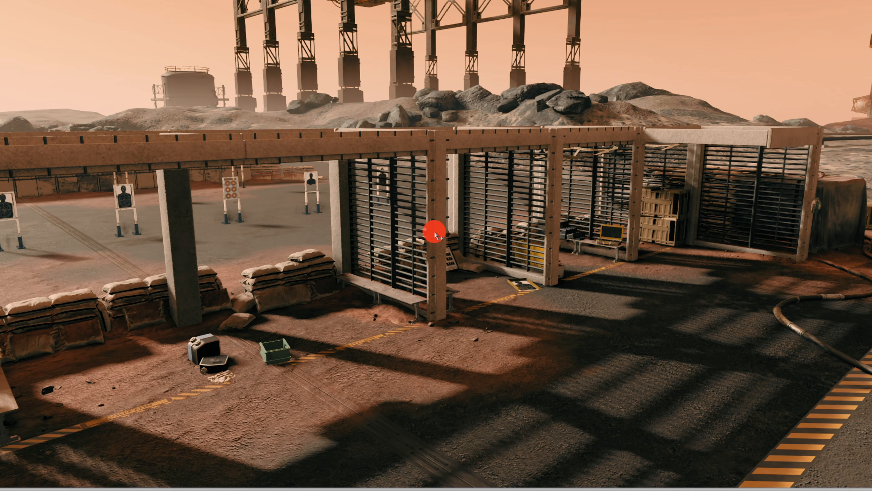
Select the slatted cage wall beside the benches, make it translucent, and hide it completely.
click(434, 232)
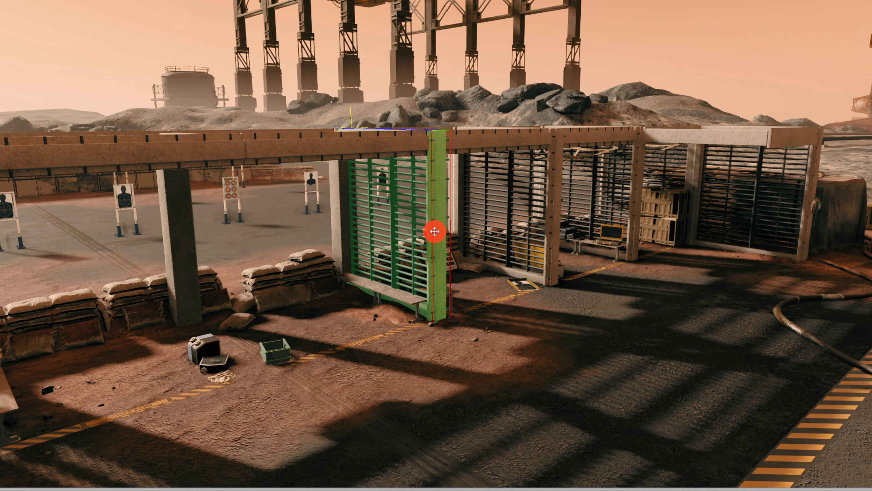
key(1)
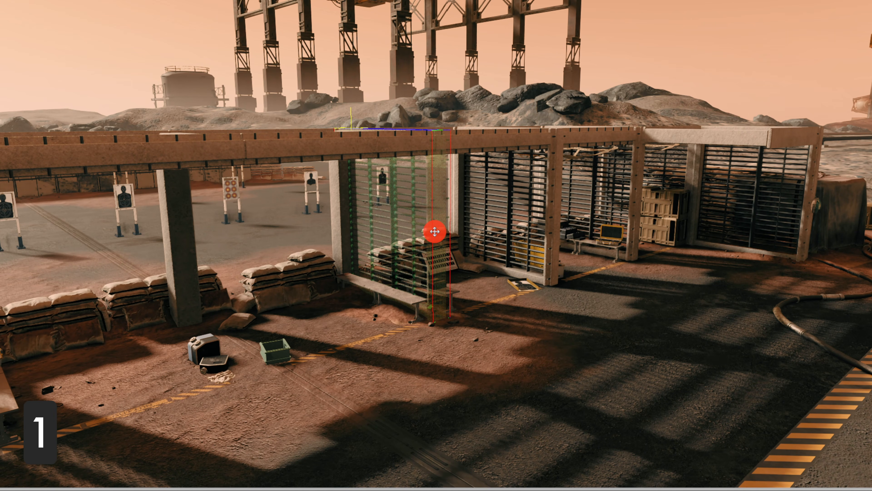
click(420, 219)
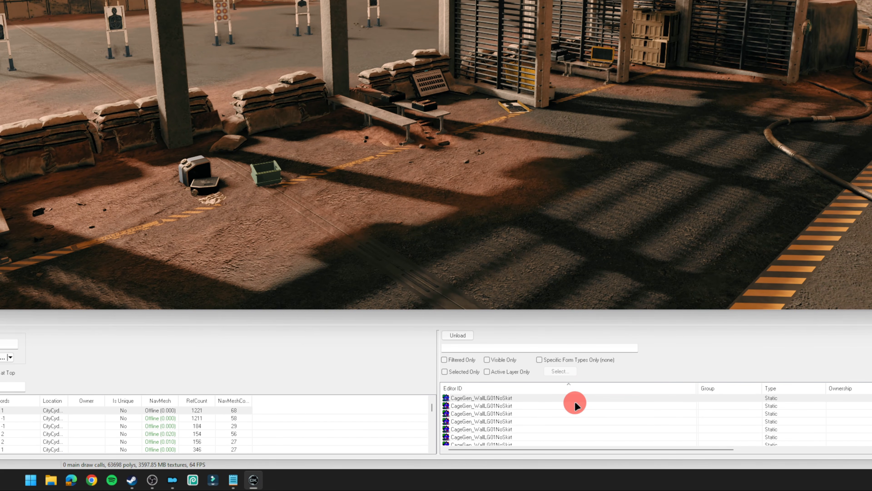
Select a hidden CageGen_WallLG01NoSkirt reference in the cell's reference list and bring that wall back into view.
click(564, 409)
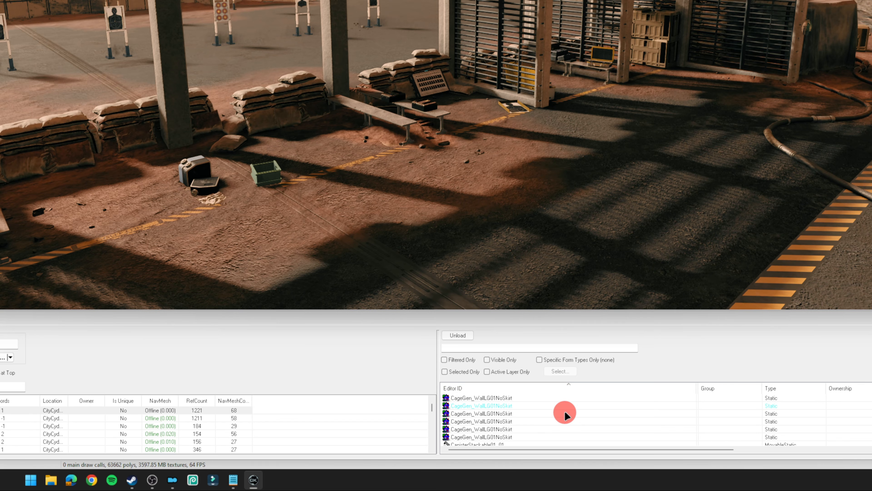
click(505, 406)
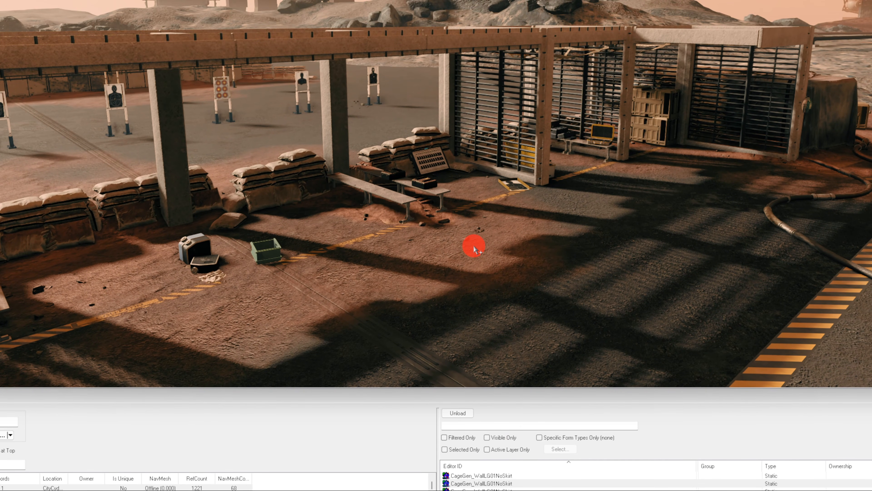
key(ctrl+z)
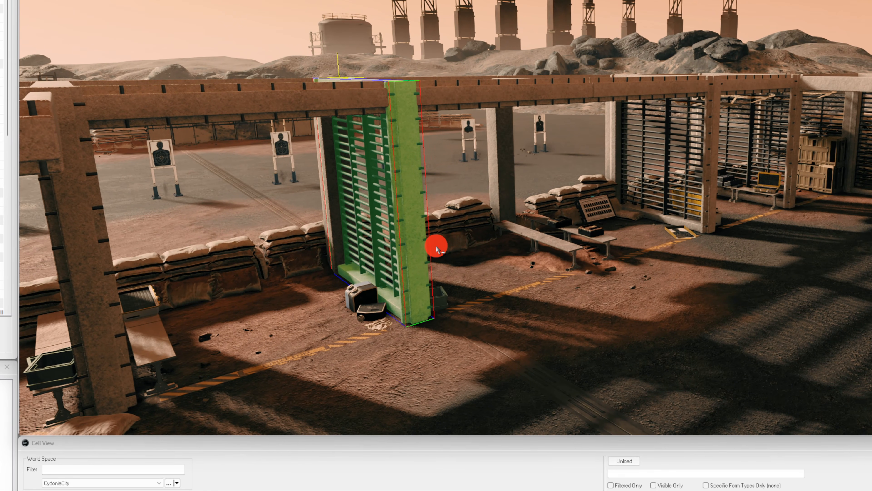
Hide the restored cage wall and the concrete pieces spanning the firing range one by one, and restore all hidden objects.
key(Delete)
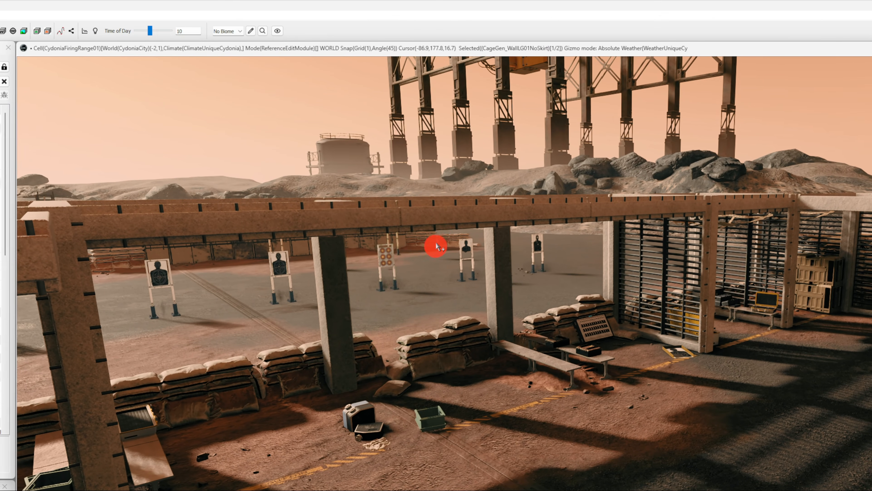
click(437, 98)
key(Delete)
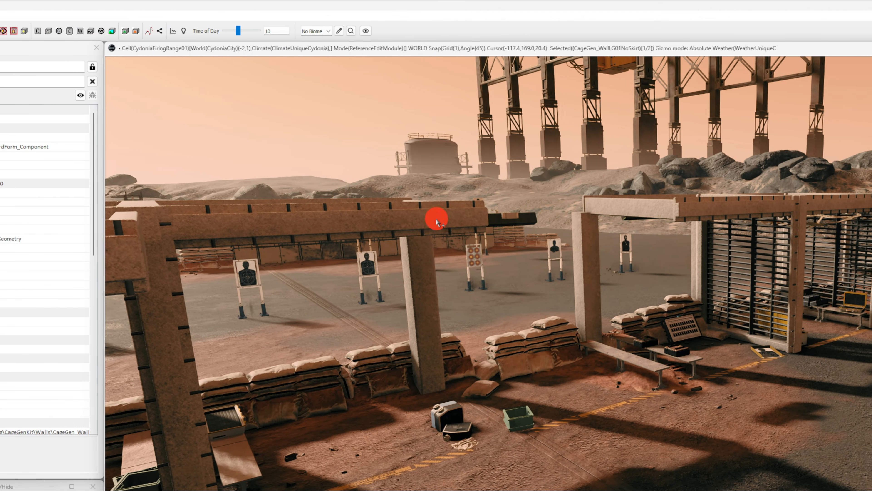
click(436, 221)
key(Delete)
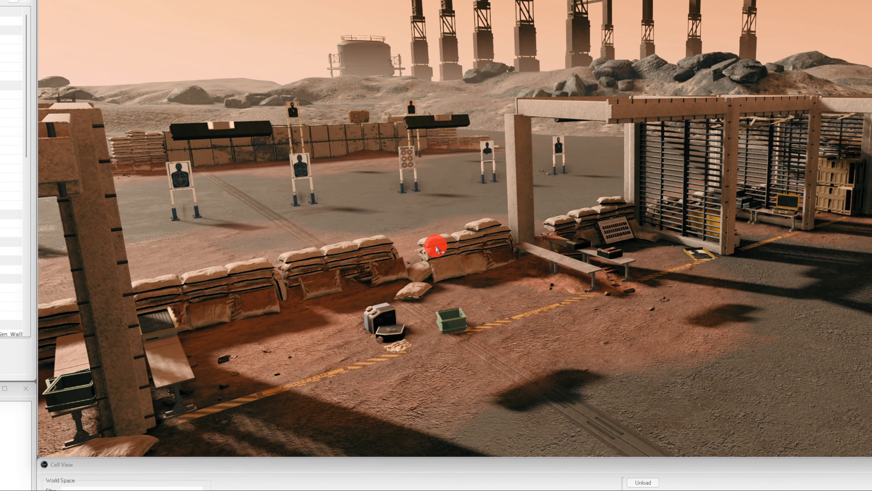
key(alt+1)
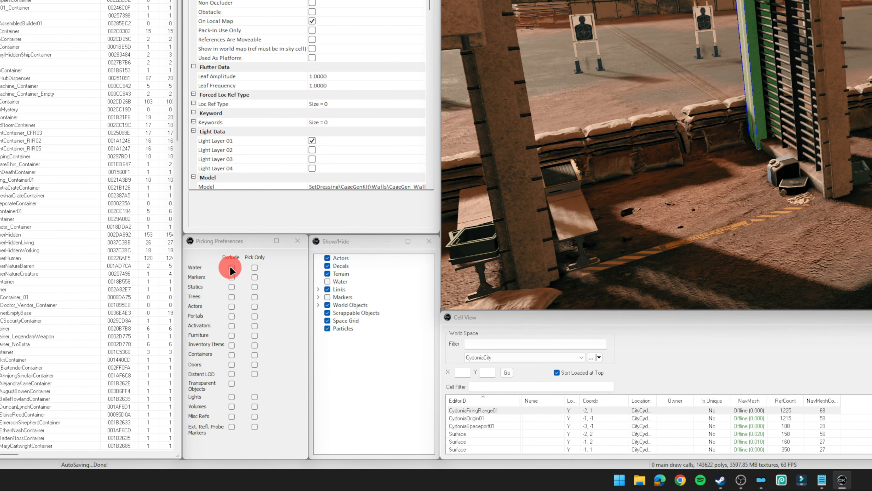
Hide particles in the visibility settings, and toggle the space grid and the world objects off and back on.
click(234, 241)
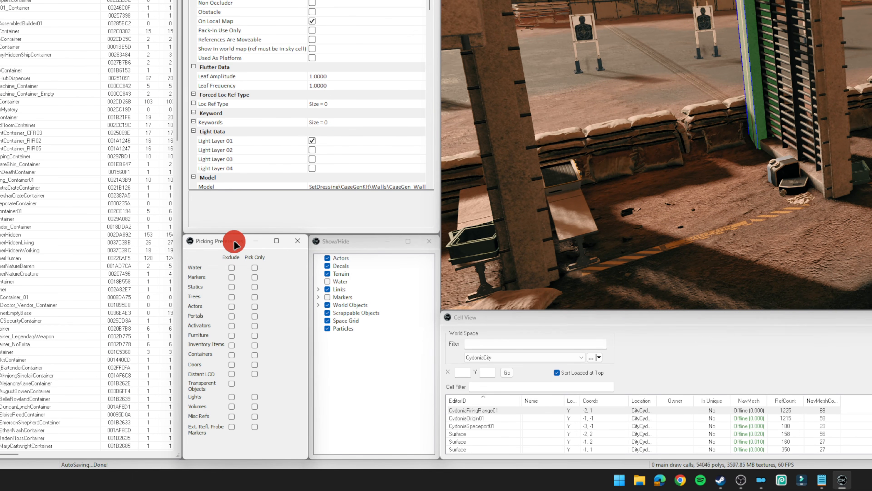
click(340, 241)
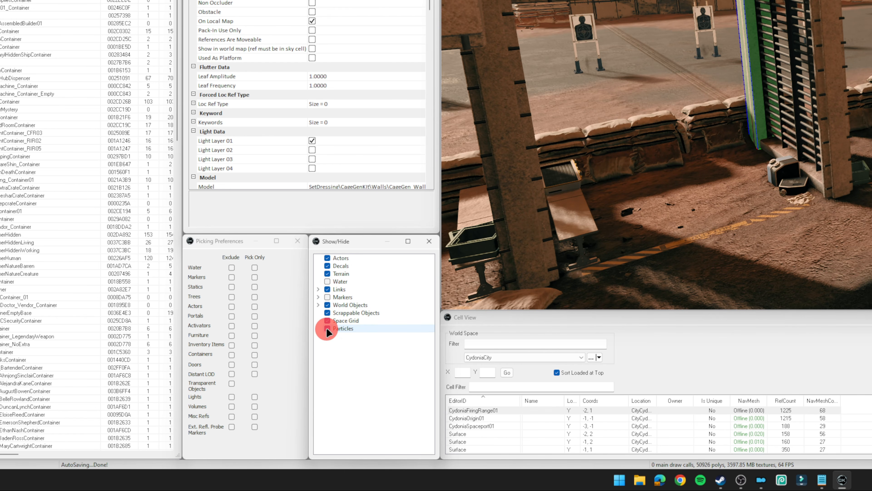
click(327, 320)
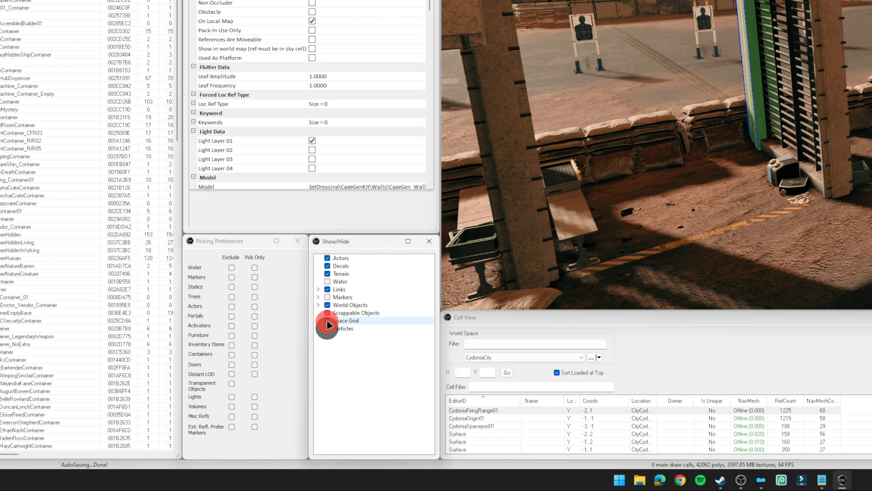
click(327, 305)
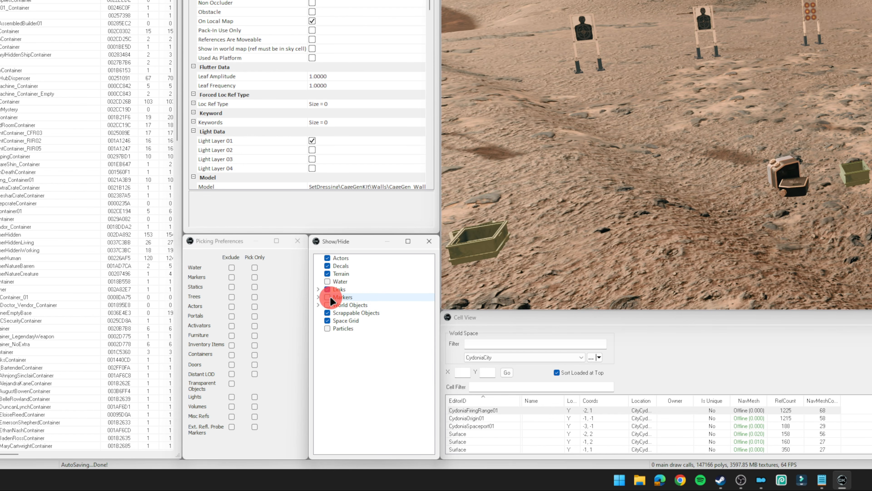
click(327, 305)
Show the markers again and expand their list of marker categories.
click(324, 298)
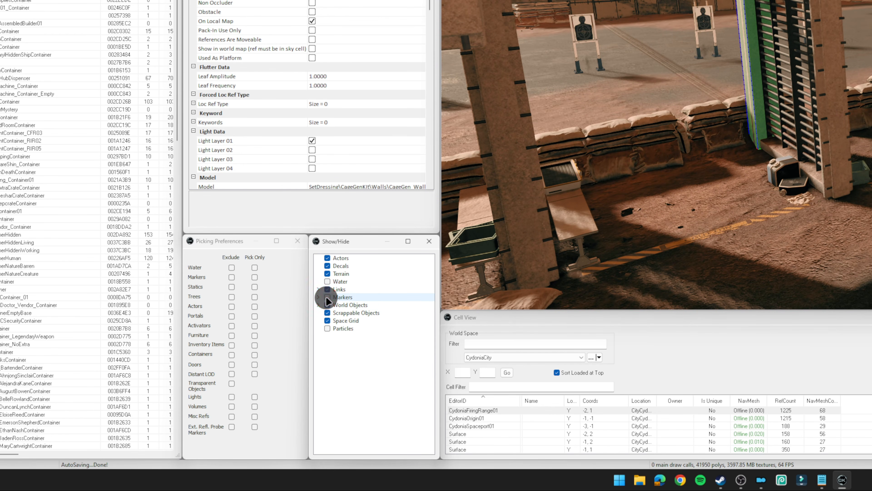
click(318, 297)
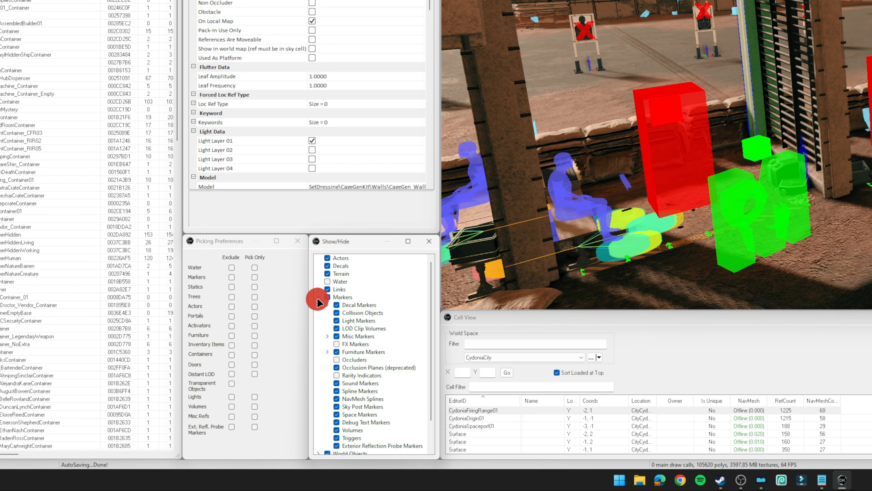
scroll(374, 296, down, 1)
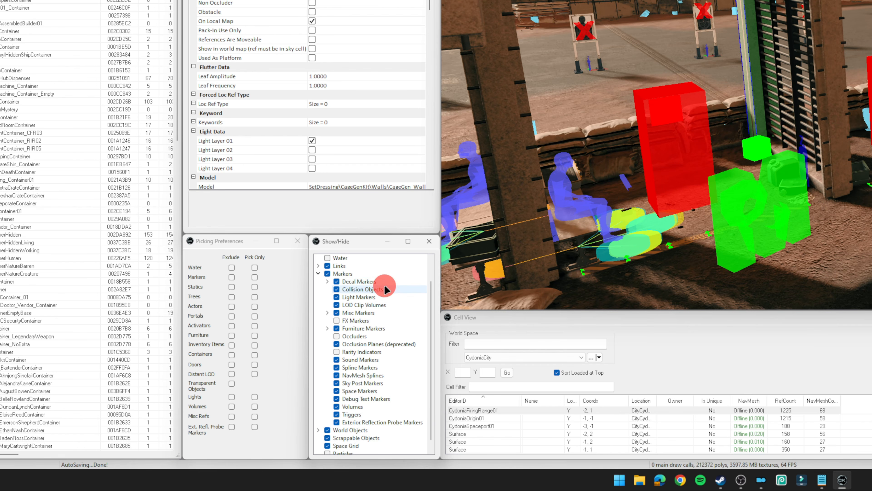
Toggle the furniture markers and the misc markers off and back on.
click(336, 328)
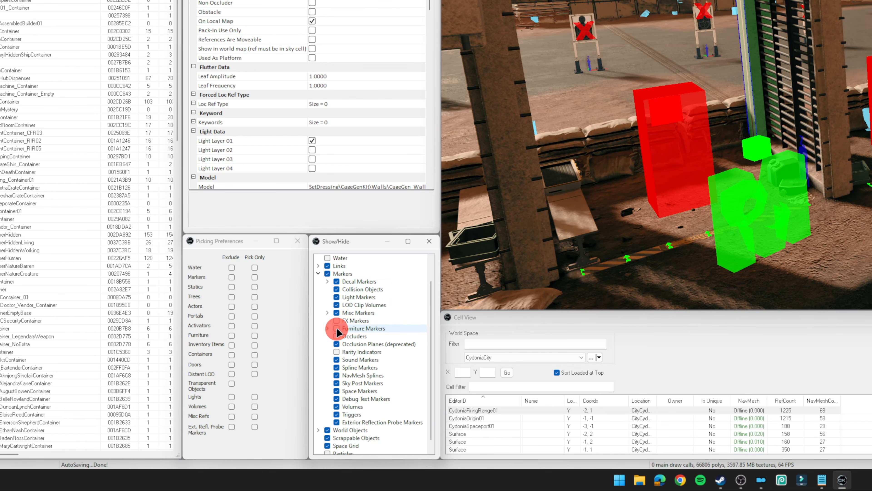
click(337, 329)
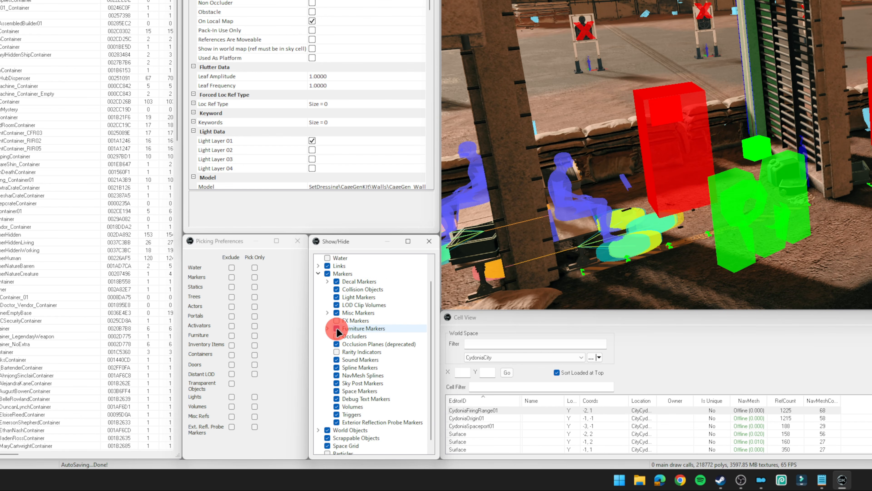
click(336, 313)
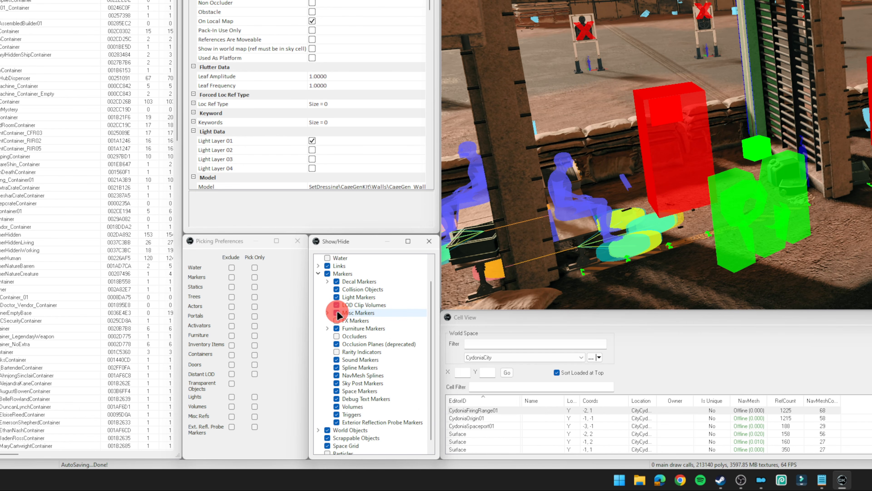
click(340, 311)
click(339, 311)
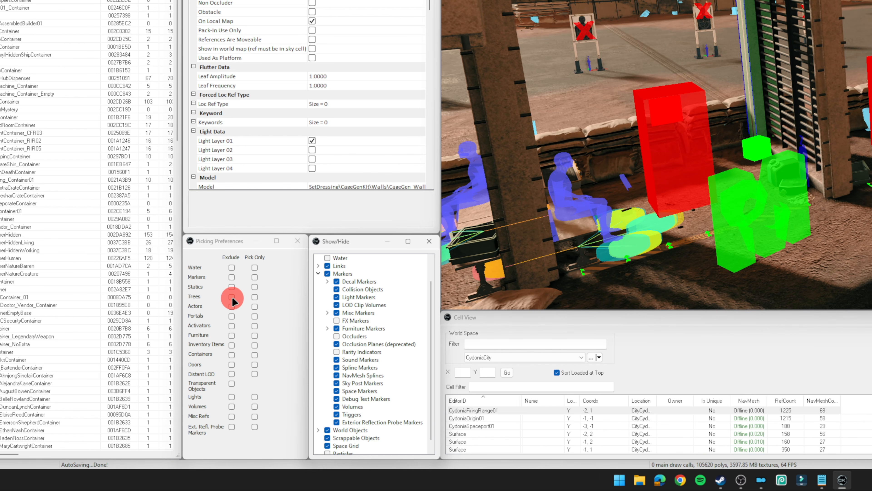
Restrict picking to markers only and test it on the cage walls, seated figures, and green and red markers in the firing range.
click(245, 248)
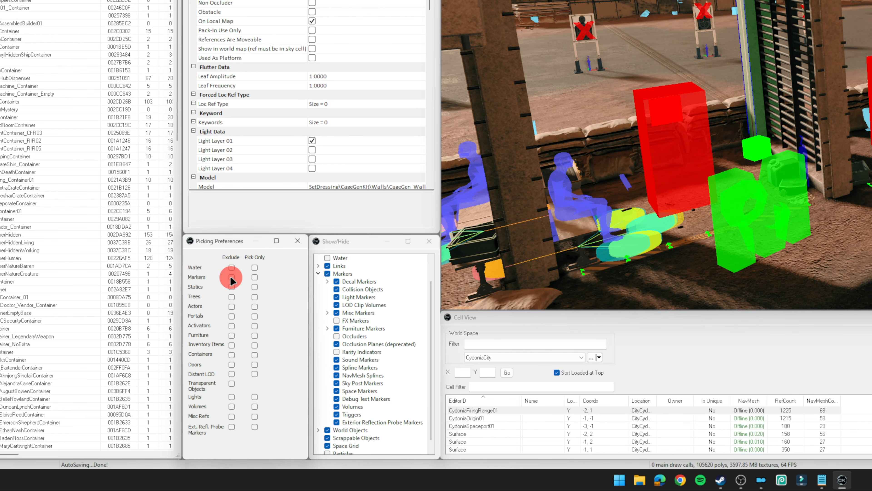
click(254, 277)
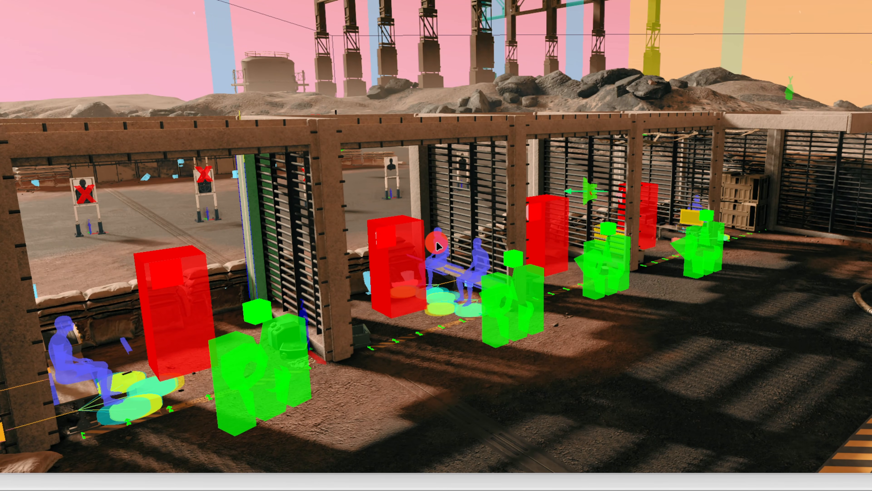
click(337, 255)
click(322, 237)
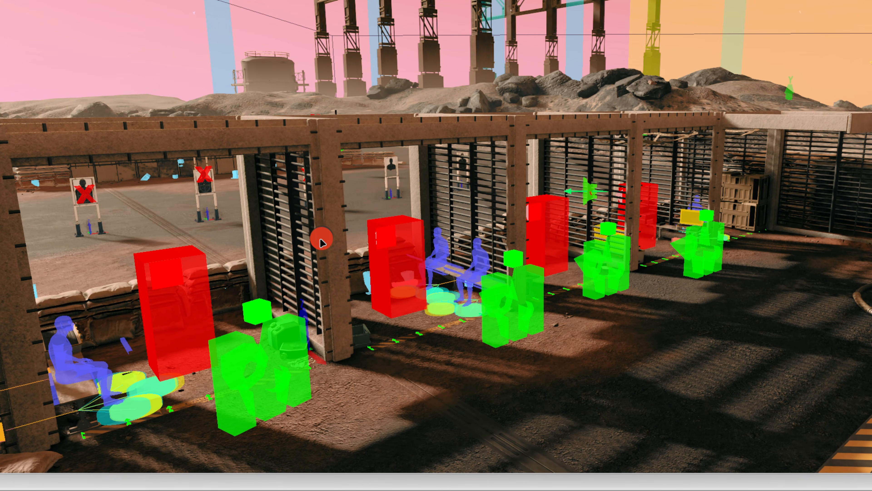
click(253, 256)
click(331, 226)
click(186, 305)
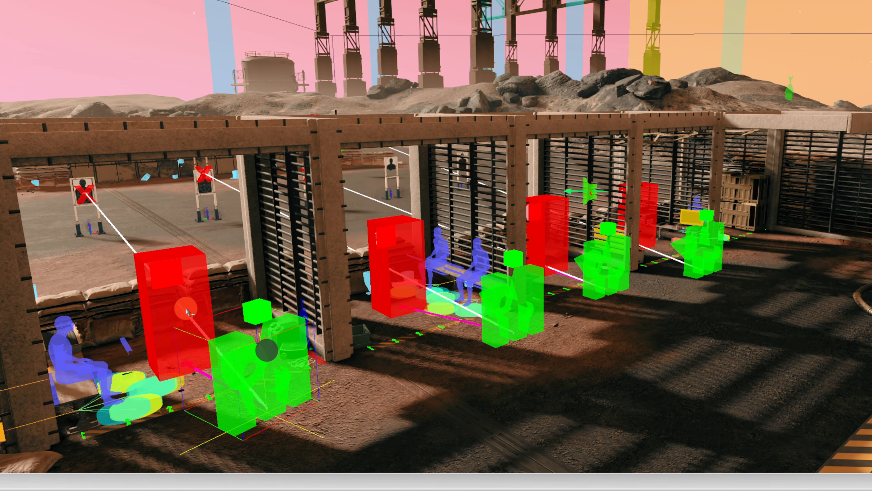
click(63, 336)
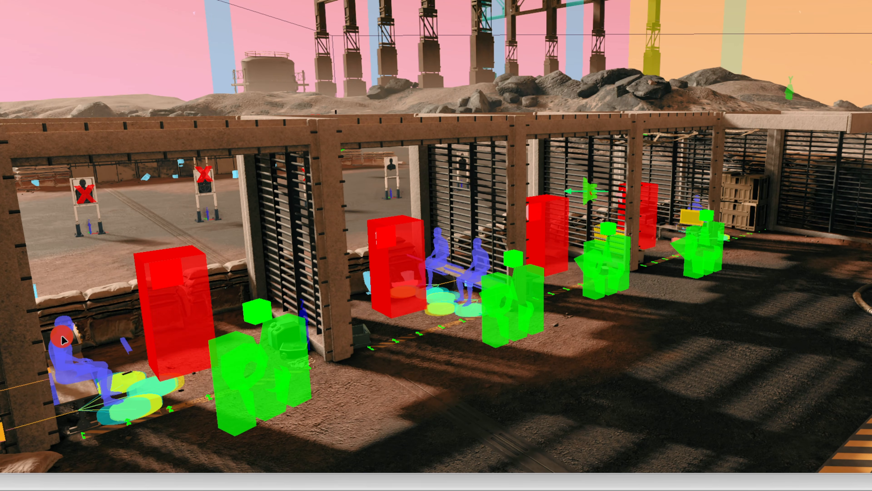
click(136, 387)
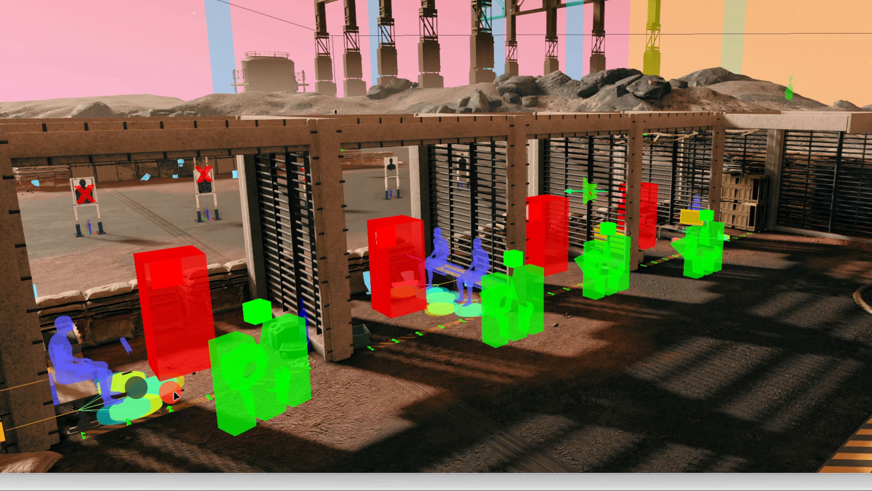
click(407, 301)
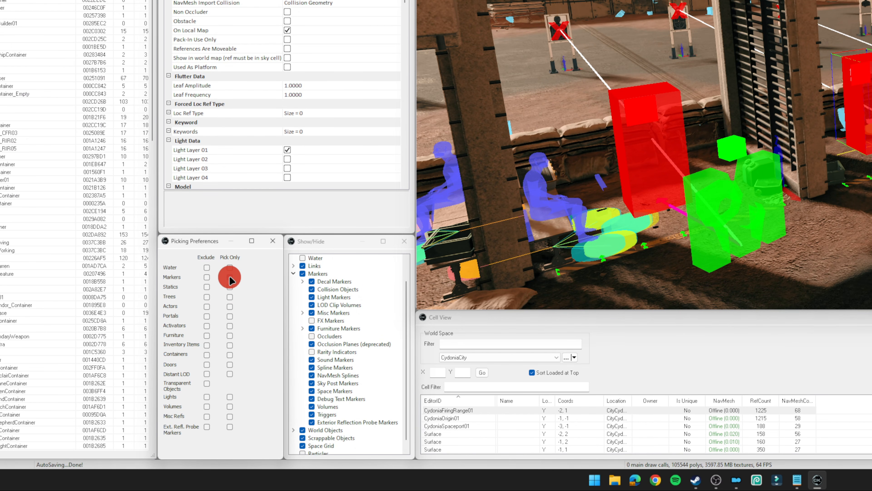
Exclude markers from picking, and select the ground and the sandbags behind the red marker.
click(206, 277)
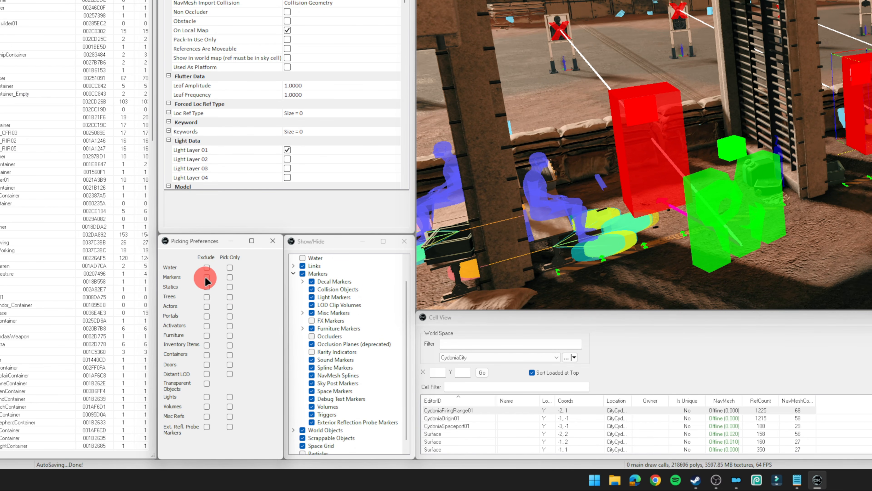
click(205, 277)
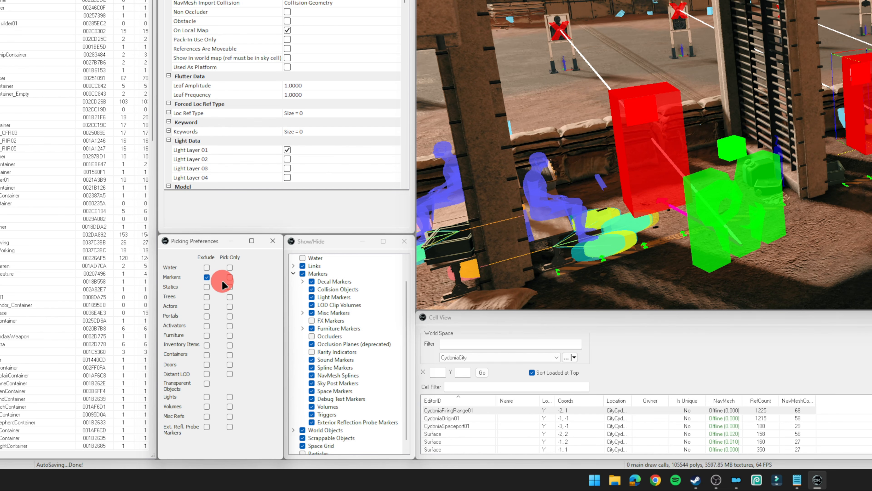
click(643, 157)
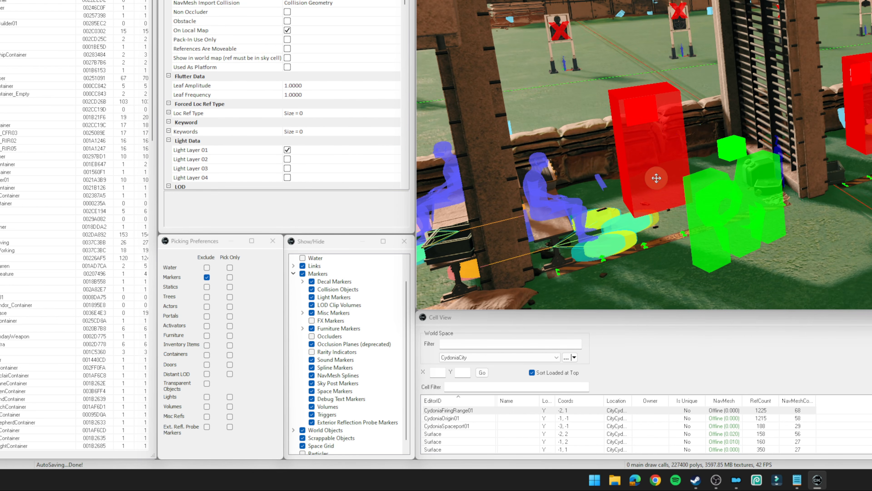
click(715, 117)
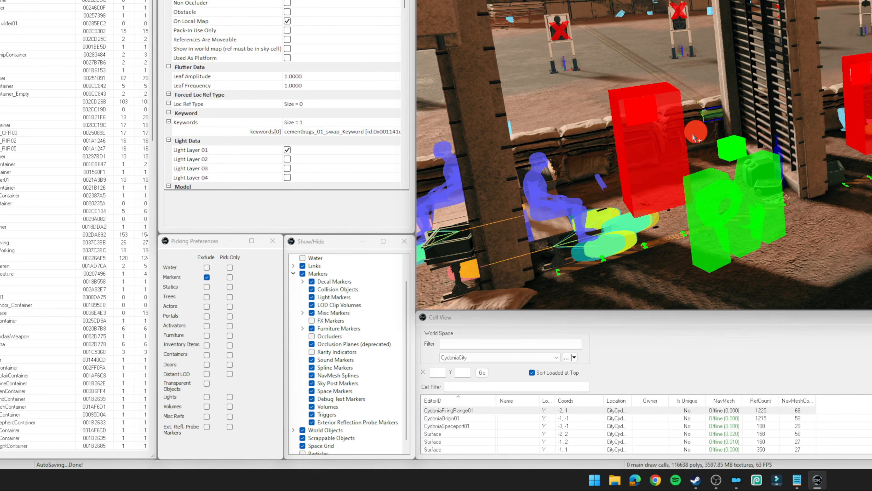
Switch the markers' picking preference from excluded to pick only.
click(205, 275)
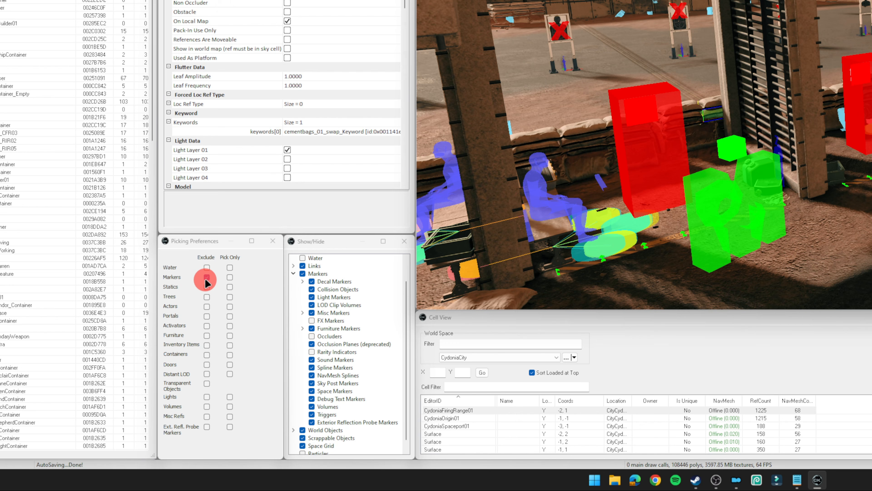
click(230, 277)
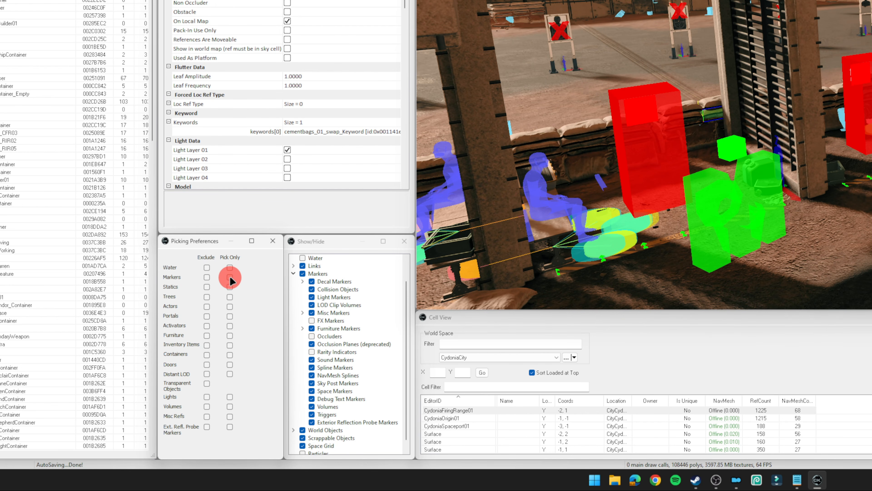